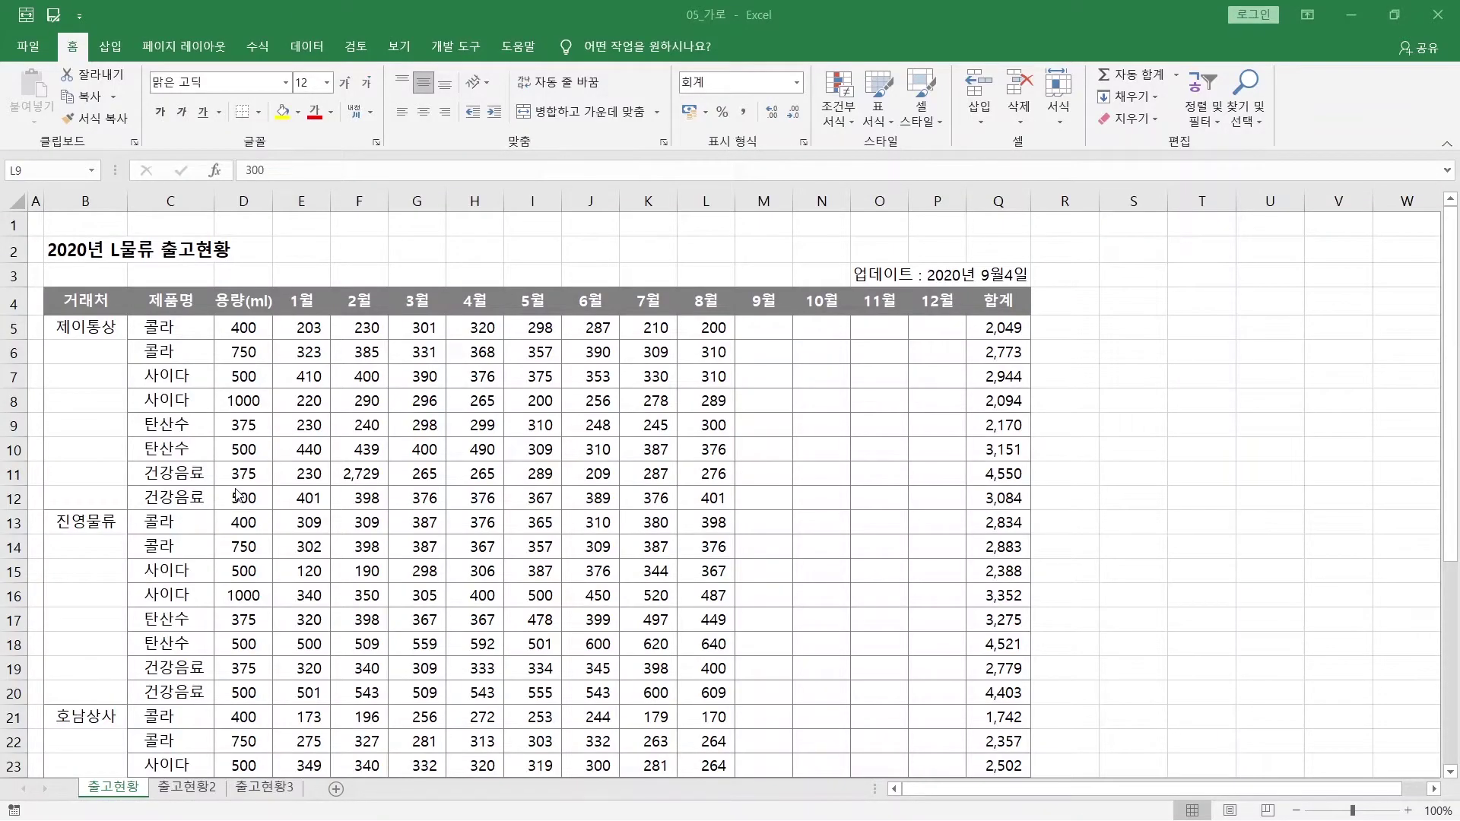
- Examine the shipment table's customer and product columns, its monthly quantities and the 1월 to 12월 headers running across row 4
click(86, 329)
click(174, 334)
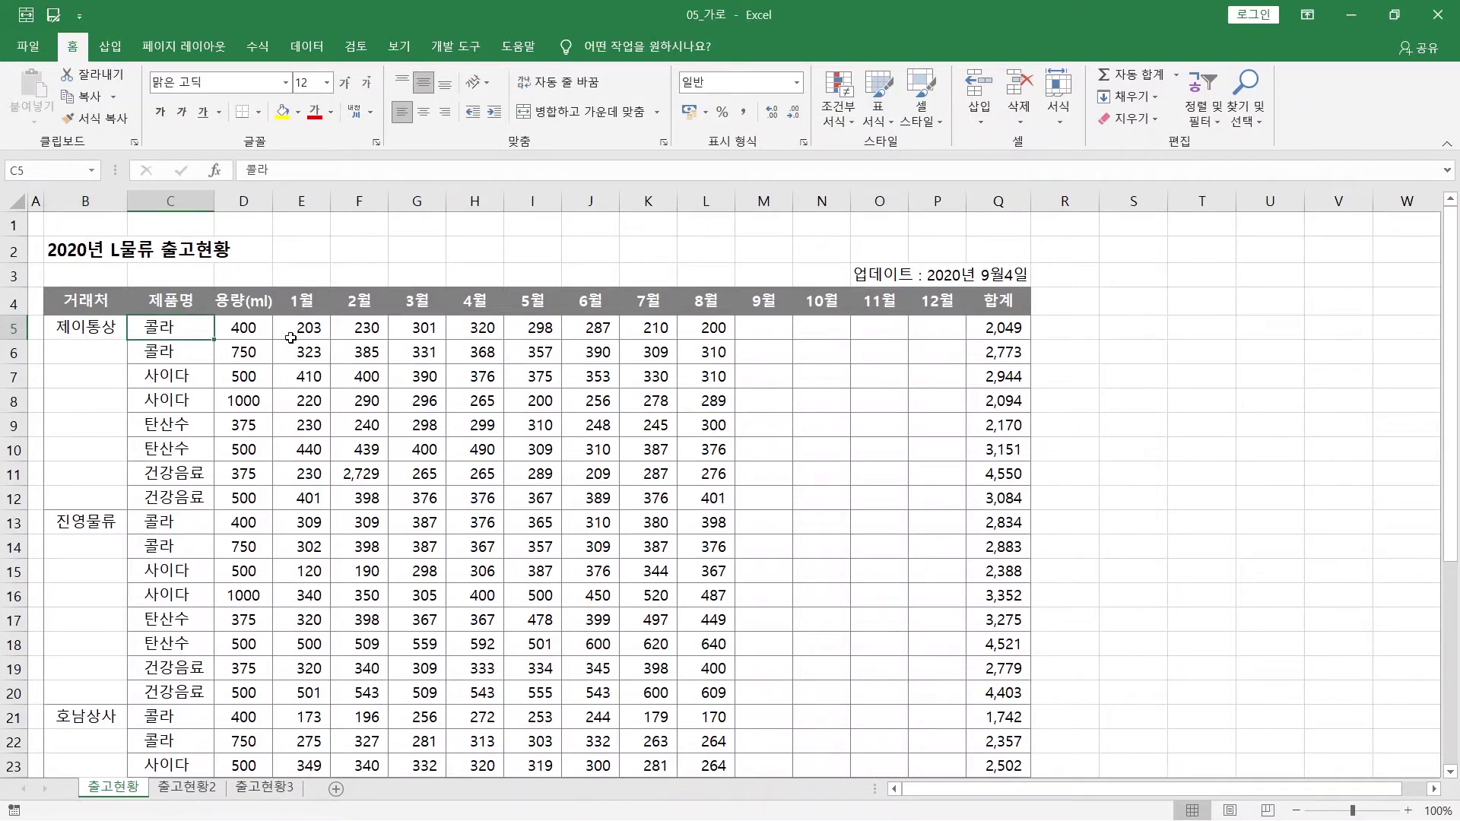
drag(301, 328, 601, 357)
click(650, 377)
click(661, 448)
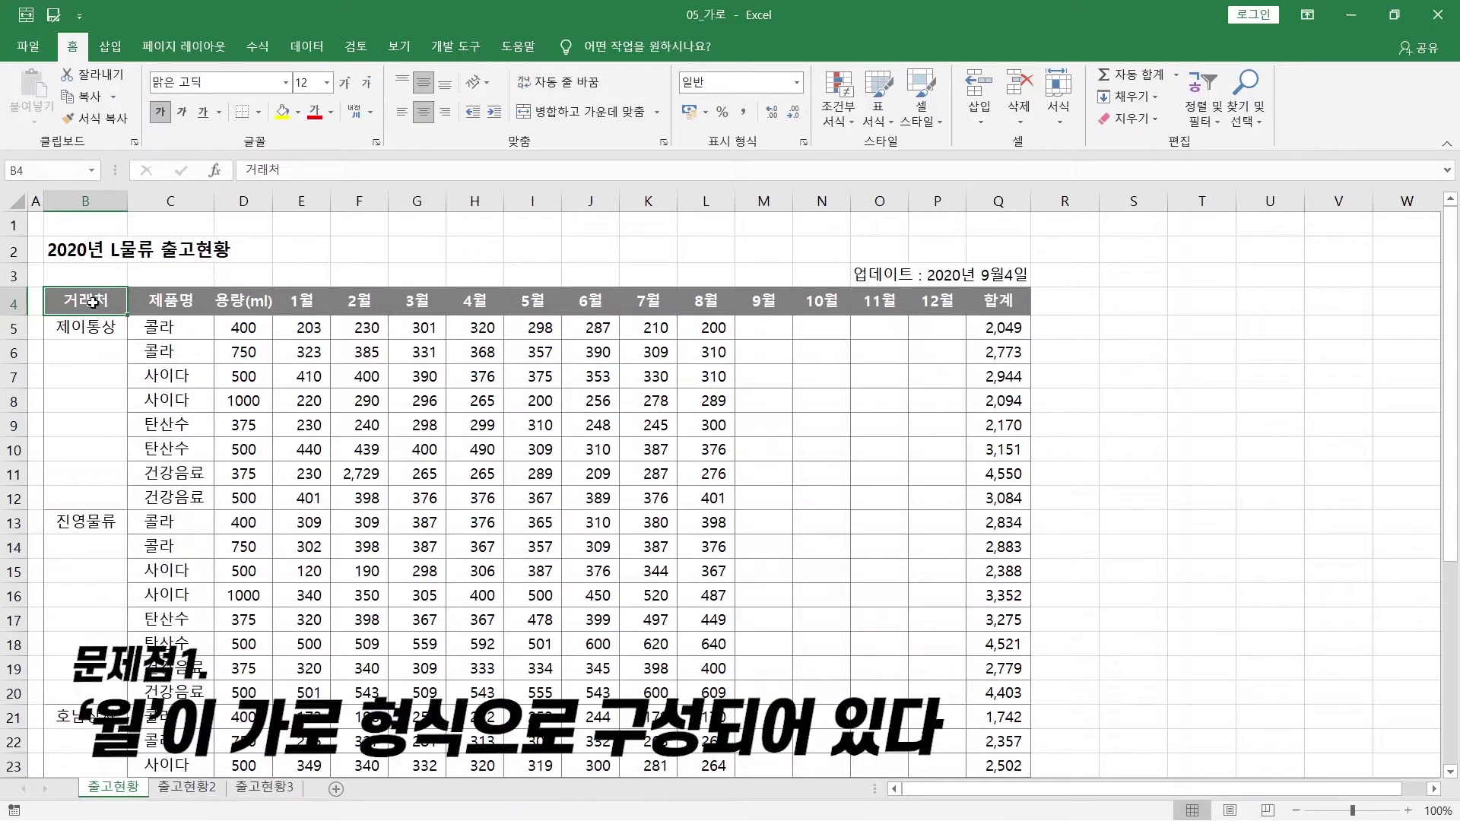
drag(301, 301, 927, 301)
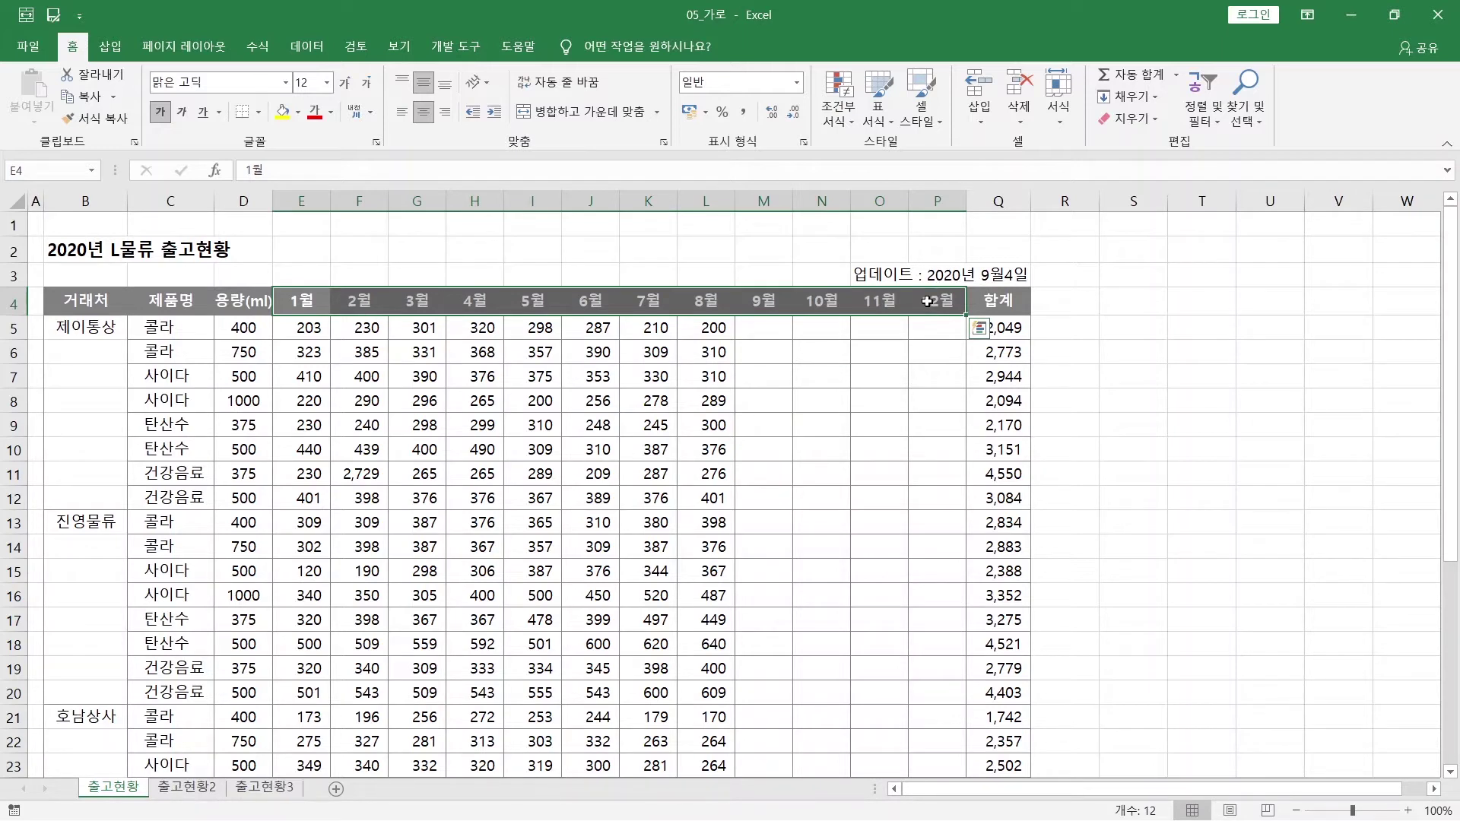
click(353, 302)
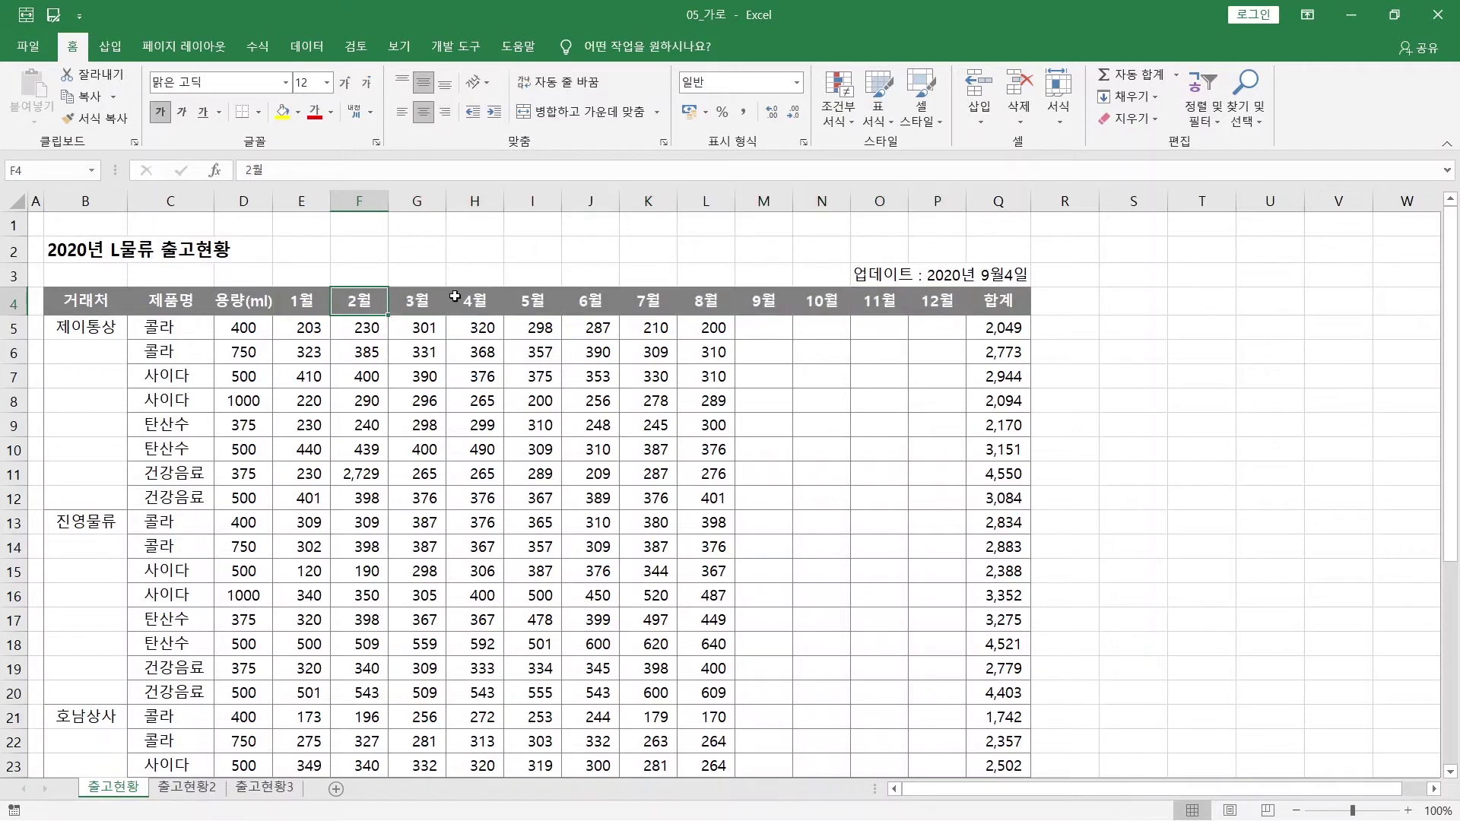
click(477, 298)
click(623, 298)
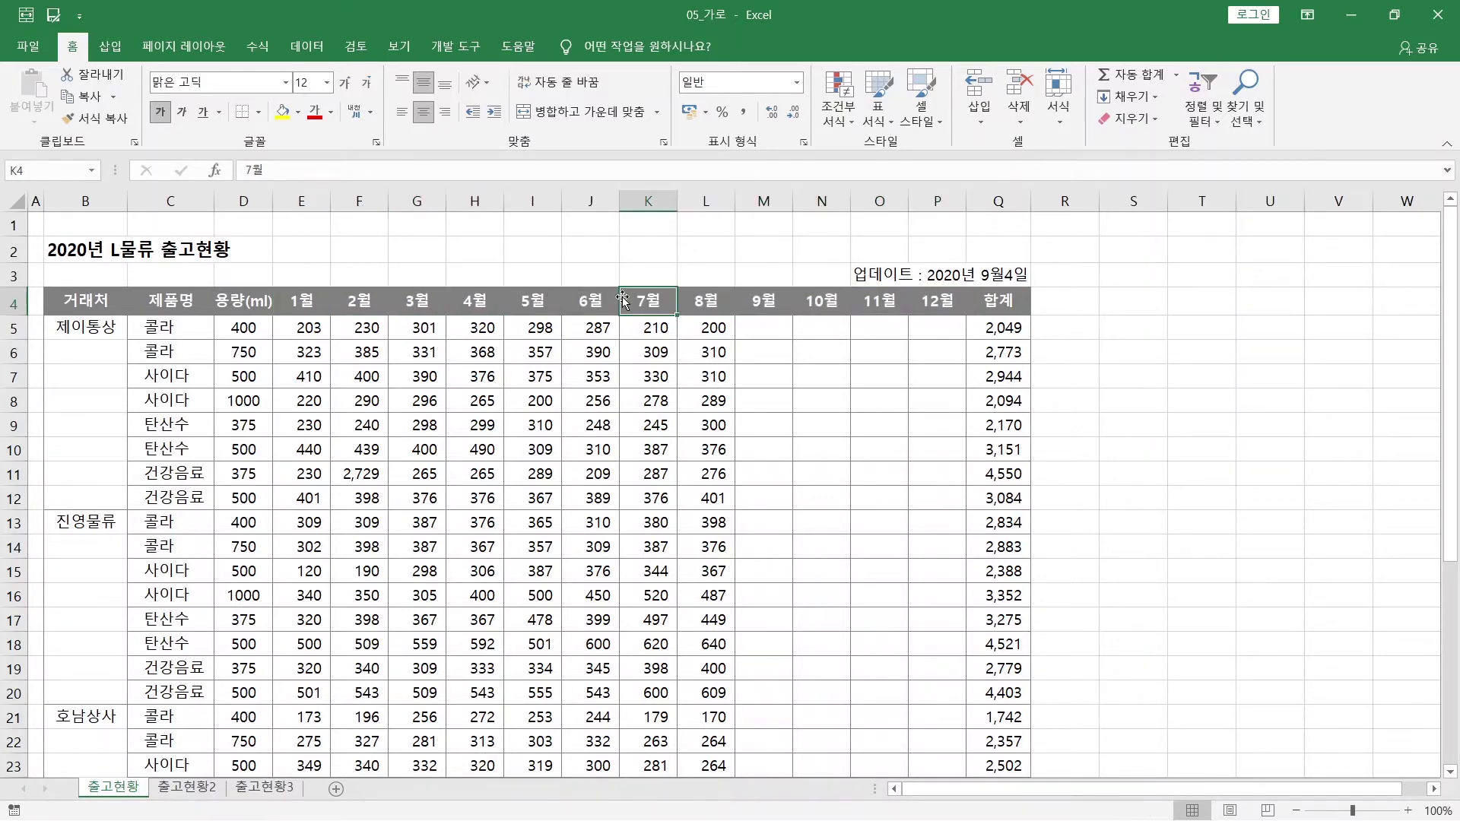
- Create a pivot table on a new worksheet from the whole shipment table, range 출고현황!$B$4:$Q$36
click(992, 303)
key(ctrl+Down)
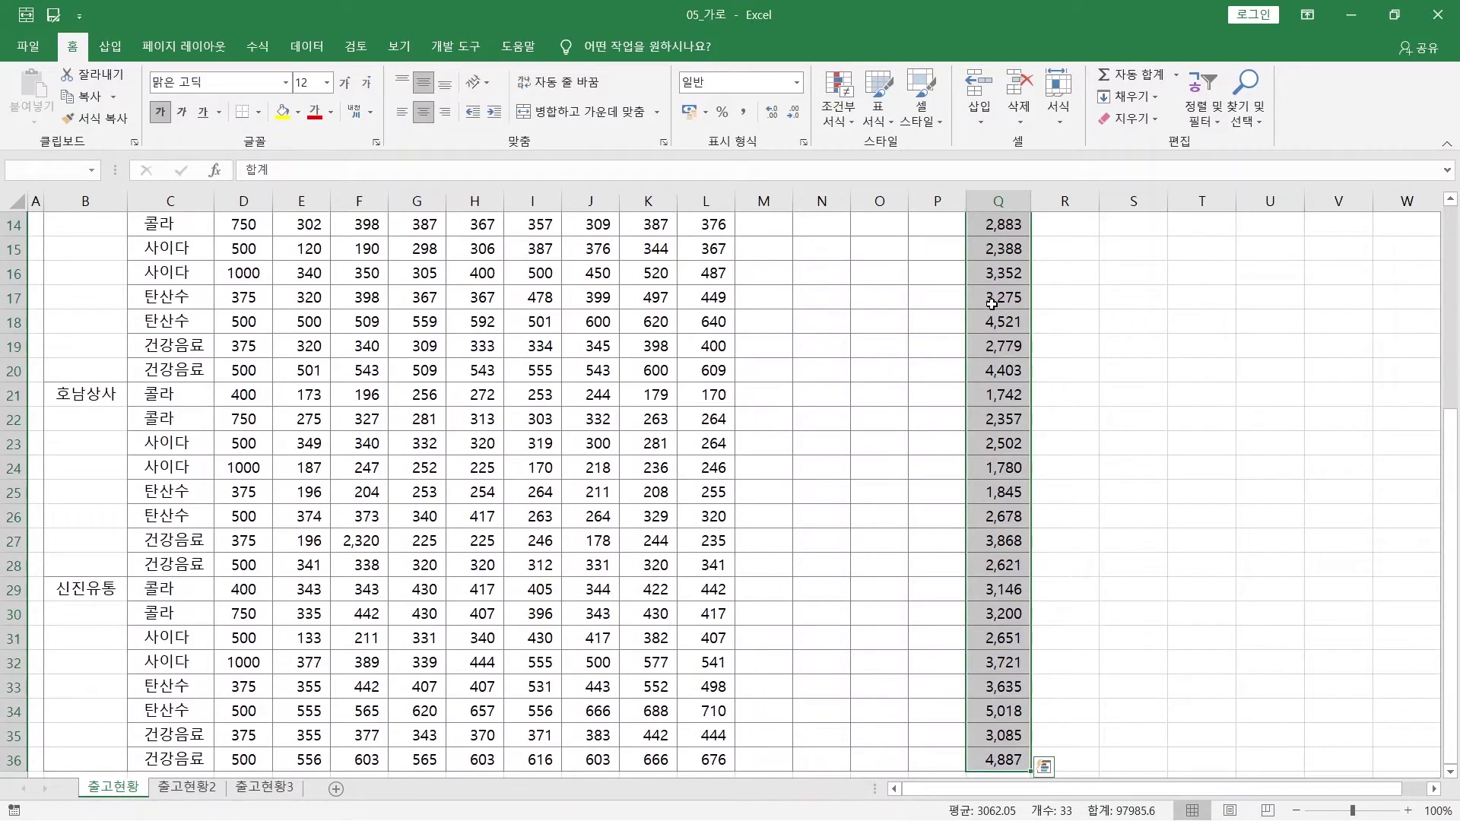
key(ctrl+a)
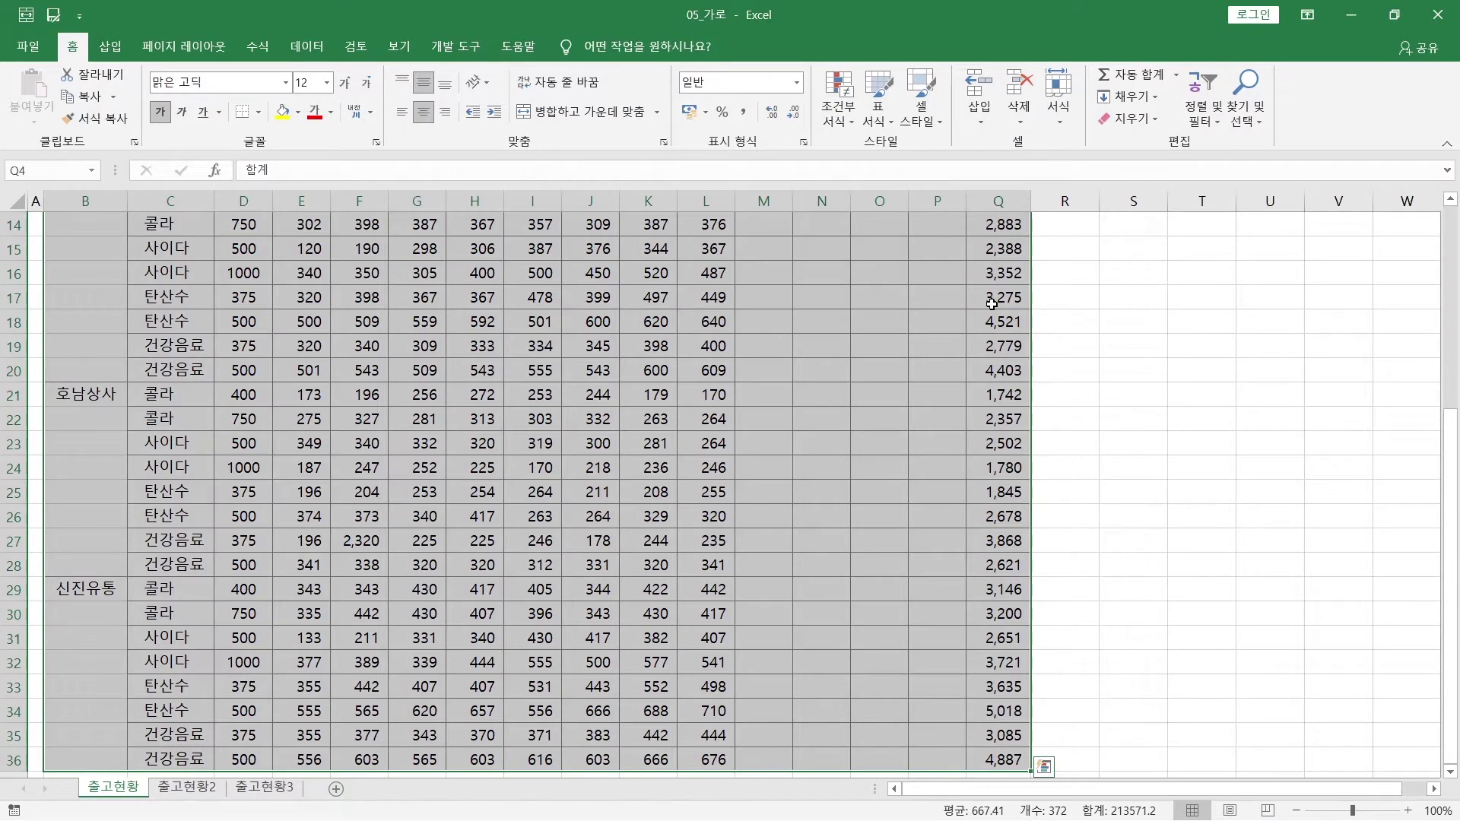
click(110, 46)
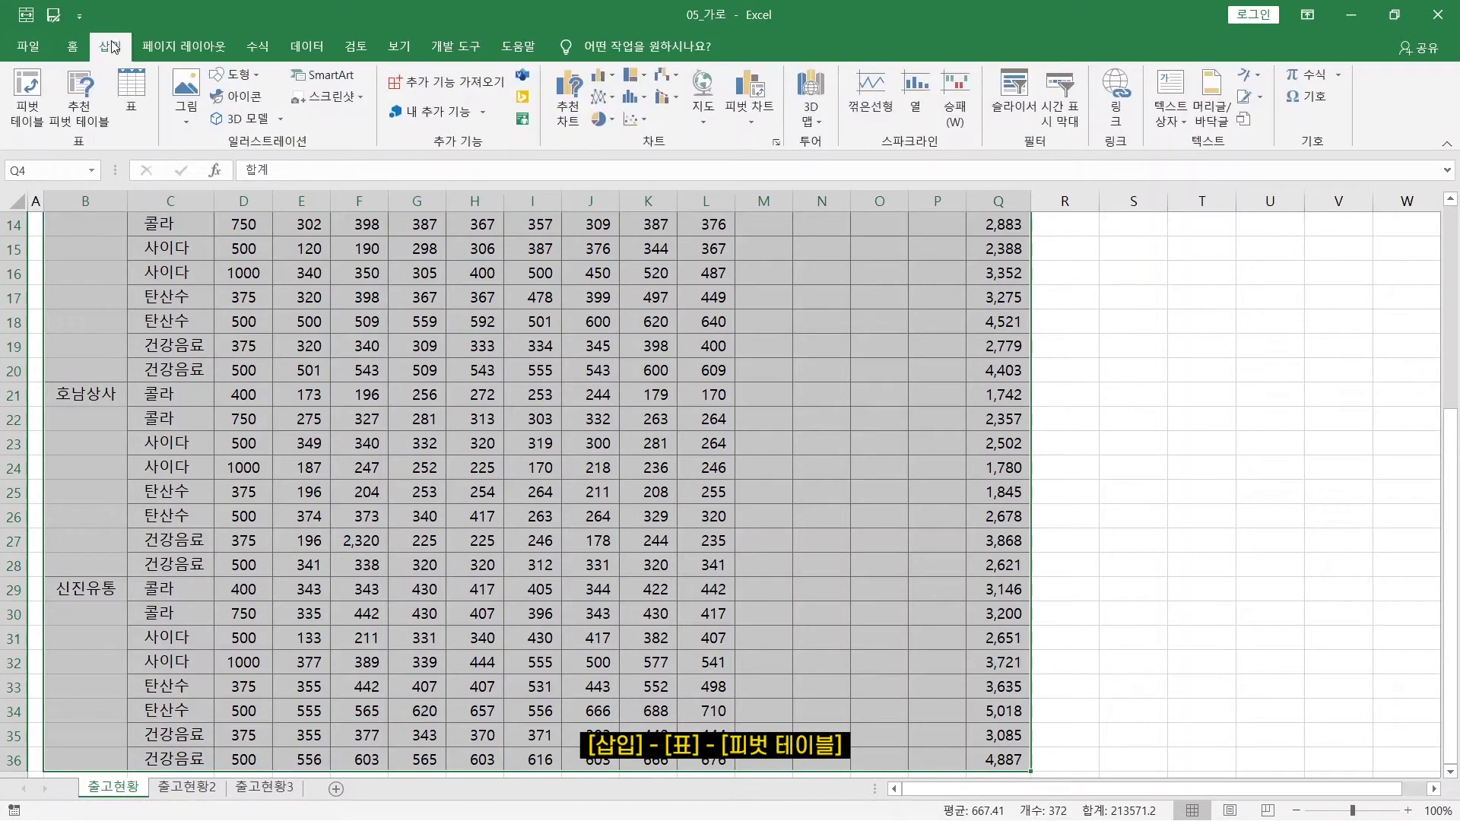
click(29, 114)
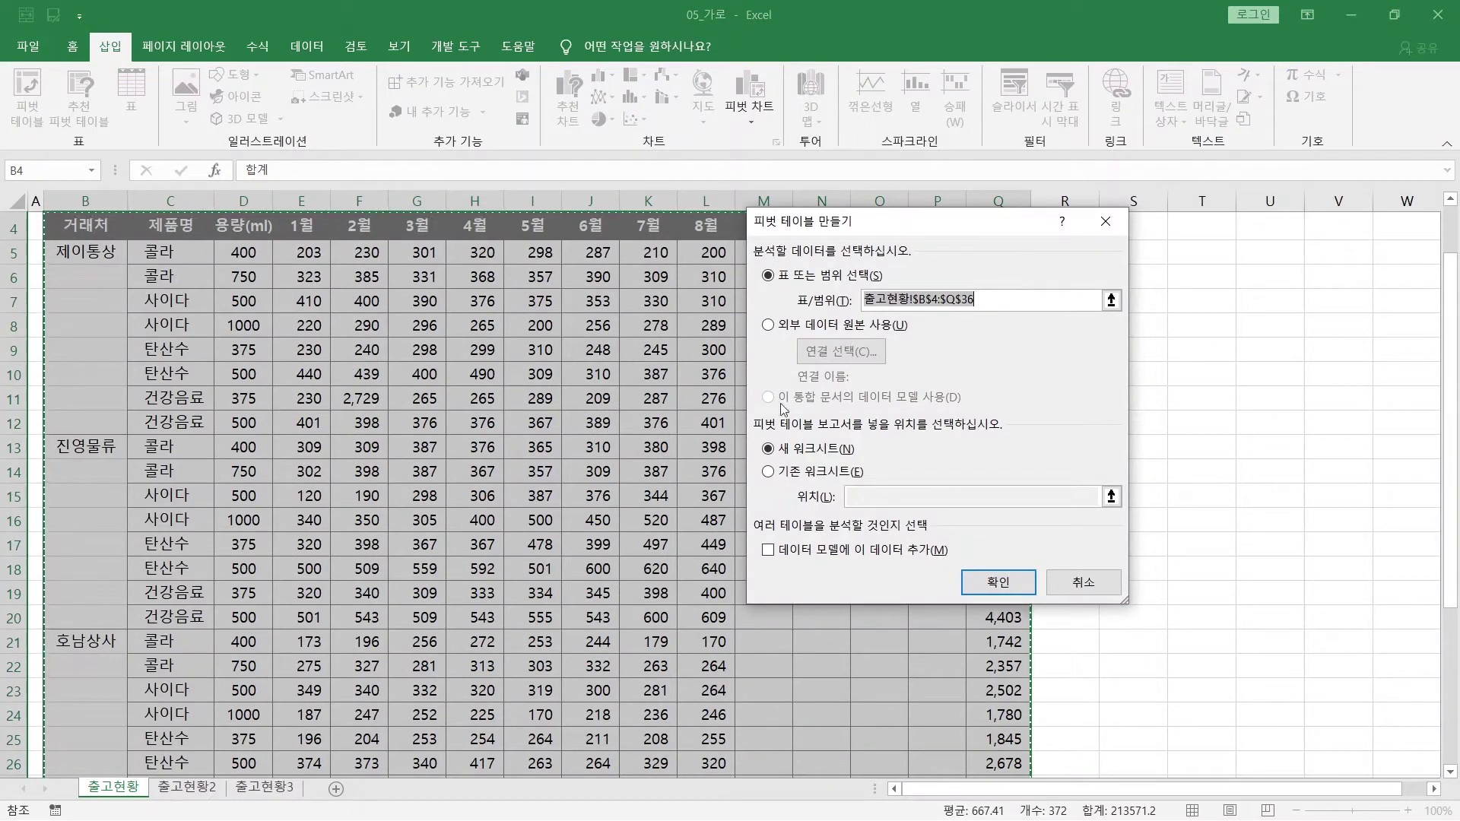
click(990, 581)
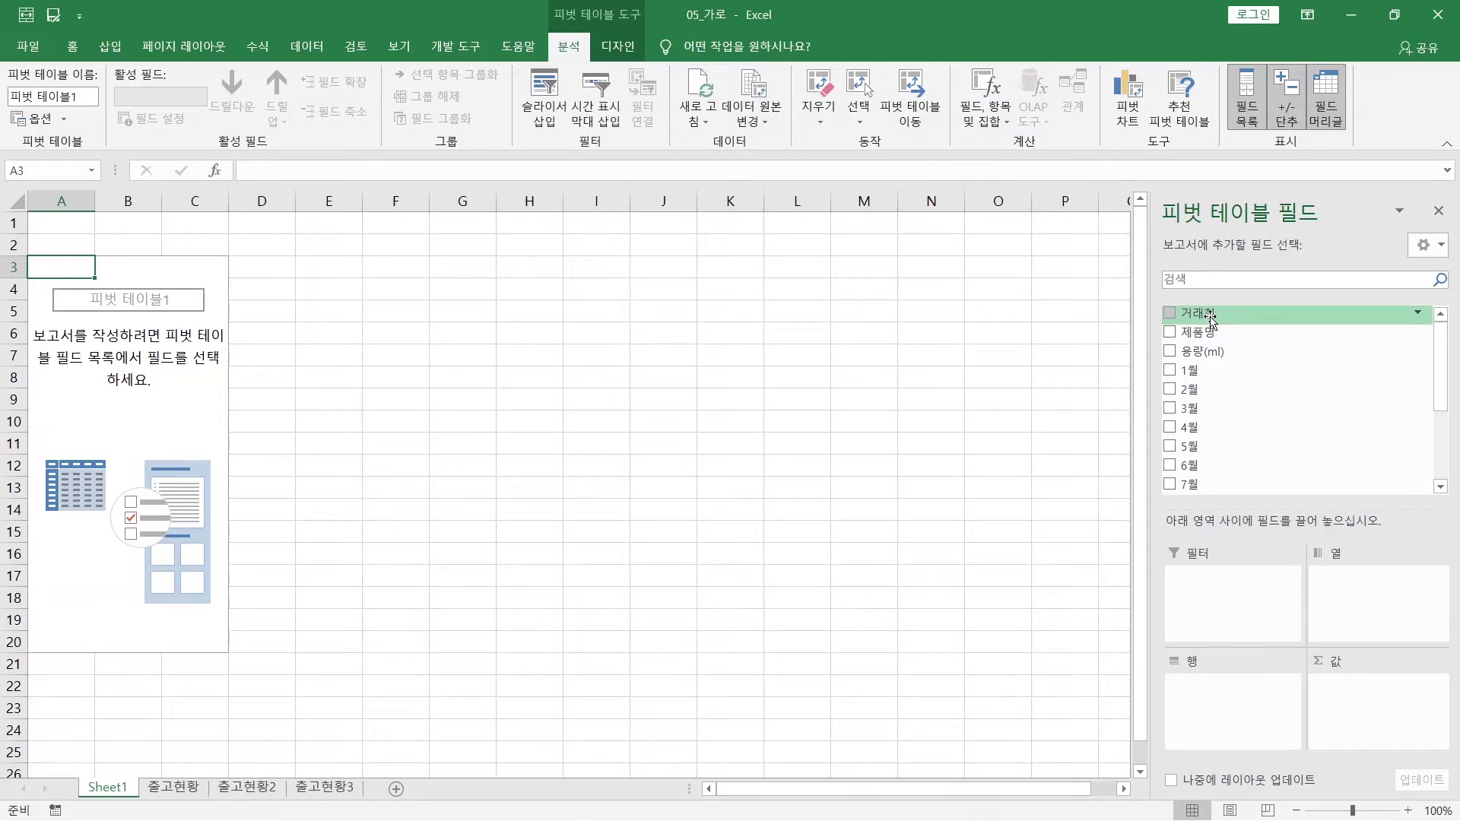
- Add 거래처 to the pivot table's rows and the 1월, 2월, 3월, 4월 and 5월 fields to its values
drag(1209, 318, 1217, 717)
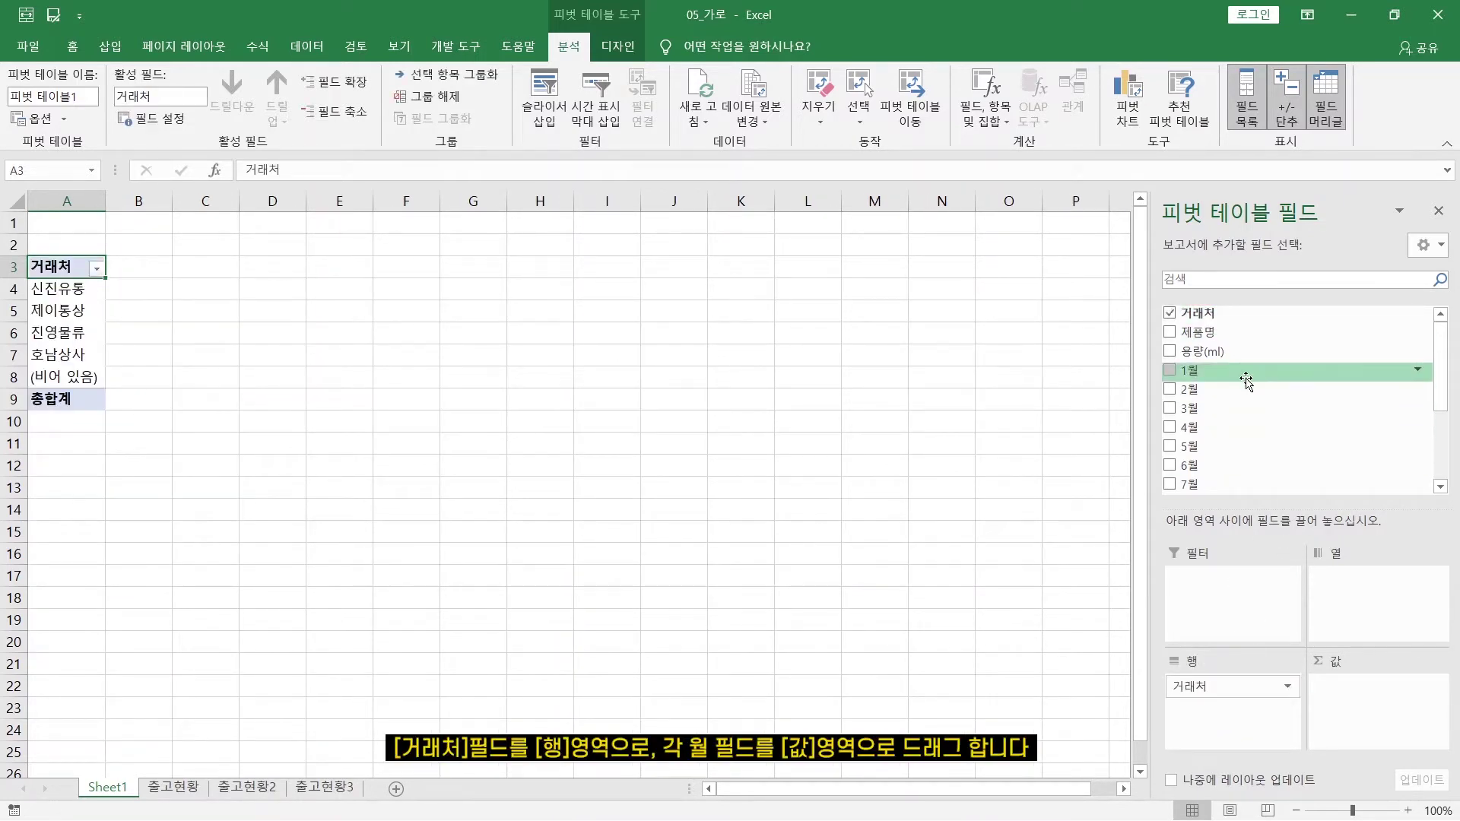
drag(1186, 370, 1364, 716)
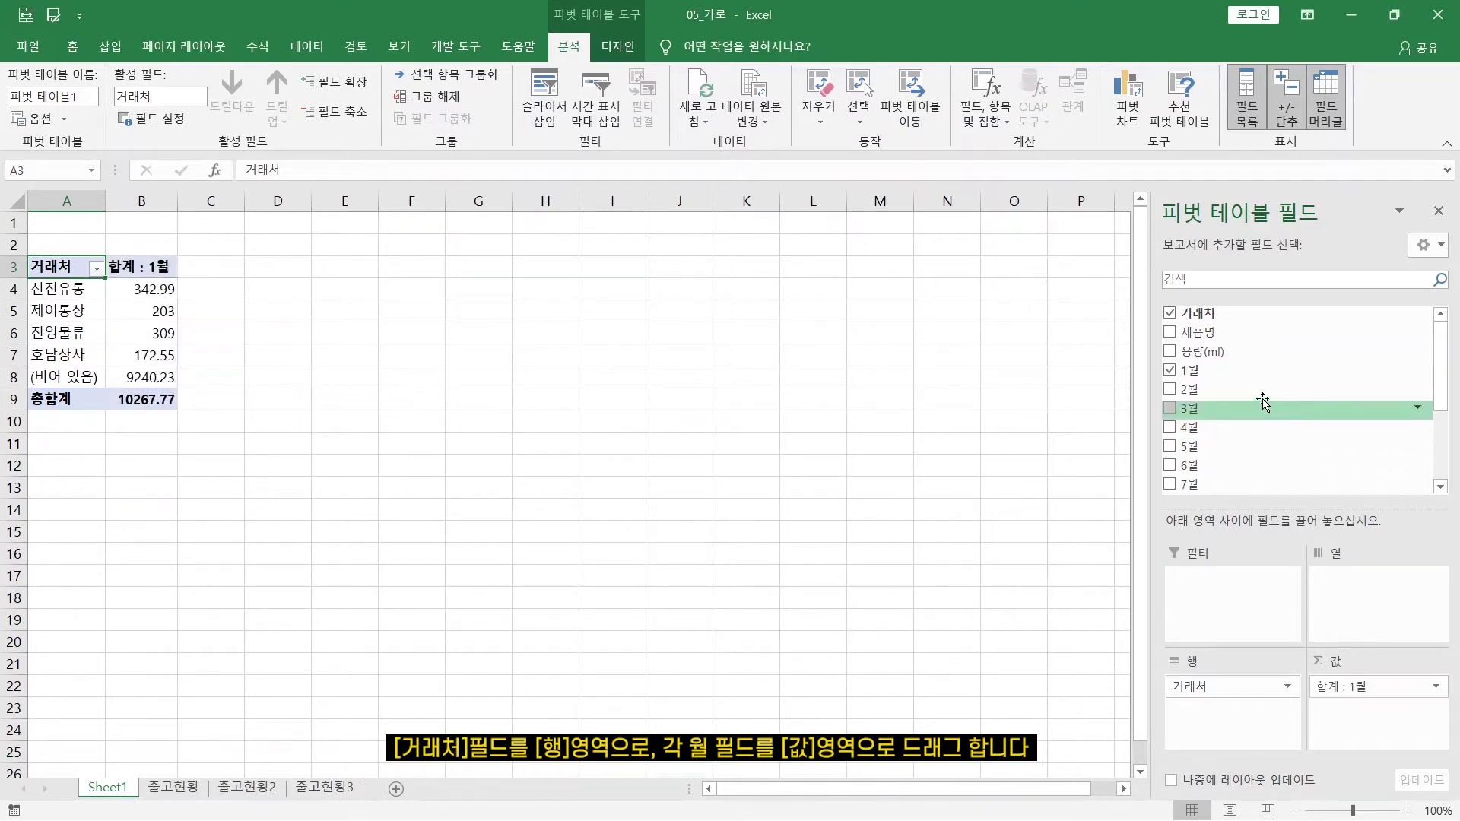
drag(1216, 388, 1385, 710)
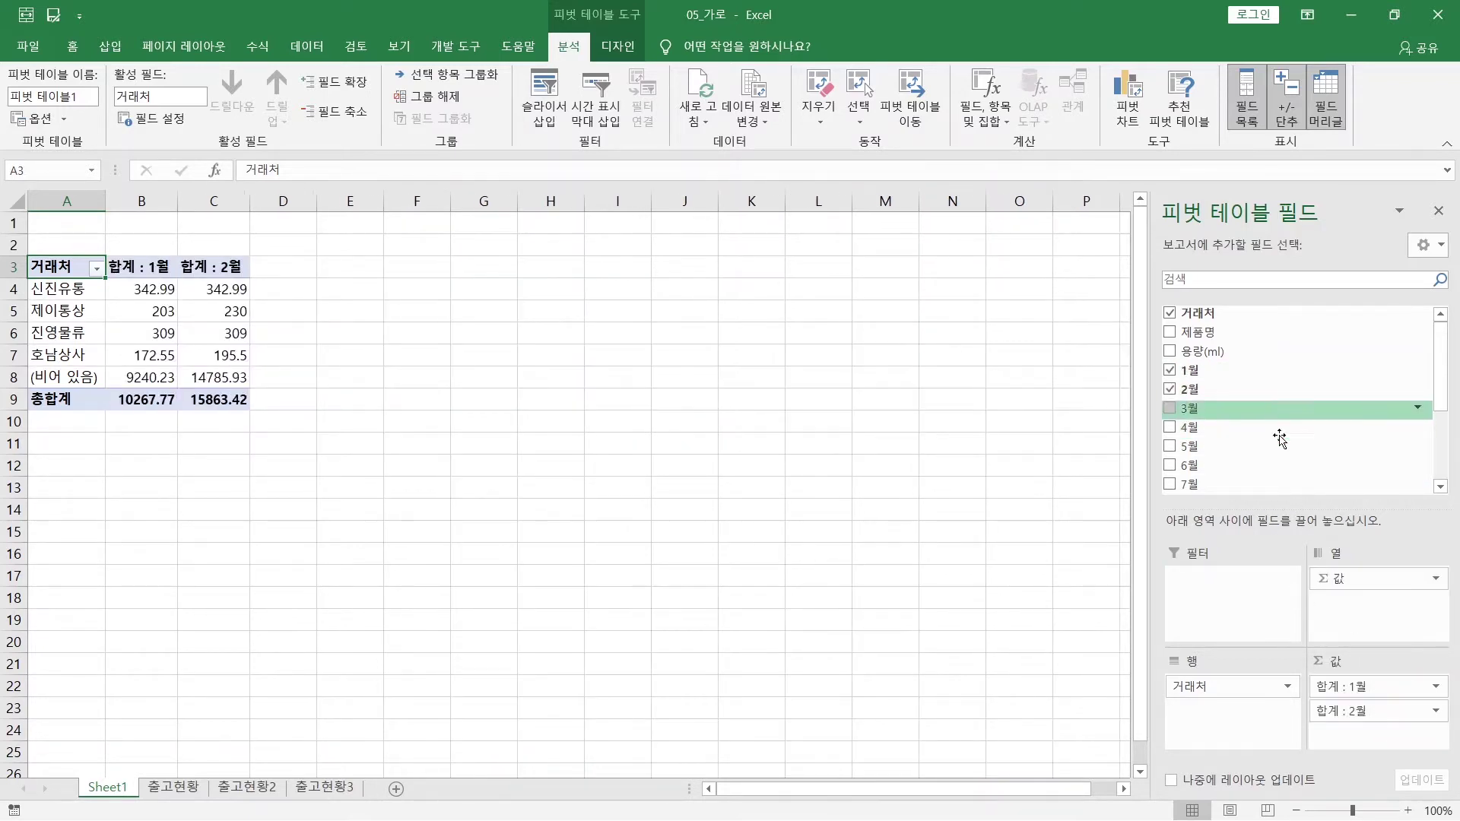
drag(1270, 426, 1361, 749)
drag(1268, 447, 1372, 707)
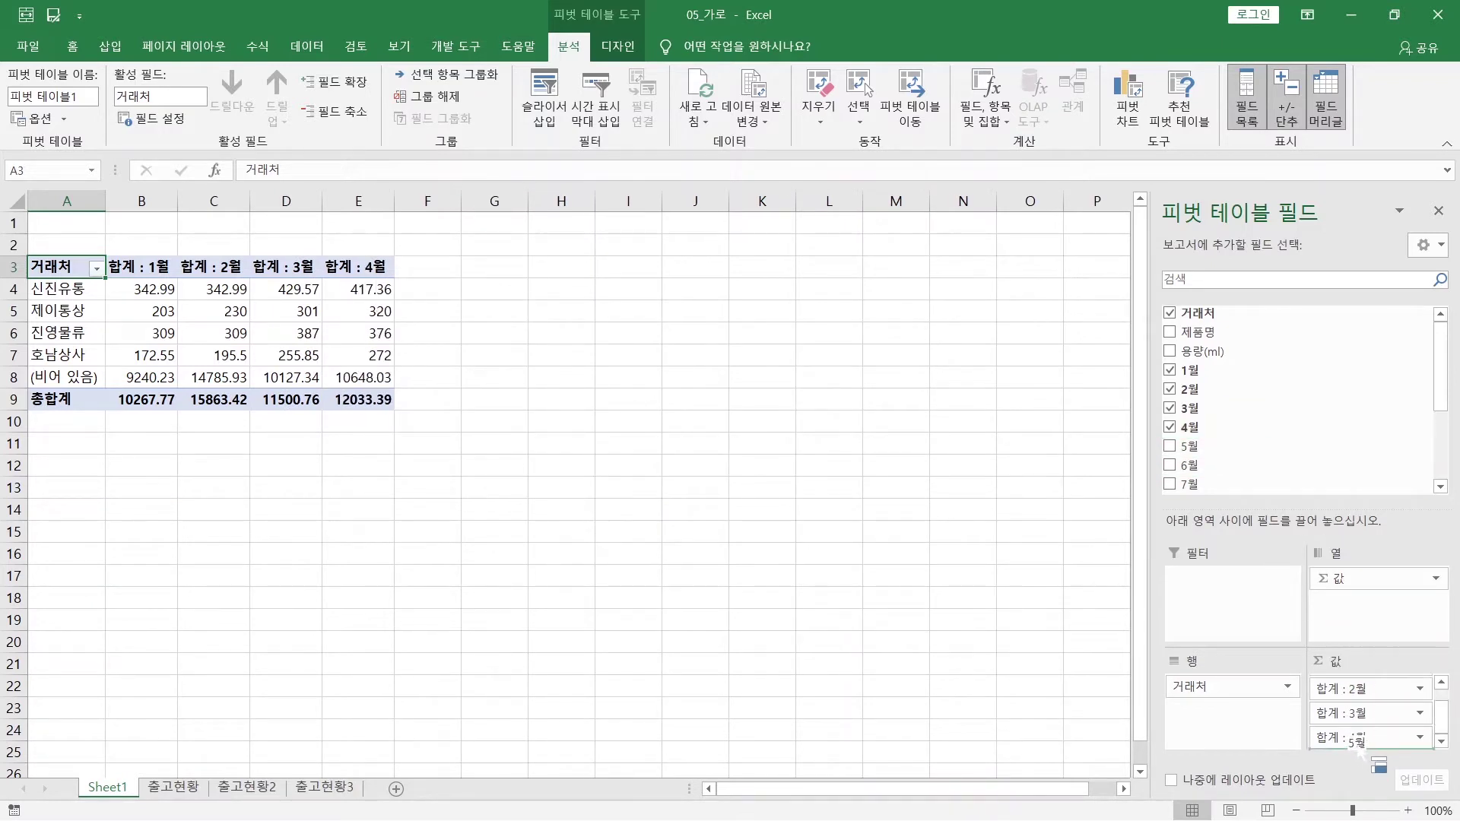
scroll(1386, 691, up, 4)
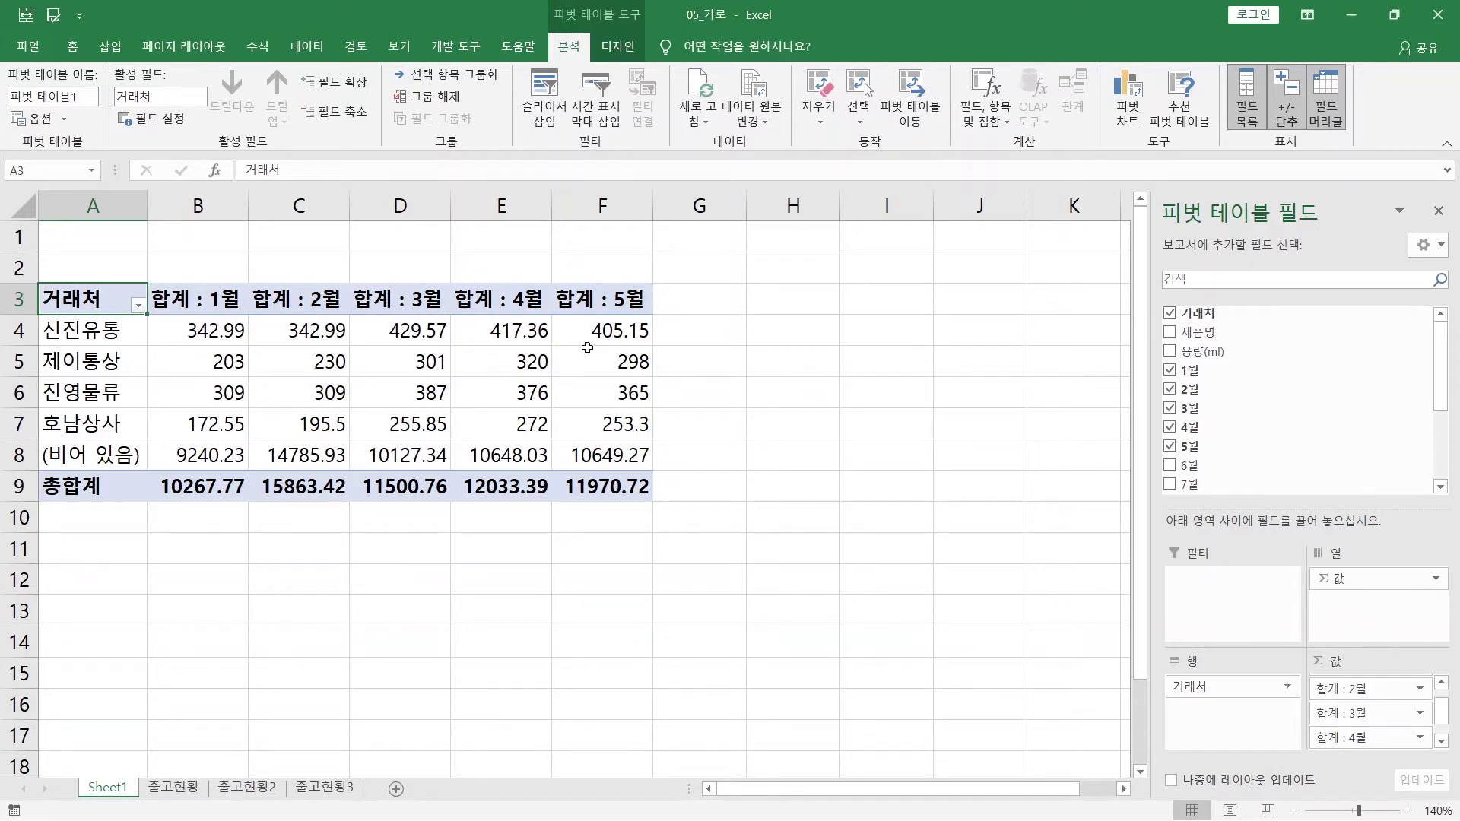
mouse_move(588, 347)
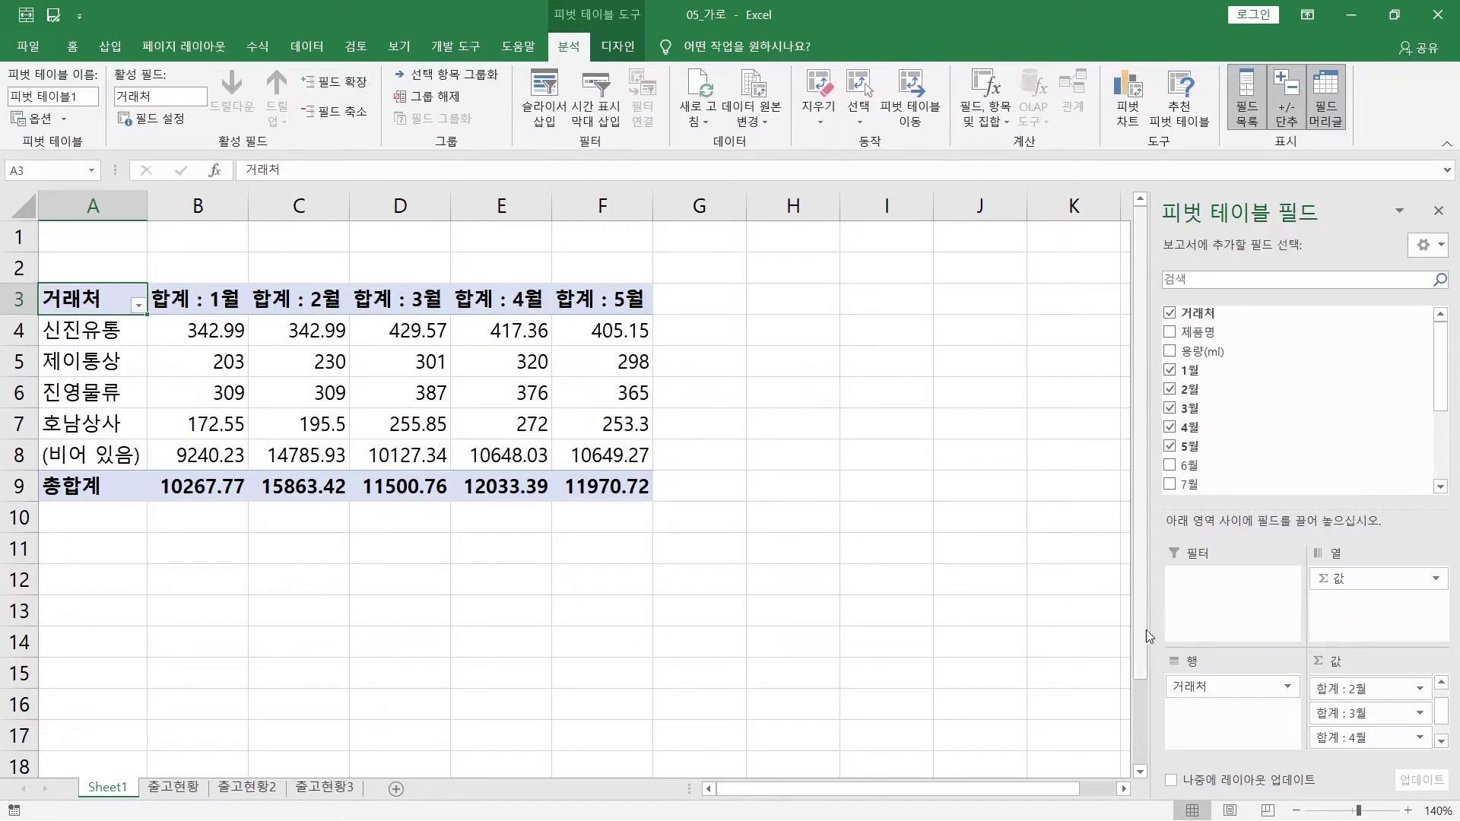
- Move the 1월 to 5월 fields from the pivot table's values area to its filters area
drag(1325, 675, 1236, 604)
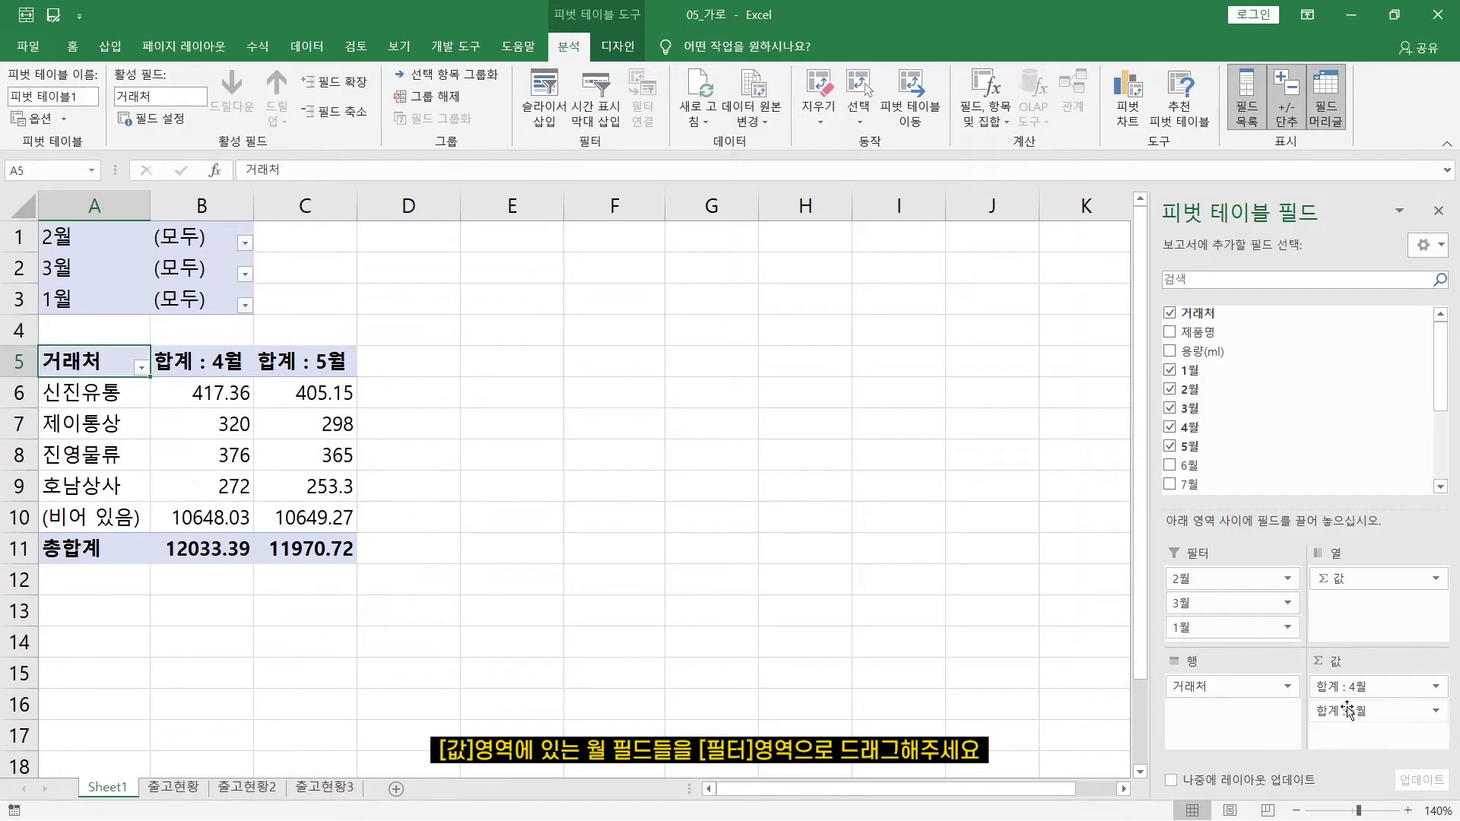
drag(1341, 690, 1254, 641)
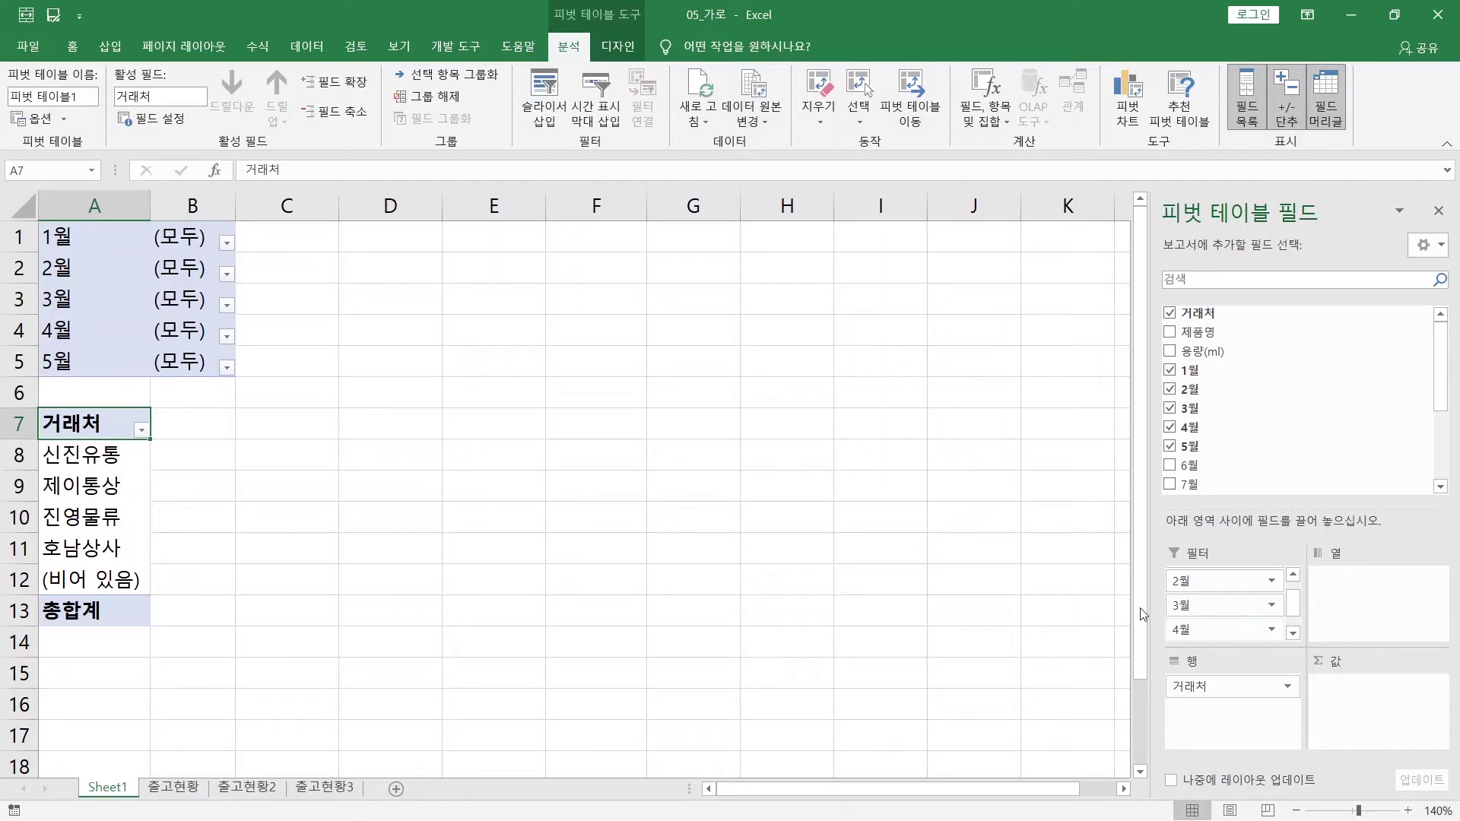
- Examine the items offered by the 1월 report filter and close the list without applying a filter
click(229, 245)
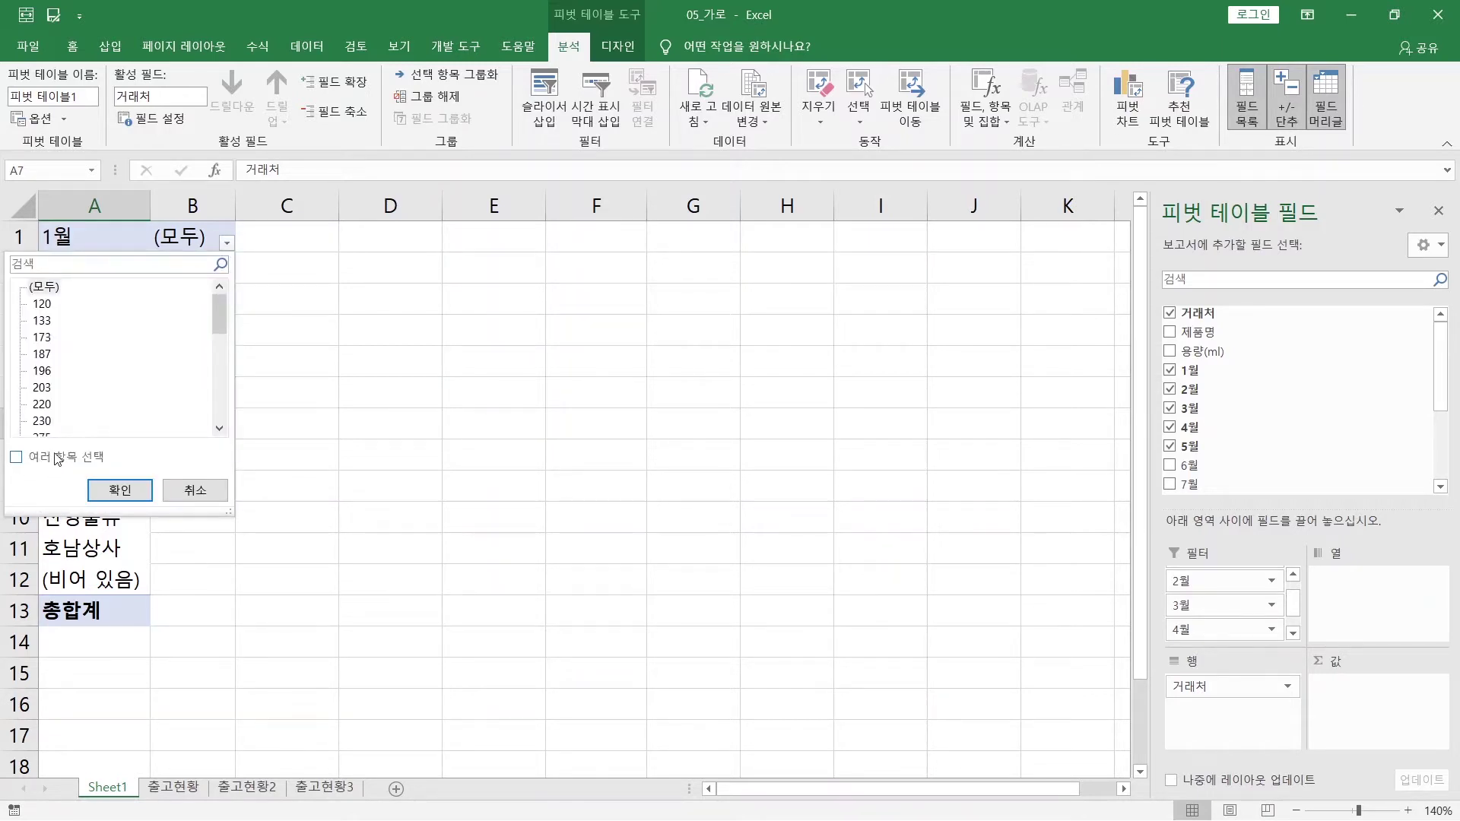
drag(225, 321, 225, 410)
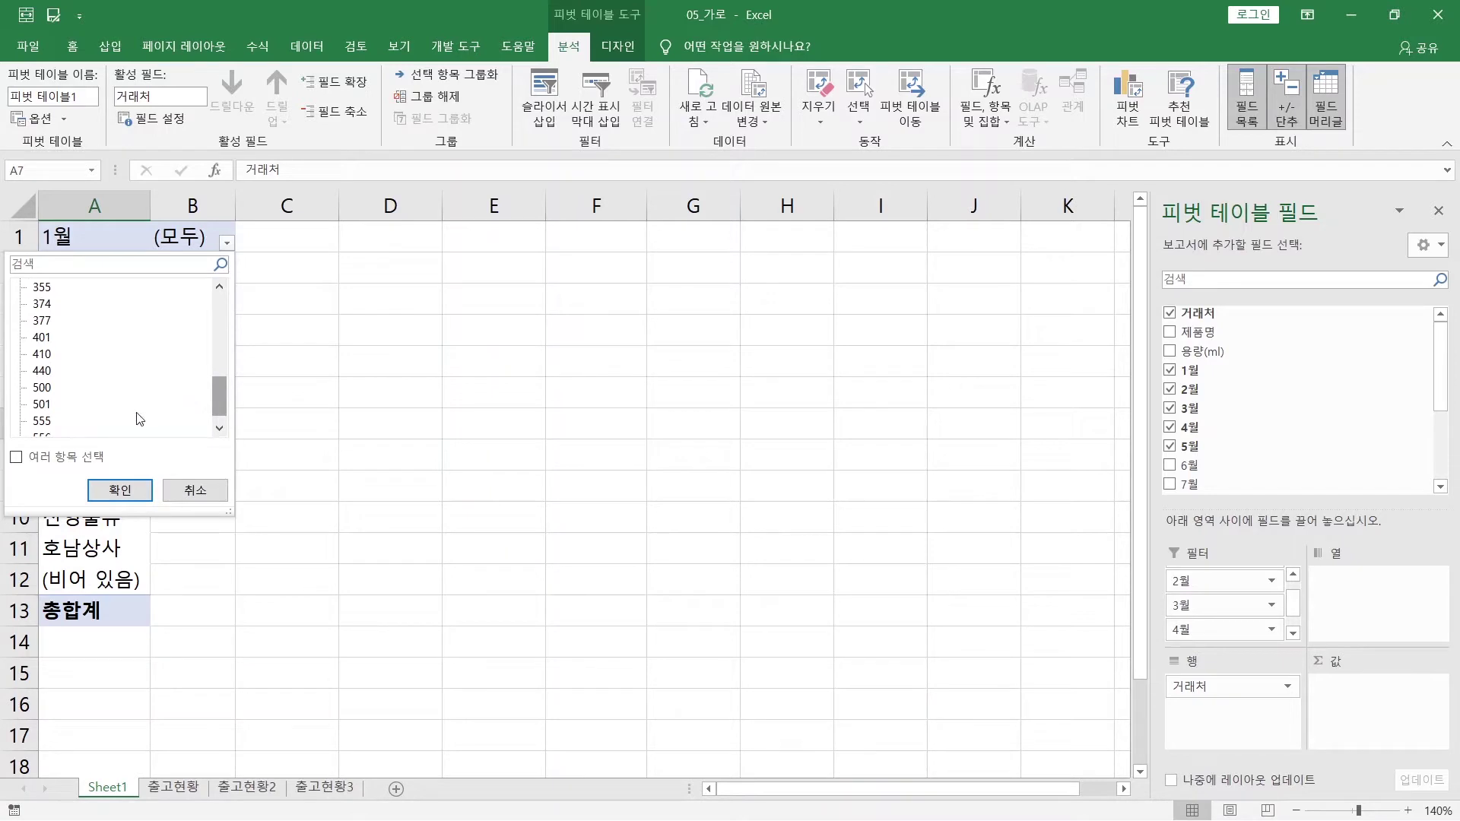
click(177, 486)
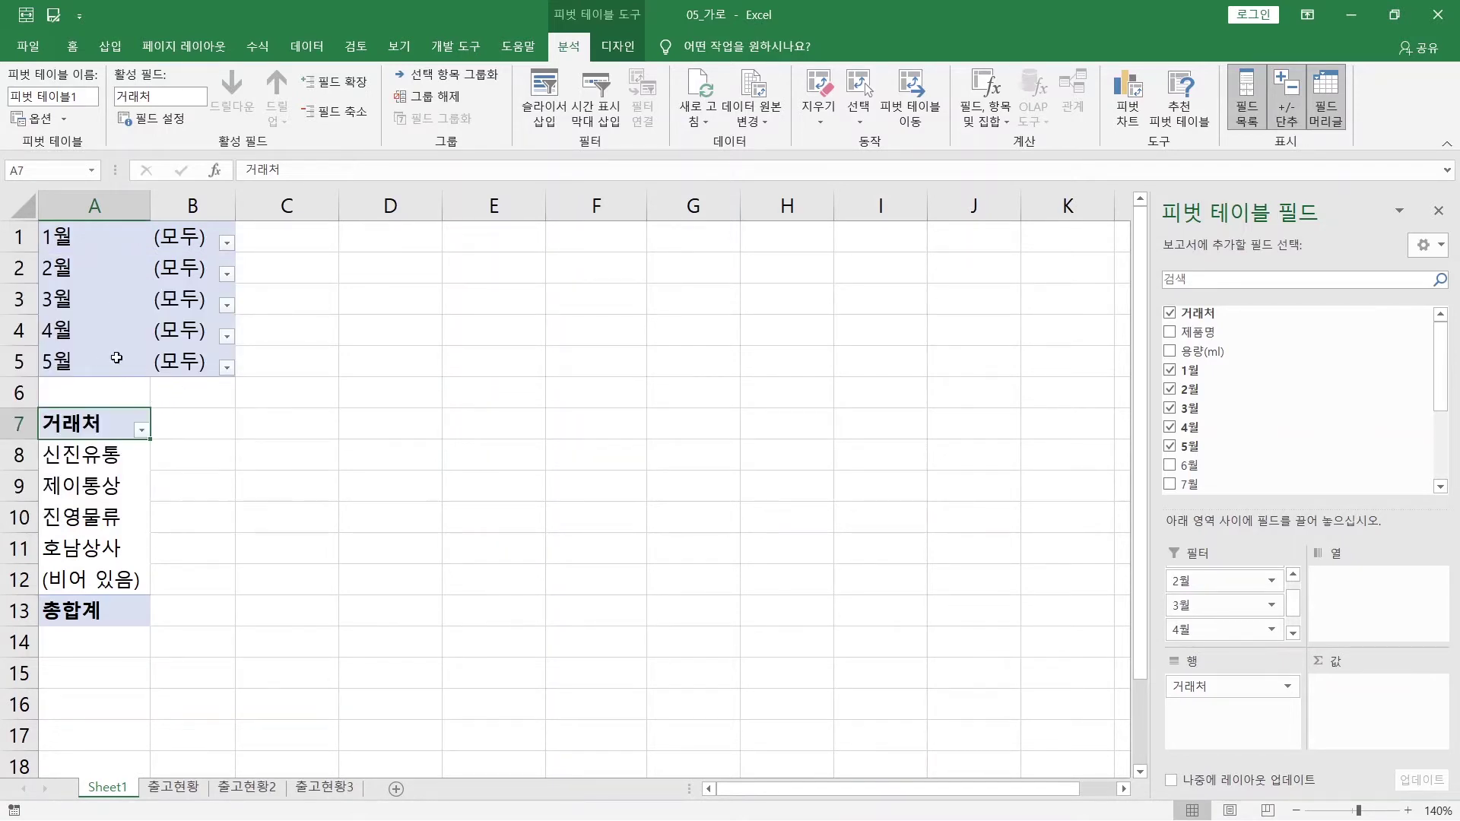
click(228, 246)
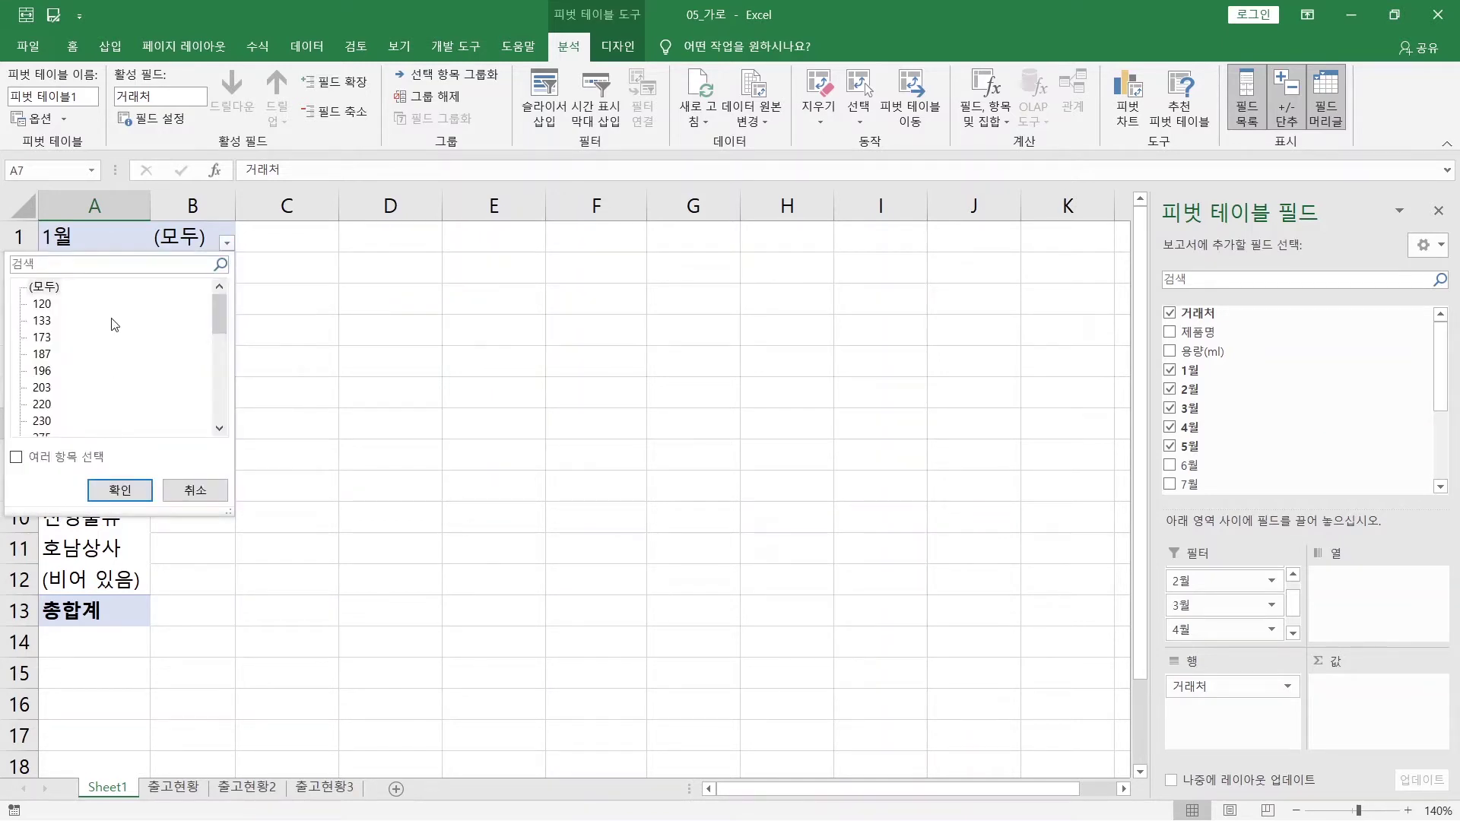
click(190, 489)
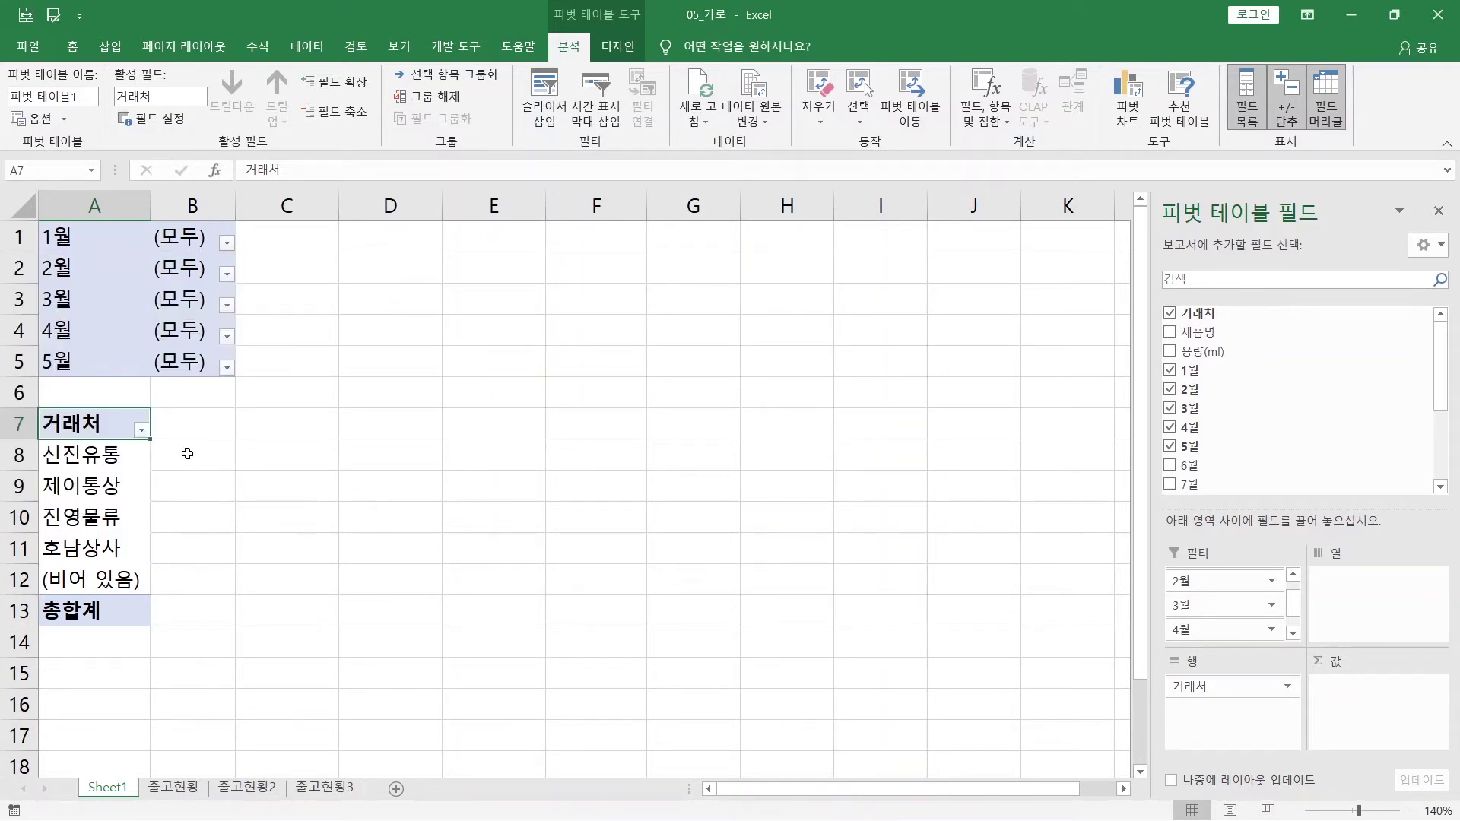
- Examine the cells beside the pivot table's 거래처 labels and the customer labels down to (비어 있음)
drag(187, 454, 229, 580)
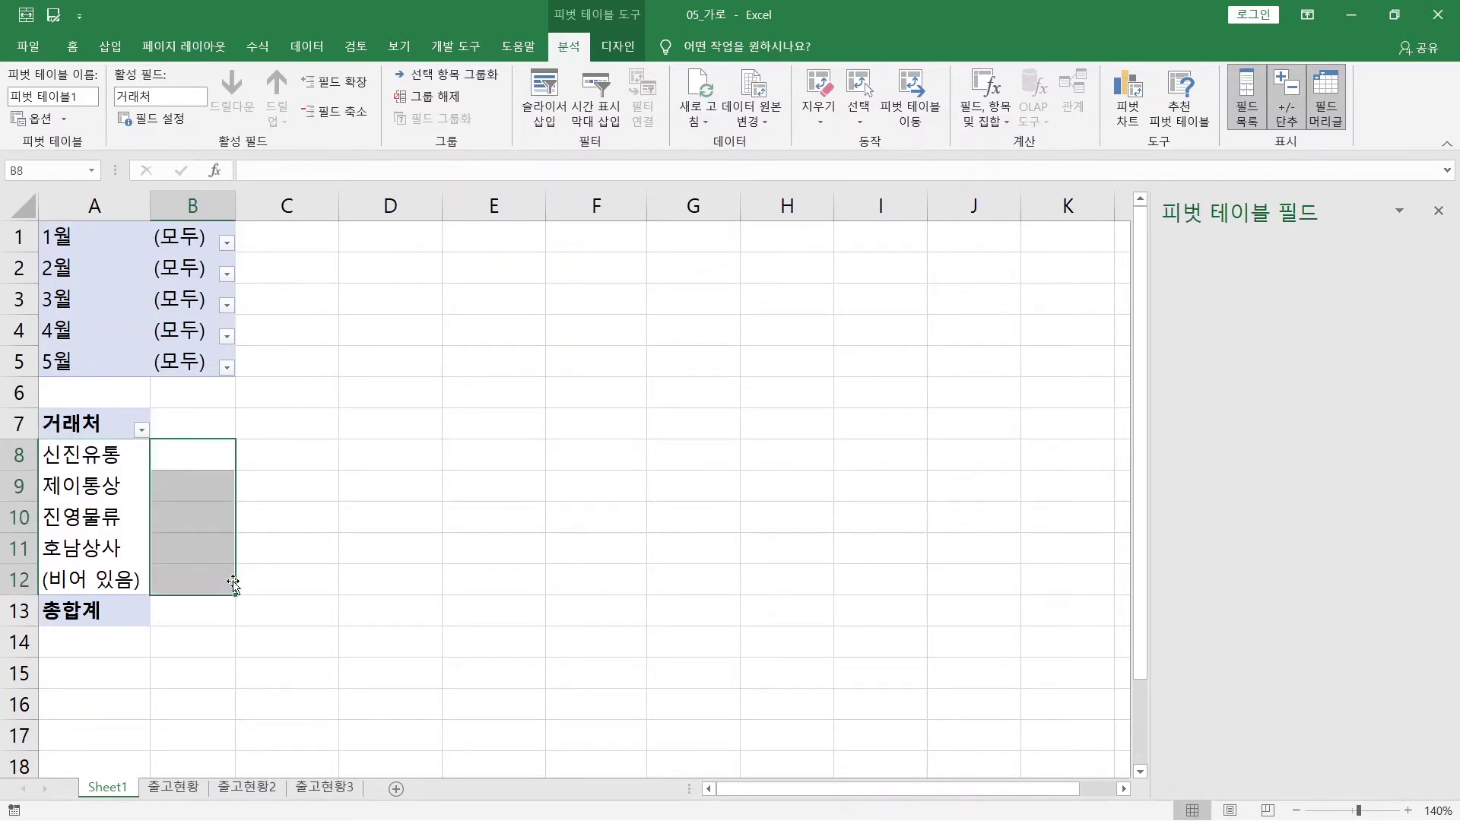
click(228, 570)
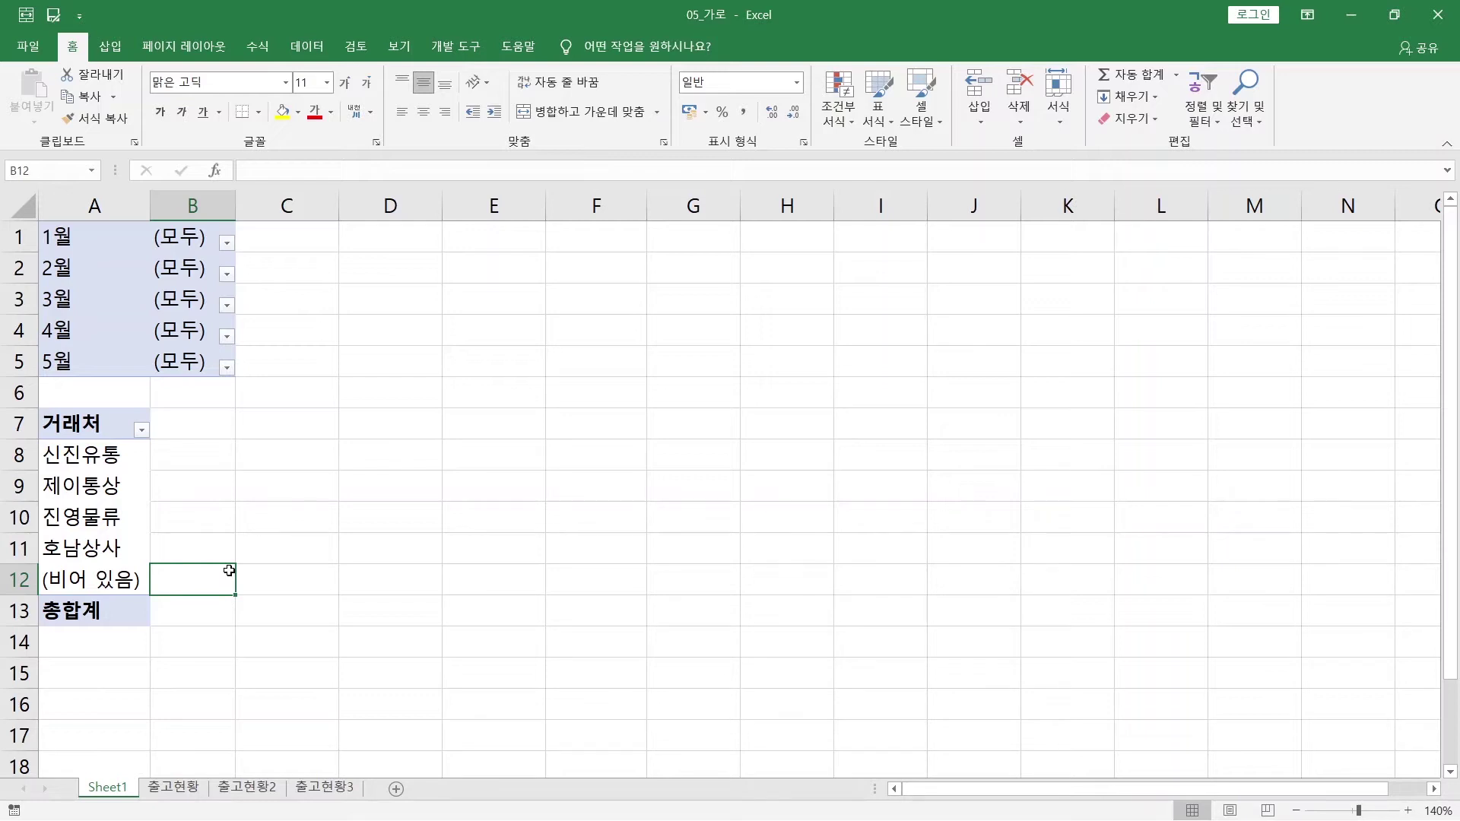
click(131, 483)
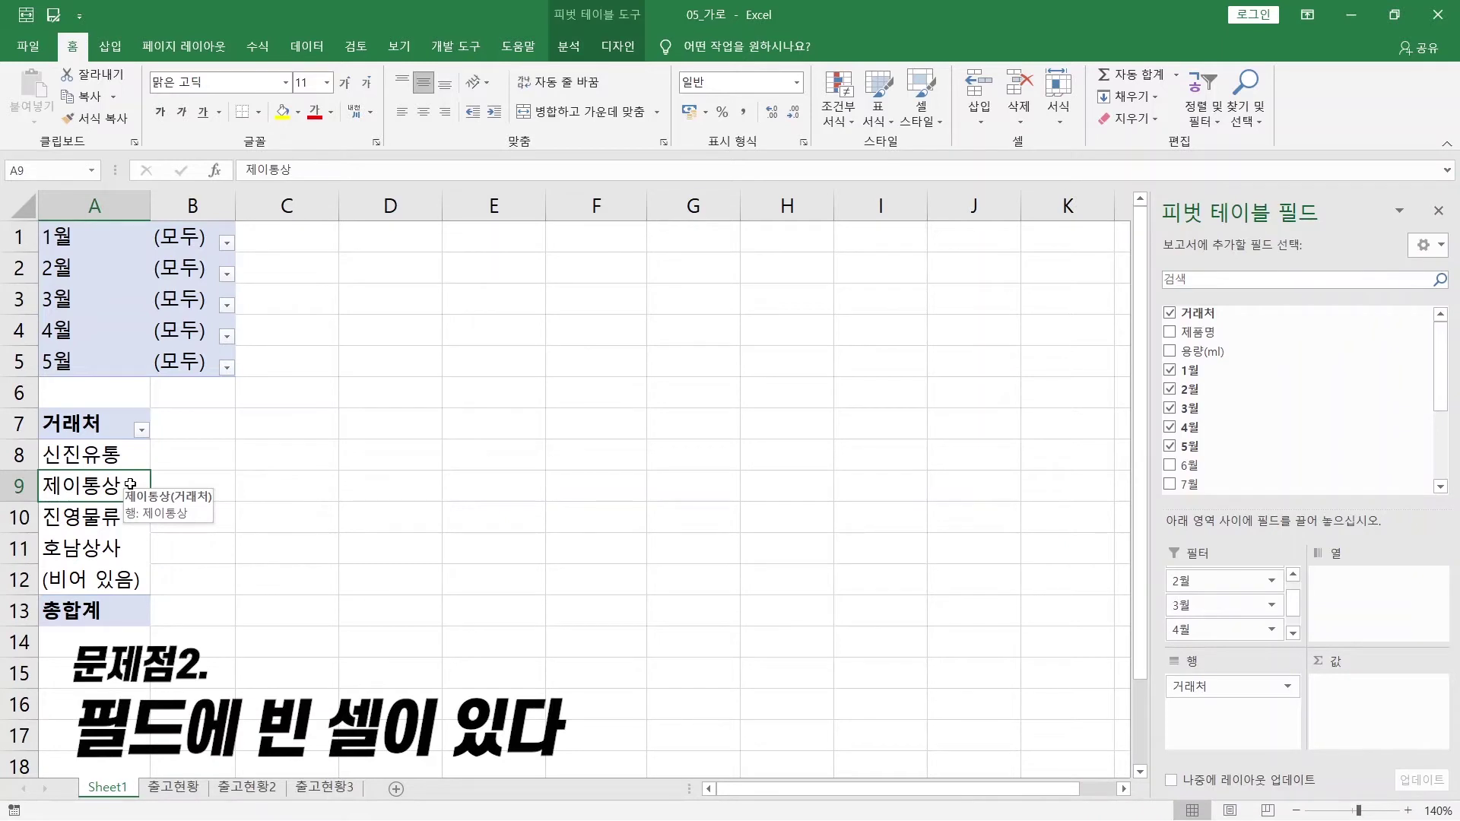
drag(129, 455, 94, 542)
click(85, 582)
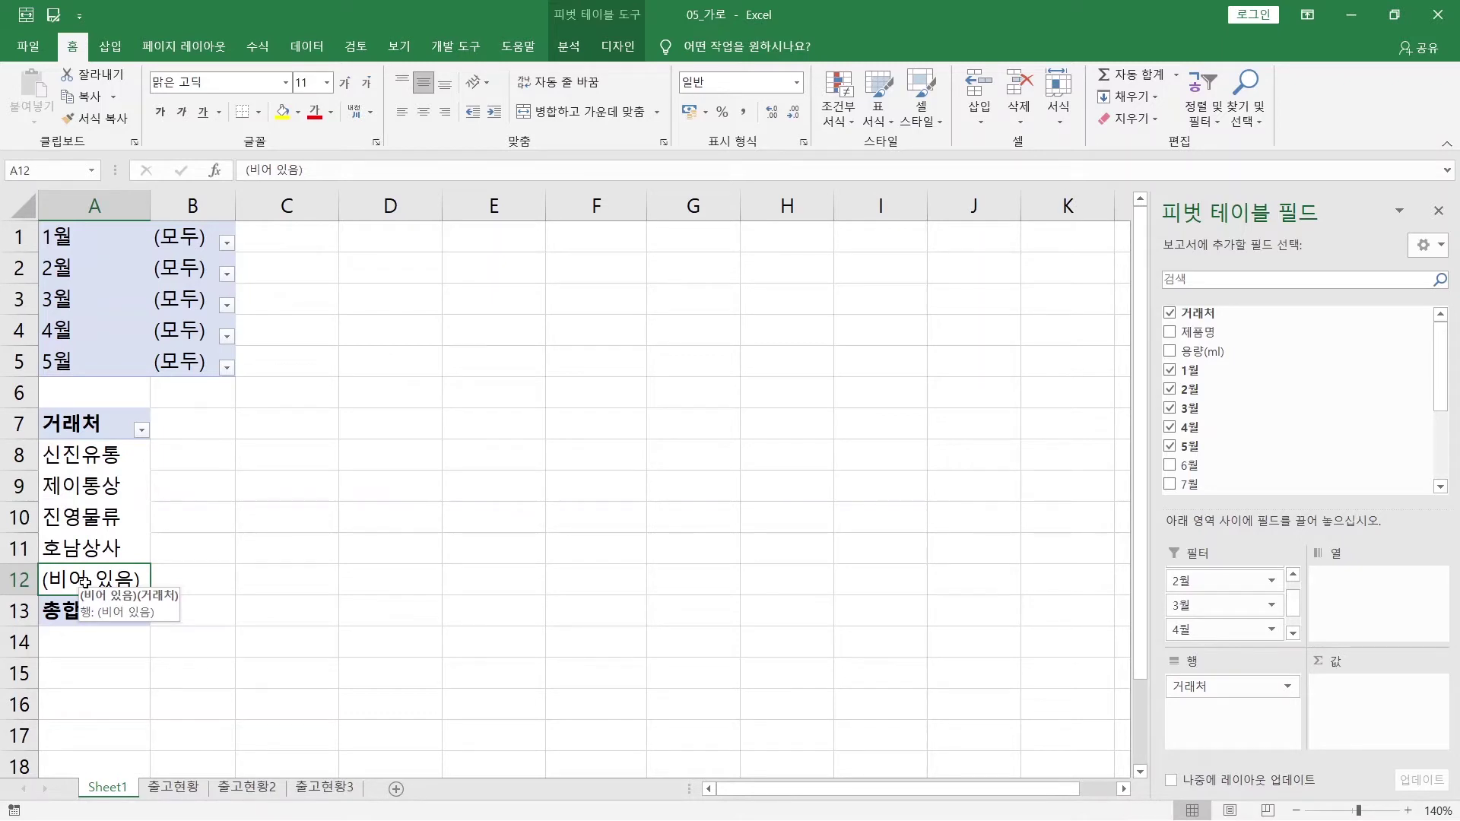
- Return the 1월 to 5월 fields from the pivot table's filters area to its values area
drag(1251, 580, 1353, 689)
drag(1217, 604, 1354, 711)
drag(1226, 603, 1368, 753)
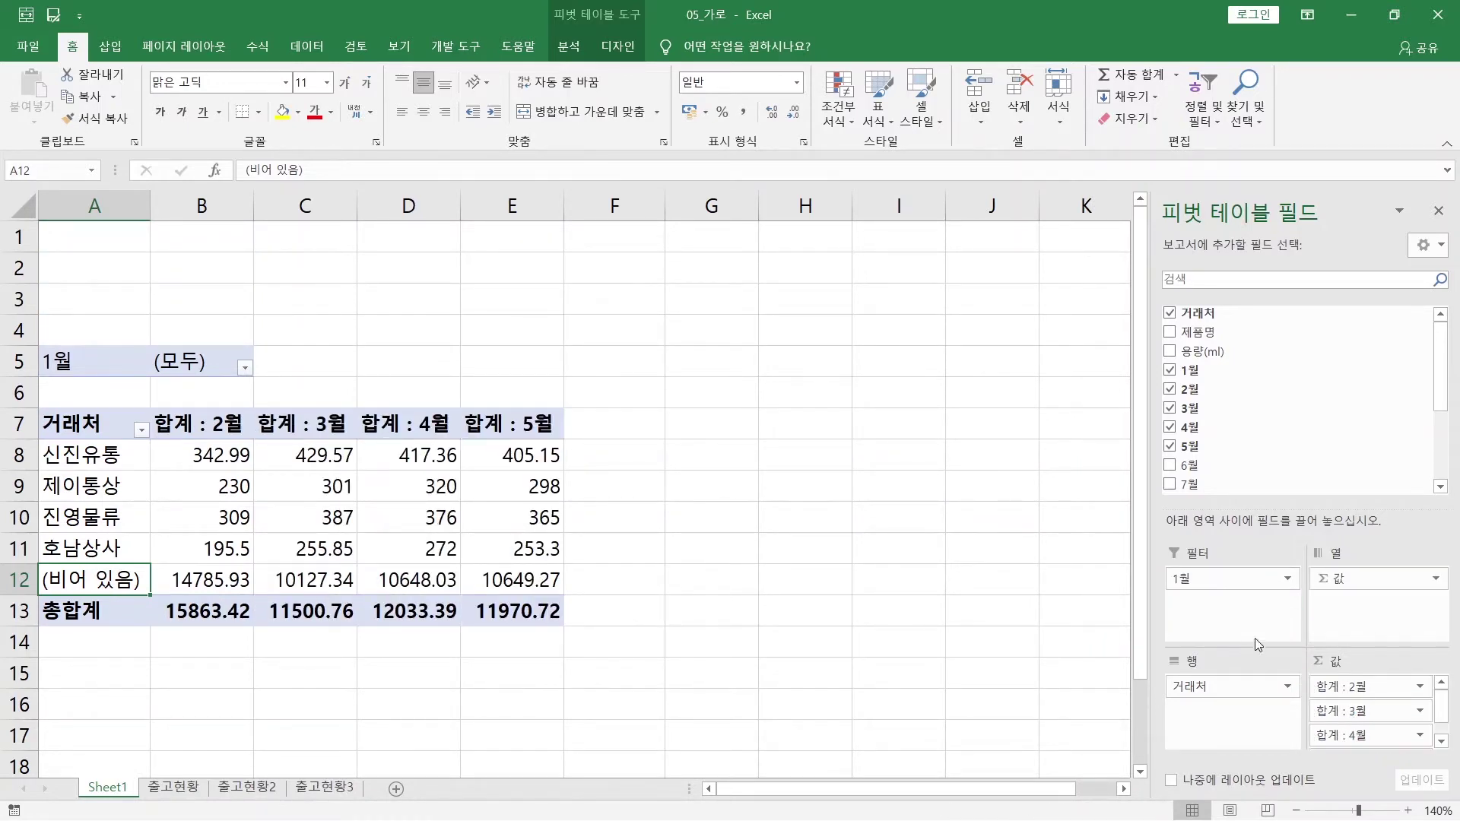
drag(1268, 585, 1377, 682)
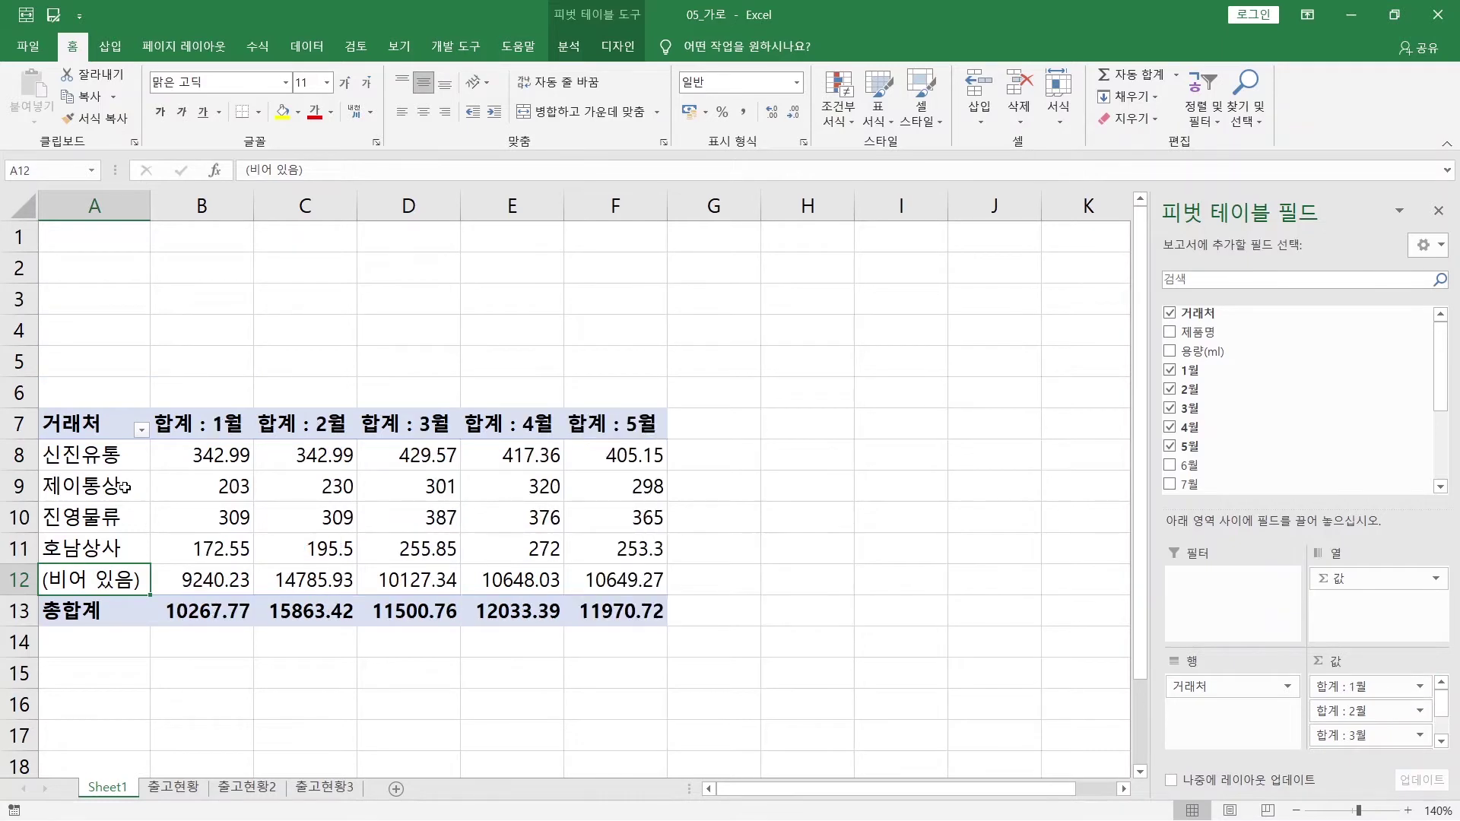
- Compare the monthly sums of the four named customers with those in the (비어 있음) row
click(110, 449)
drag(190, 455, 618, 545)
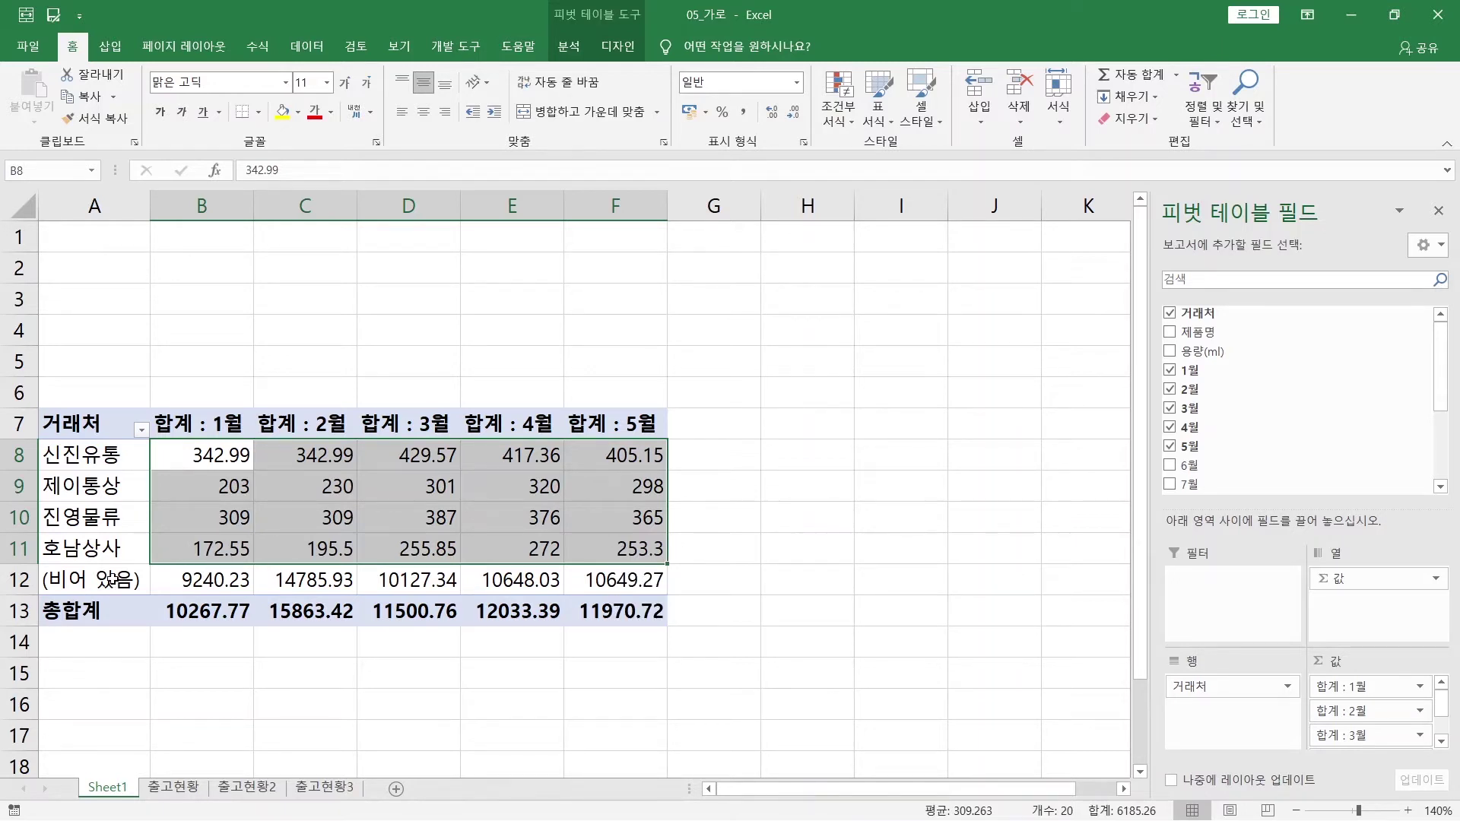
drag(113, 579, 625, 587)
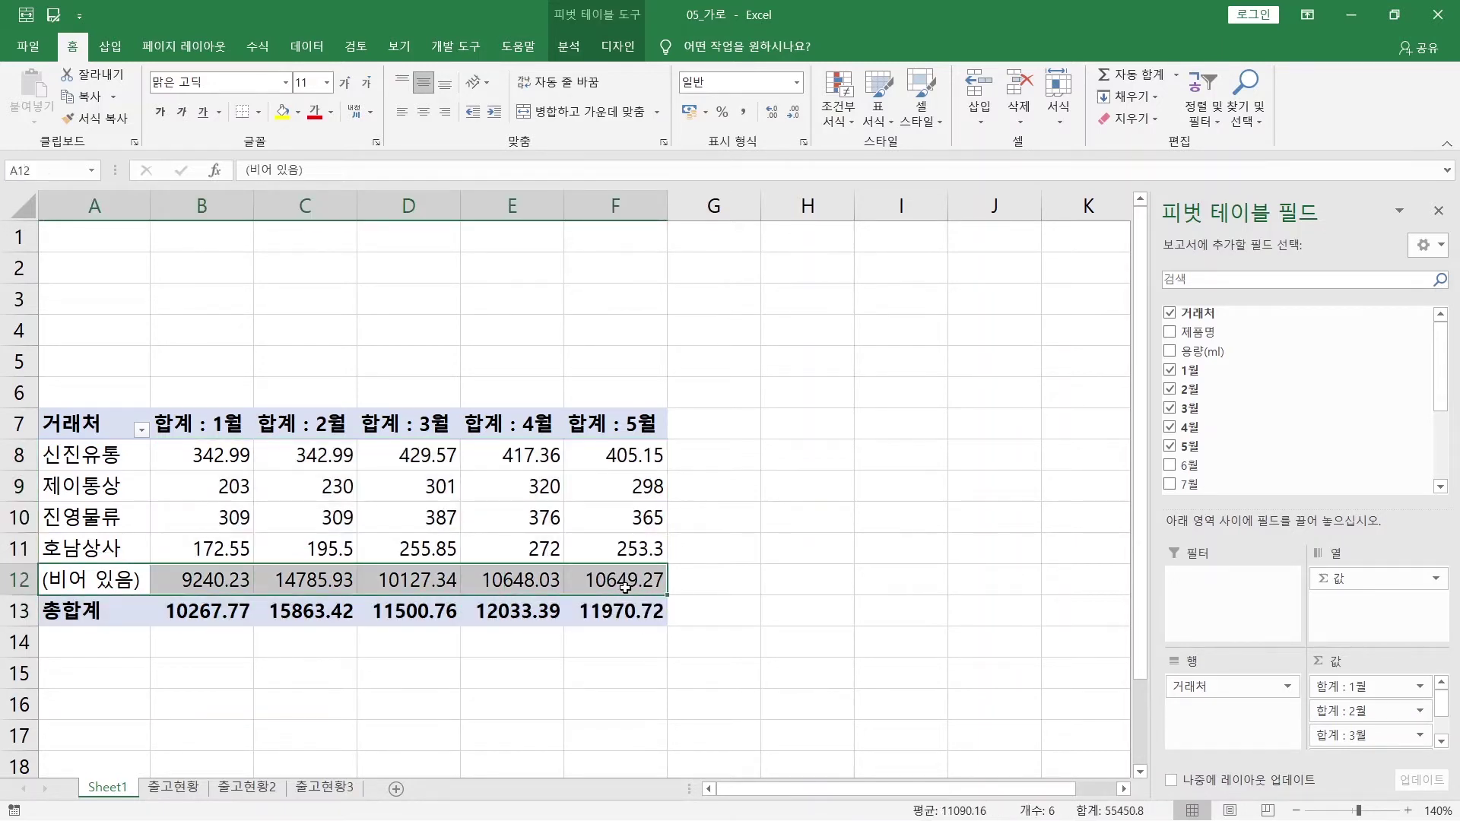
click(625, 586)
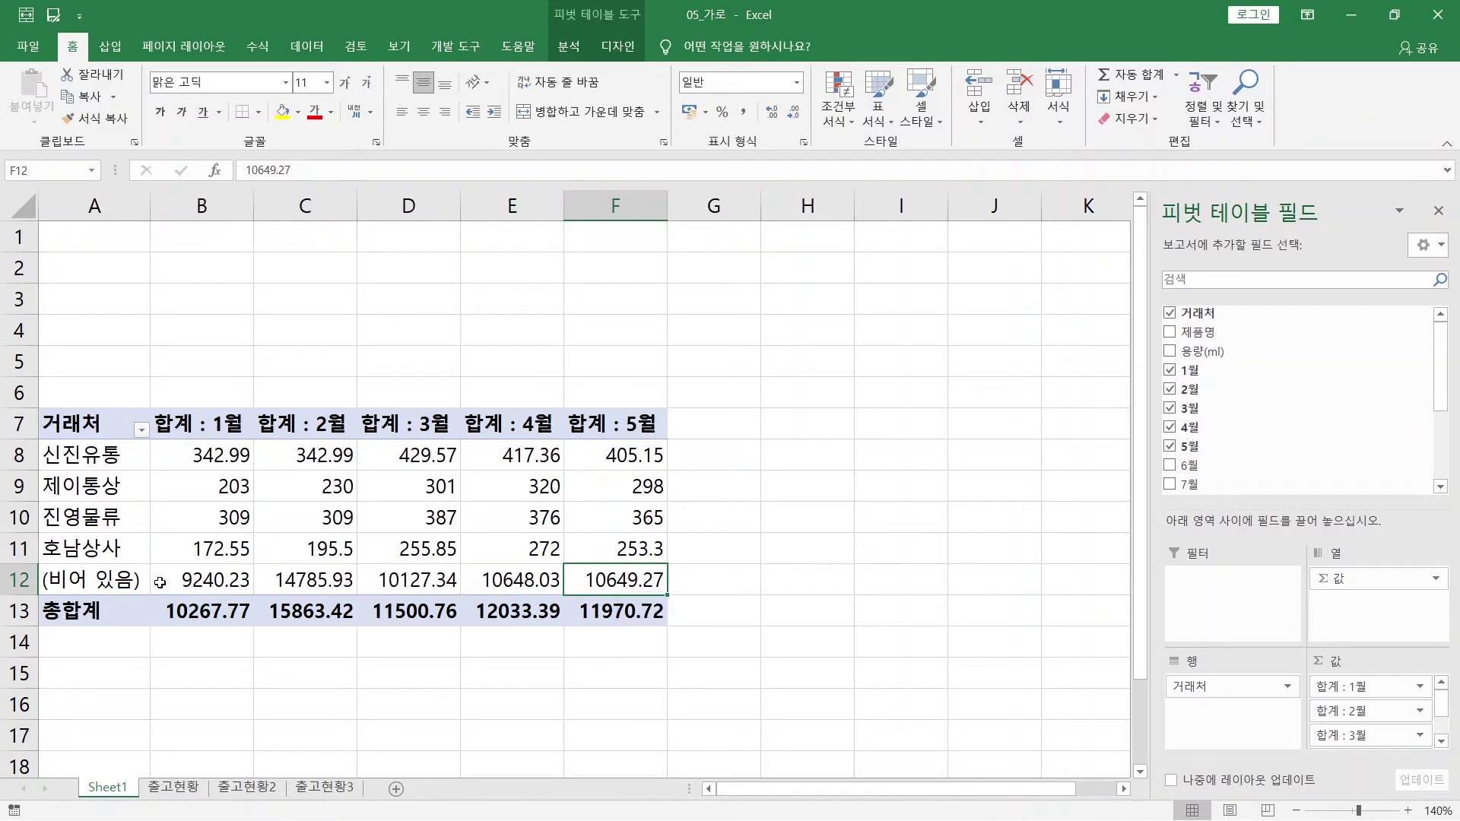
click(132, 582)
drag(186, 591, 561, 587)
- Return to the 출고현황 sheet and examine the 거래처 cells B6:B12 below 제이통상
click(190, 792)
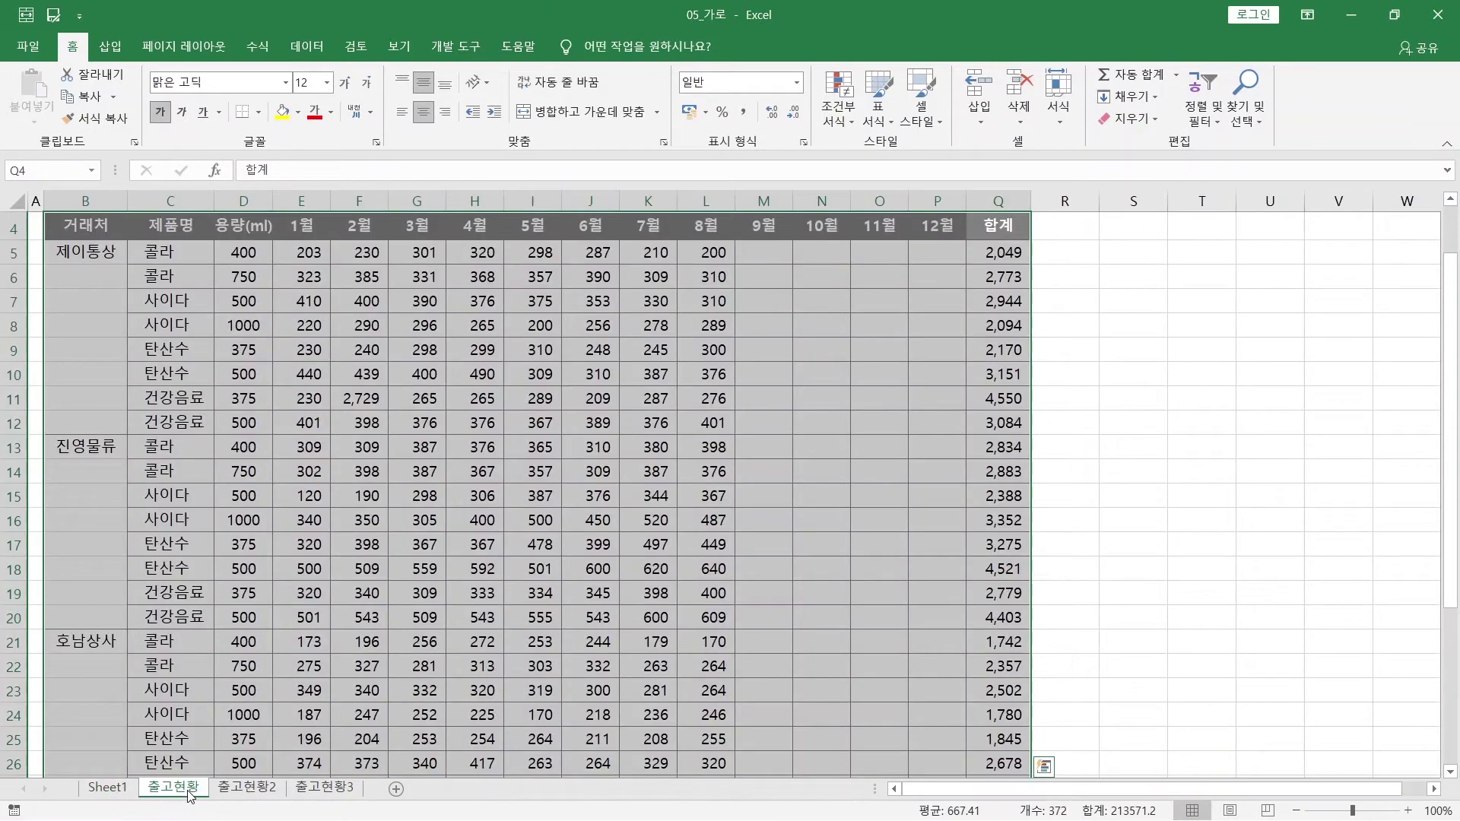
scroll(183, 664, up, 1)
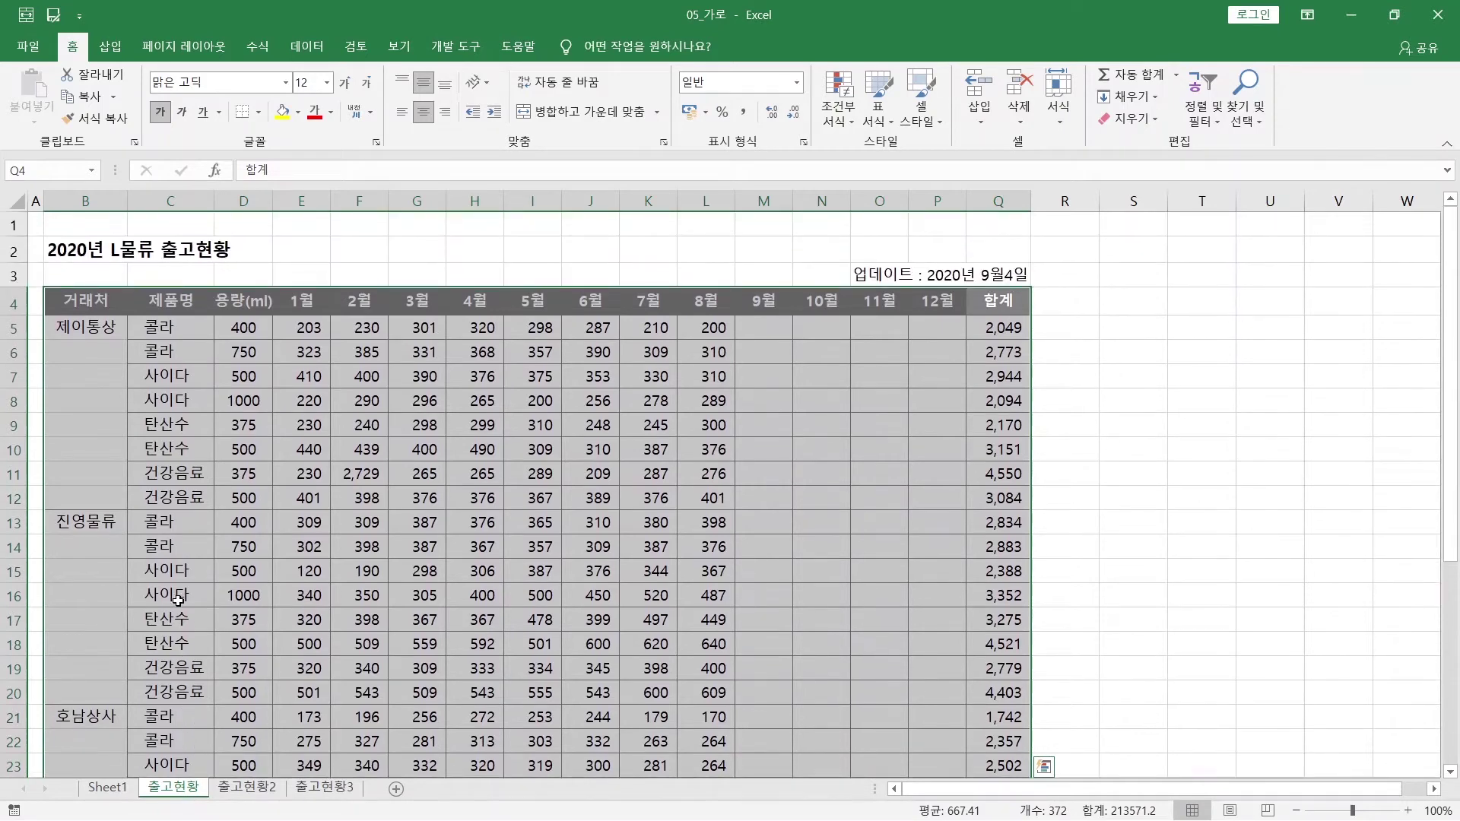
drag(81, 355, 95, 495)
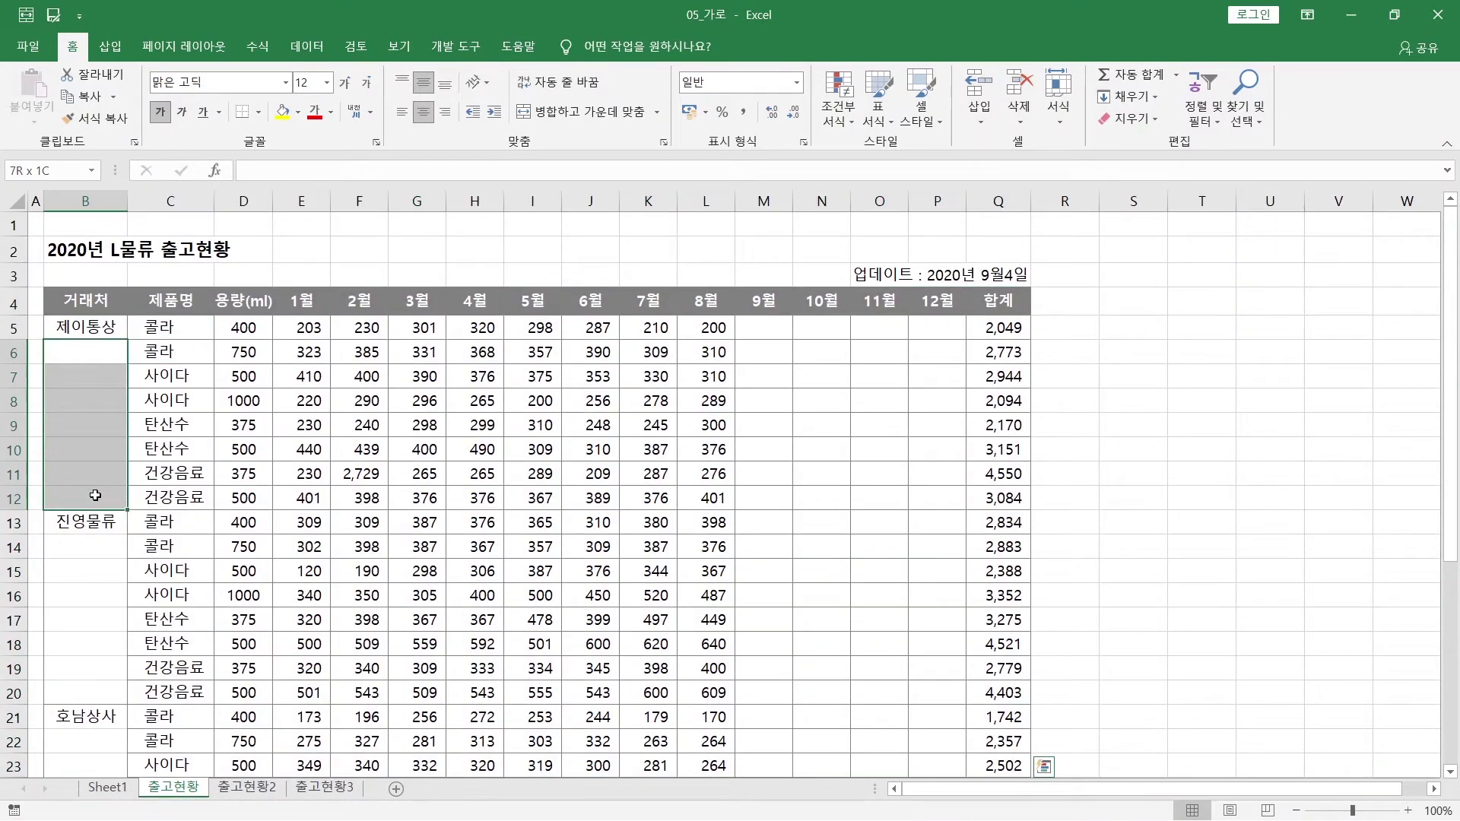
- Examine the blank 거래처 cells below 진영물류 and 호남상사 on the 출고현황 sheet
drag(99, 546, 93, 692)
scroll(79, 638, down, 2)
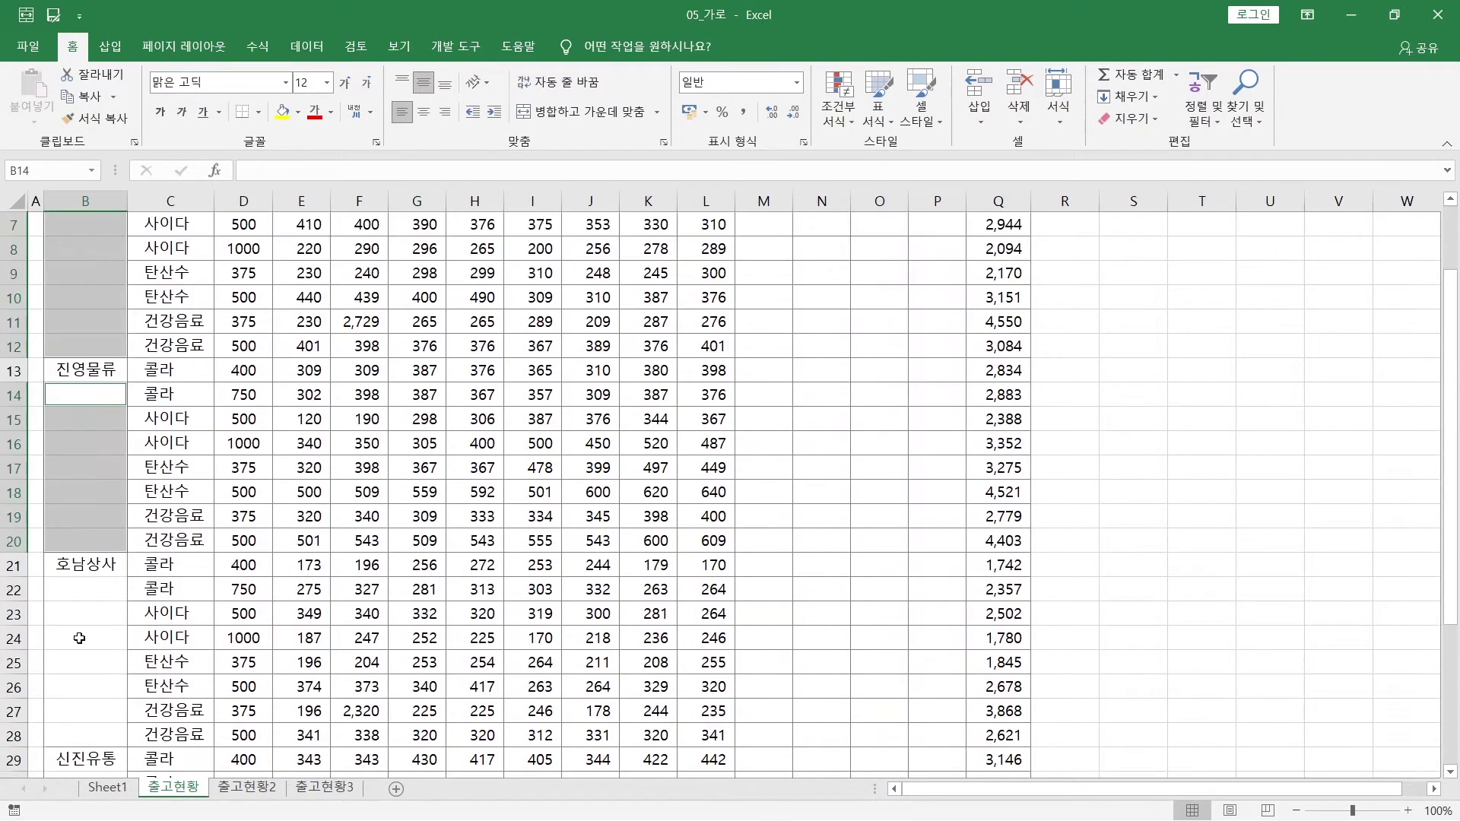
drag(85, 590, 99, 730)
scroll(106, 765, up, 2)
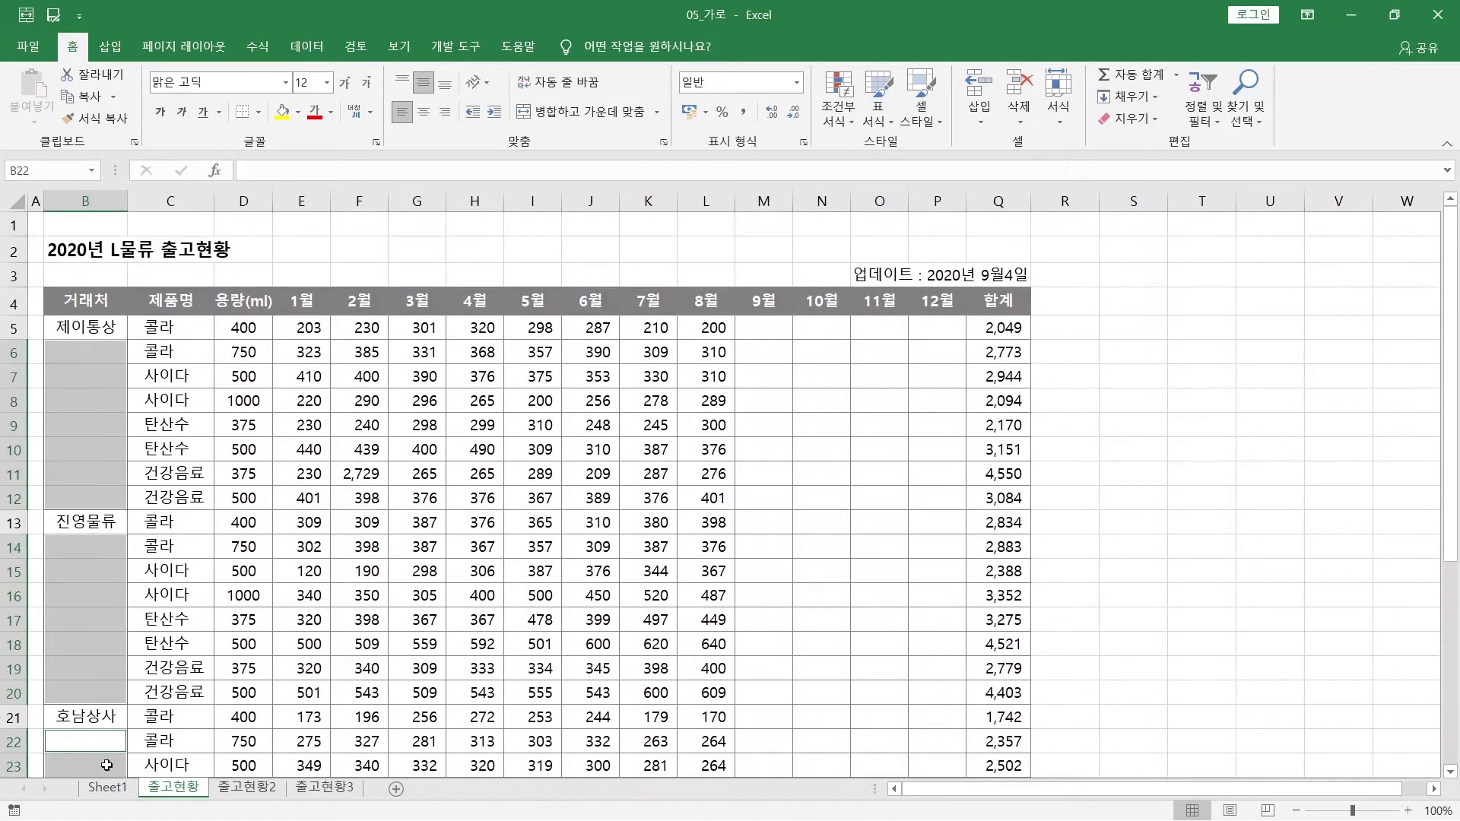
- Return to Sheet1 and examine the pivot table rows for 신진유통, 제이통상 and 진영물류
click(108, 788)
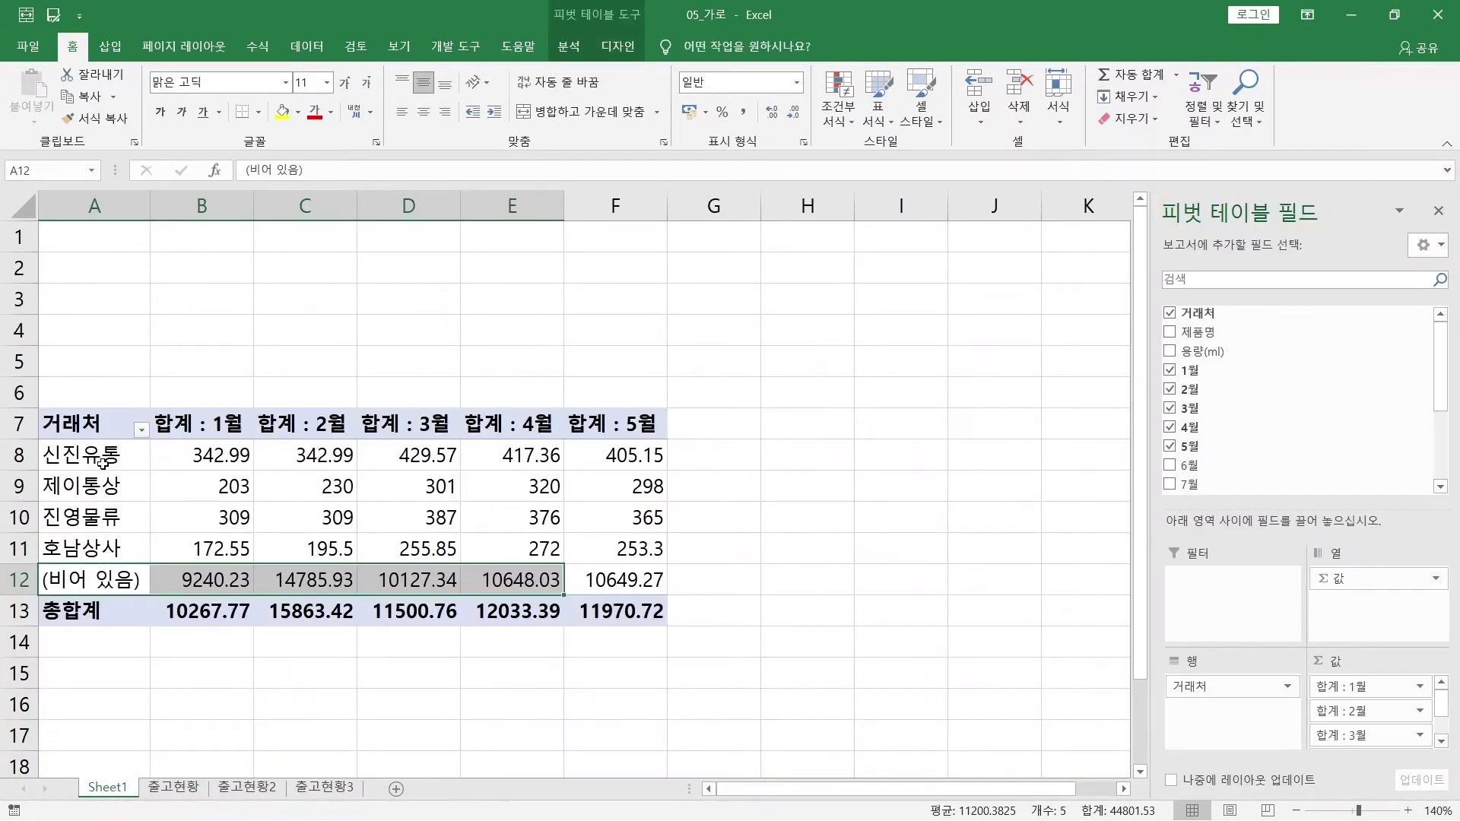
drag(103, 461, 614, 452)
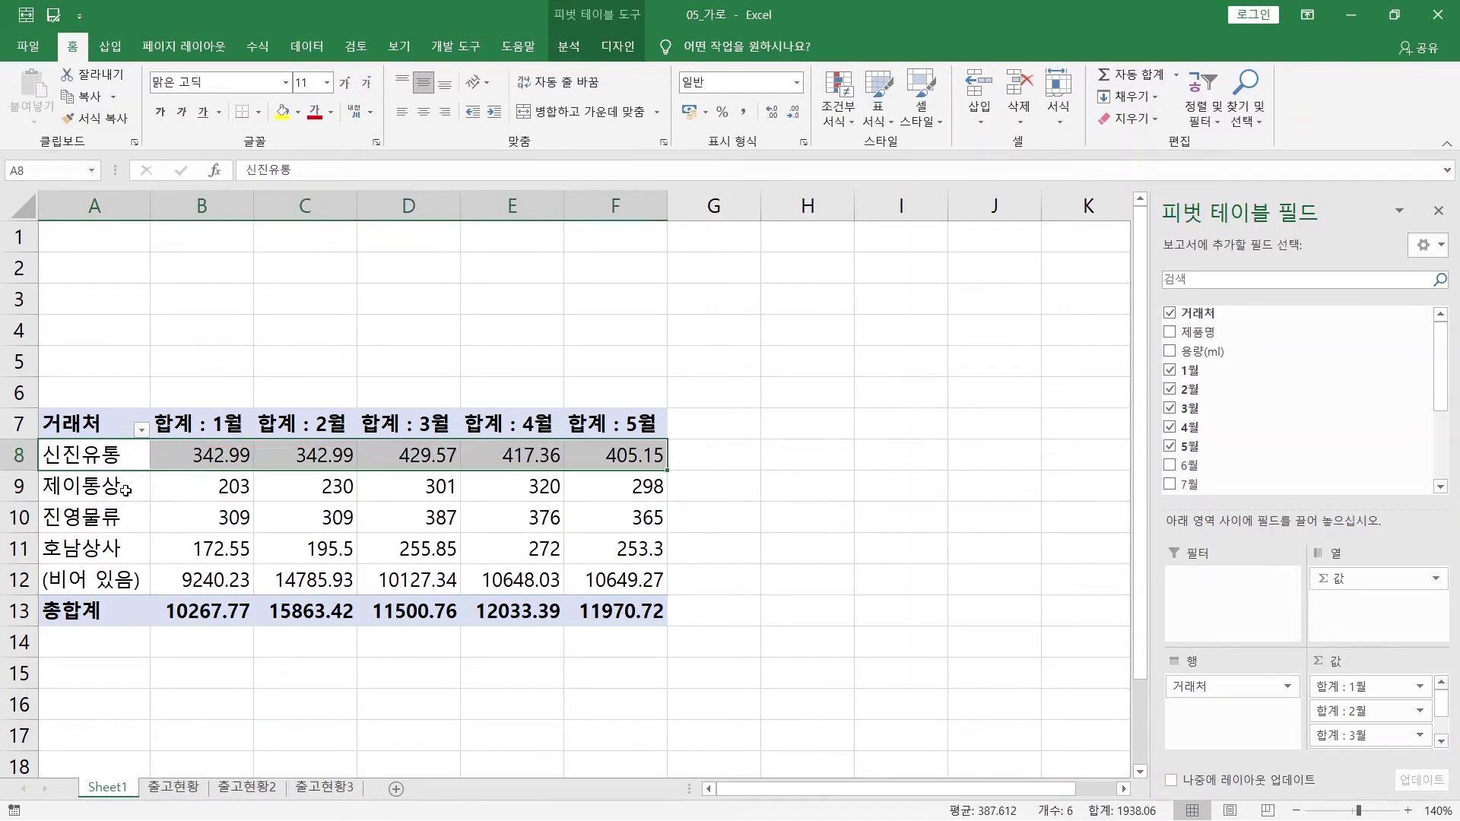
drag(121, 490, 72, 521)
drag(94, 461, 109, 536)
- Compare the pivot rows with the first records of 제이통상, 진영물류 and 호남상사 on the 출고현황 sheet
click(196, 791)
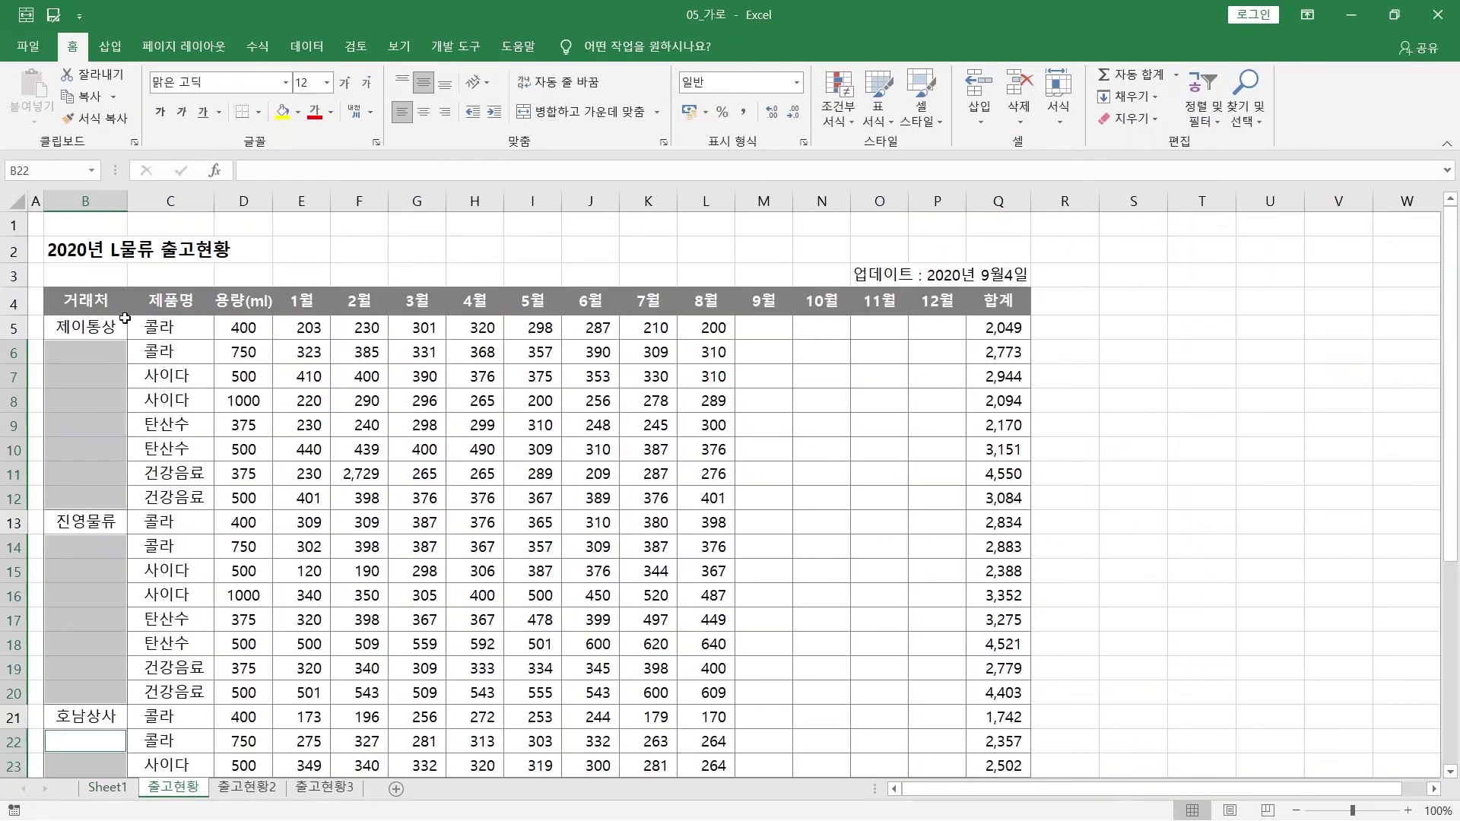
click(92, 327)
drag(92, 327, 942, 334)
drag(95, 530, 768, 524)
drag(105, 716, 781, 712)
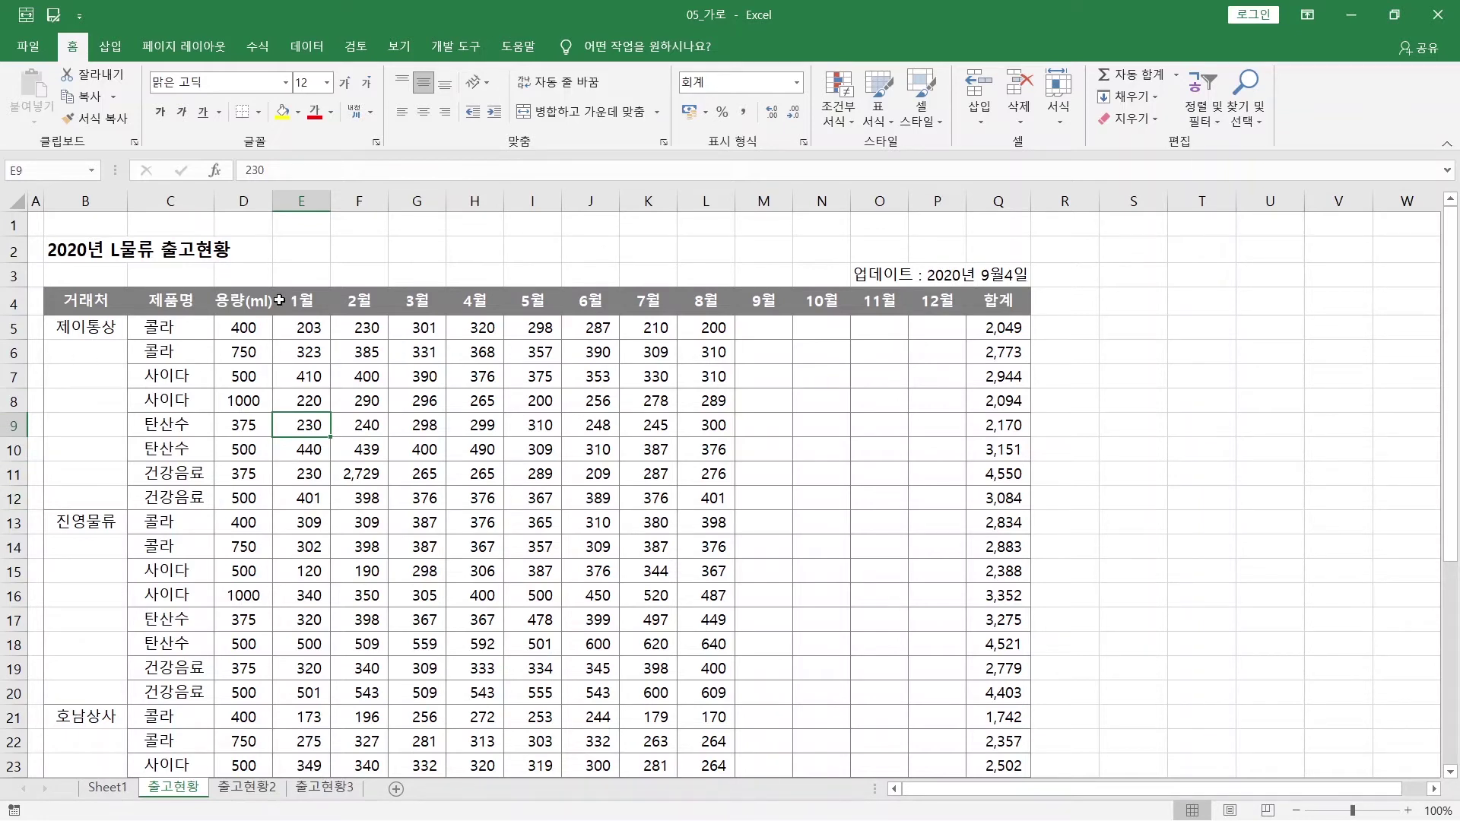
- Examine the horizontal month headers 1월 to 12월 and the 거래처 cells B6:B12 and B14:B20
drag(302, 300, 946, 298)
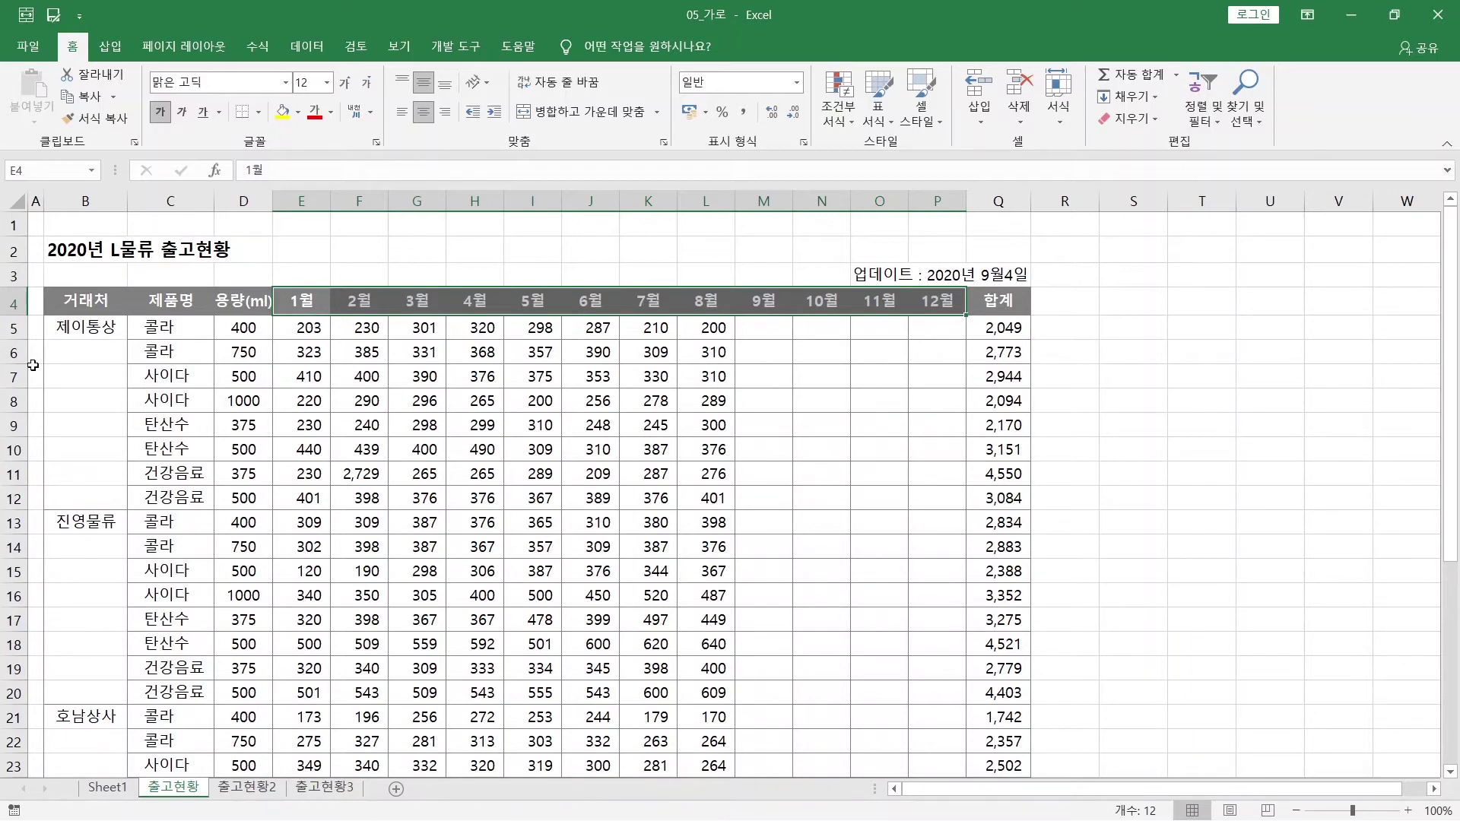
drag(79, 351, 91, 499)
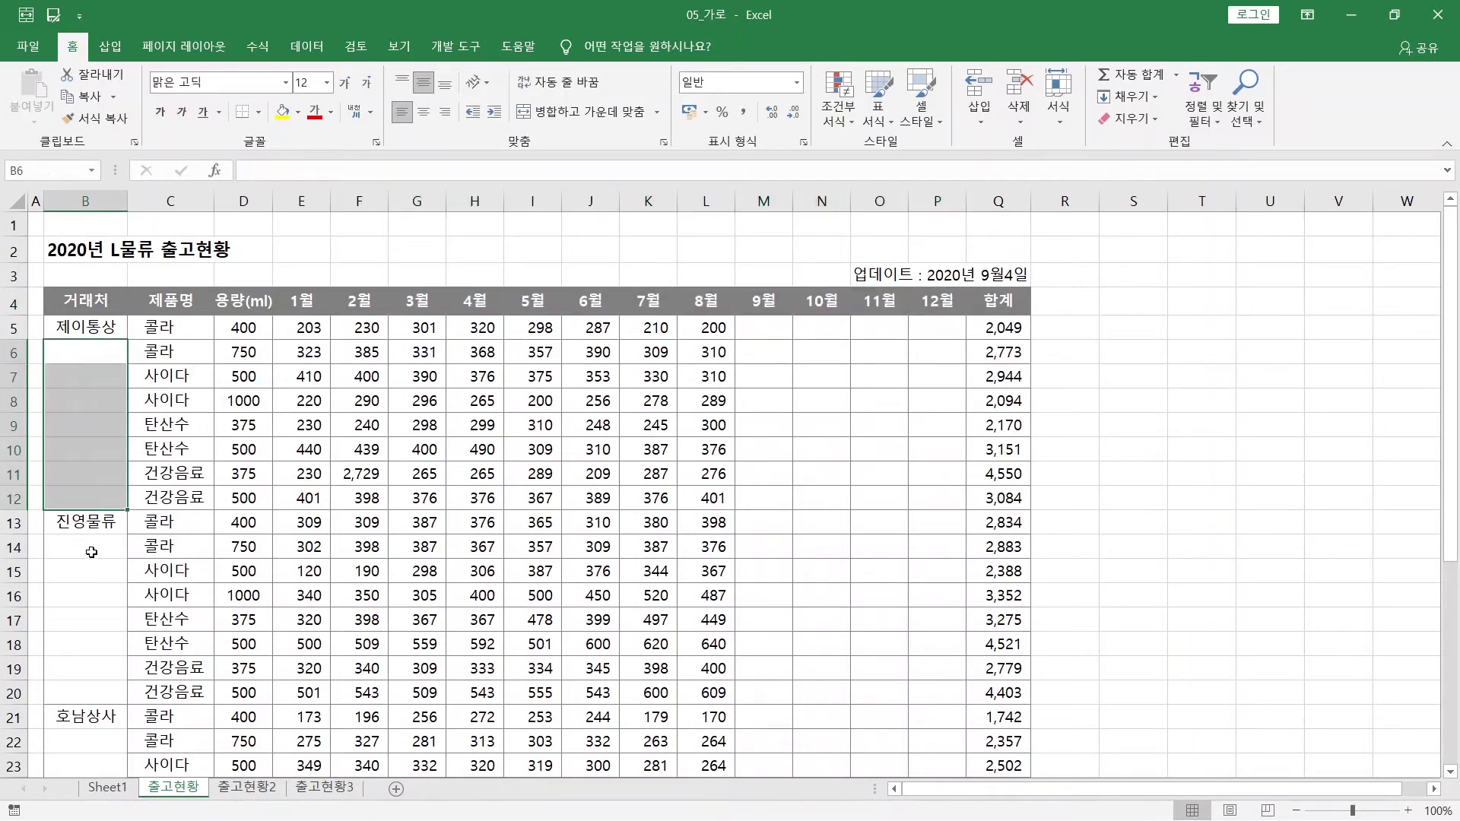
drag(91, 551, 79, 694)
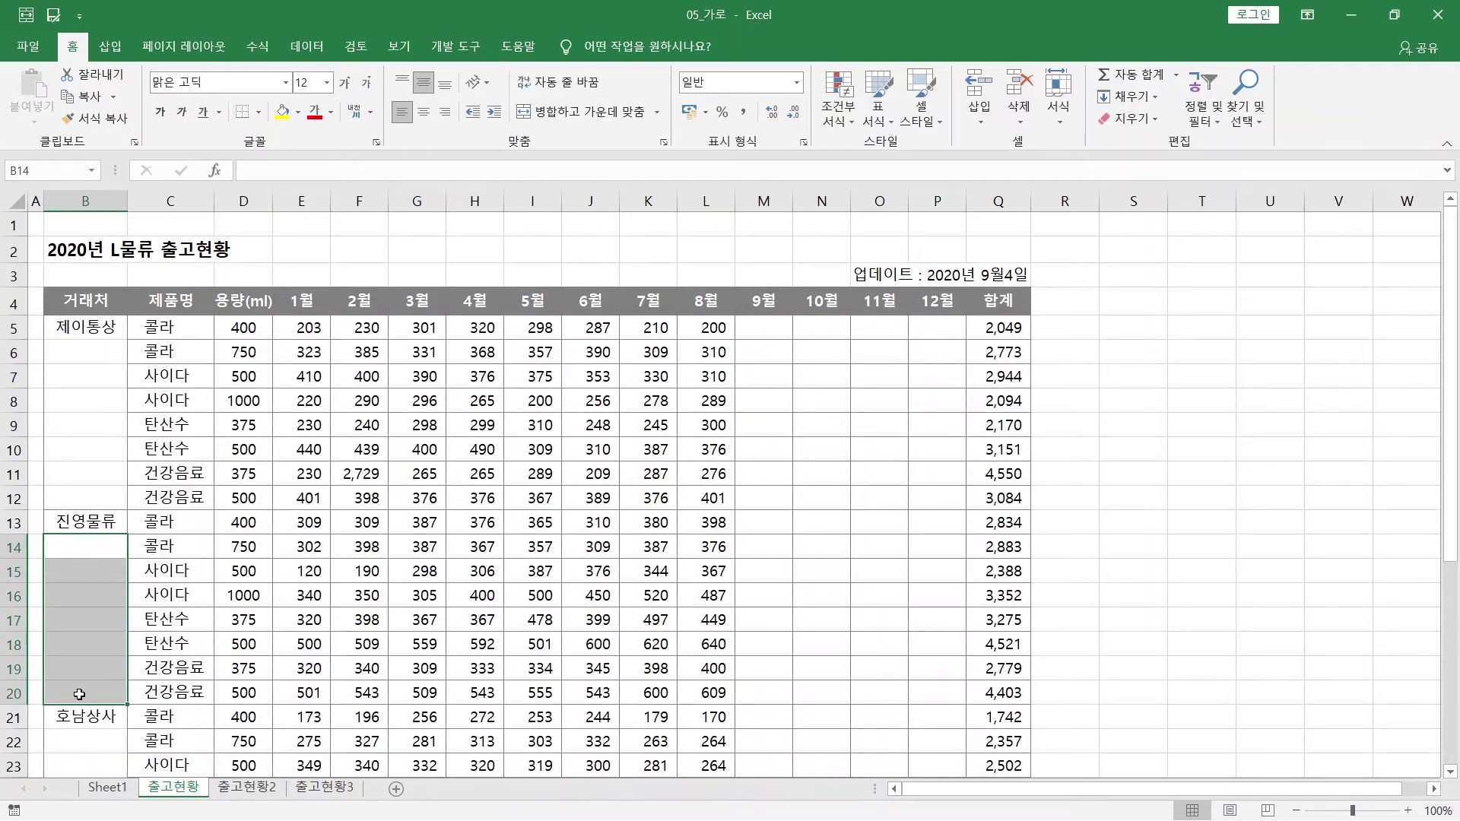
- Open the 출고현황2 sheet and examine the repeated customer names in its 거래처 column
click(271, 793)
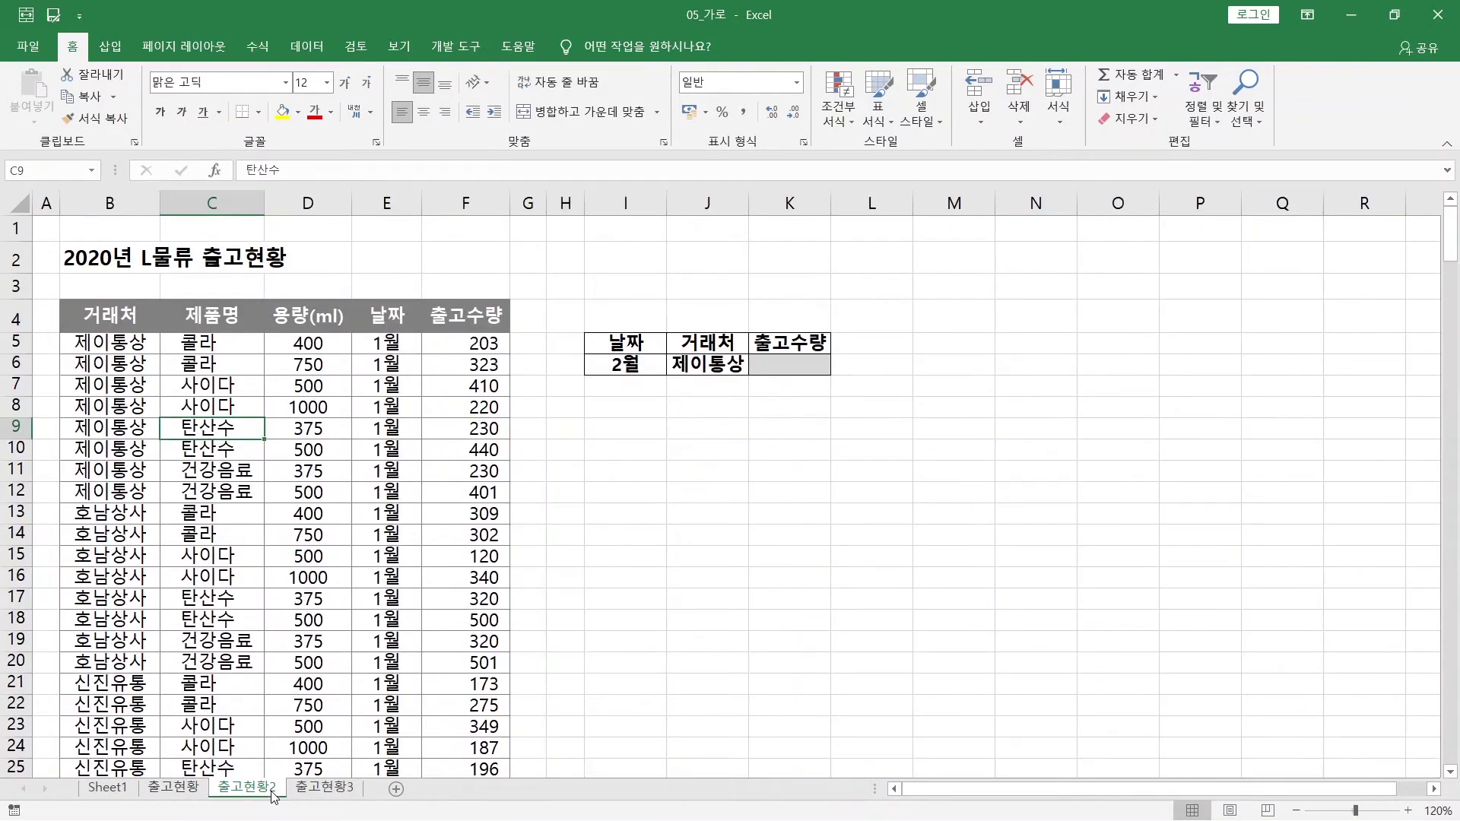
click(243, 384)
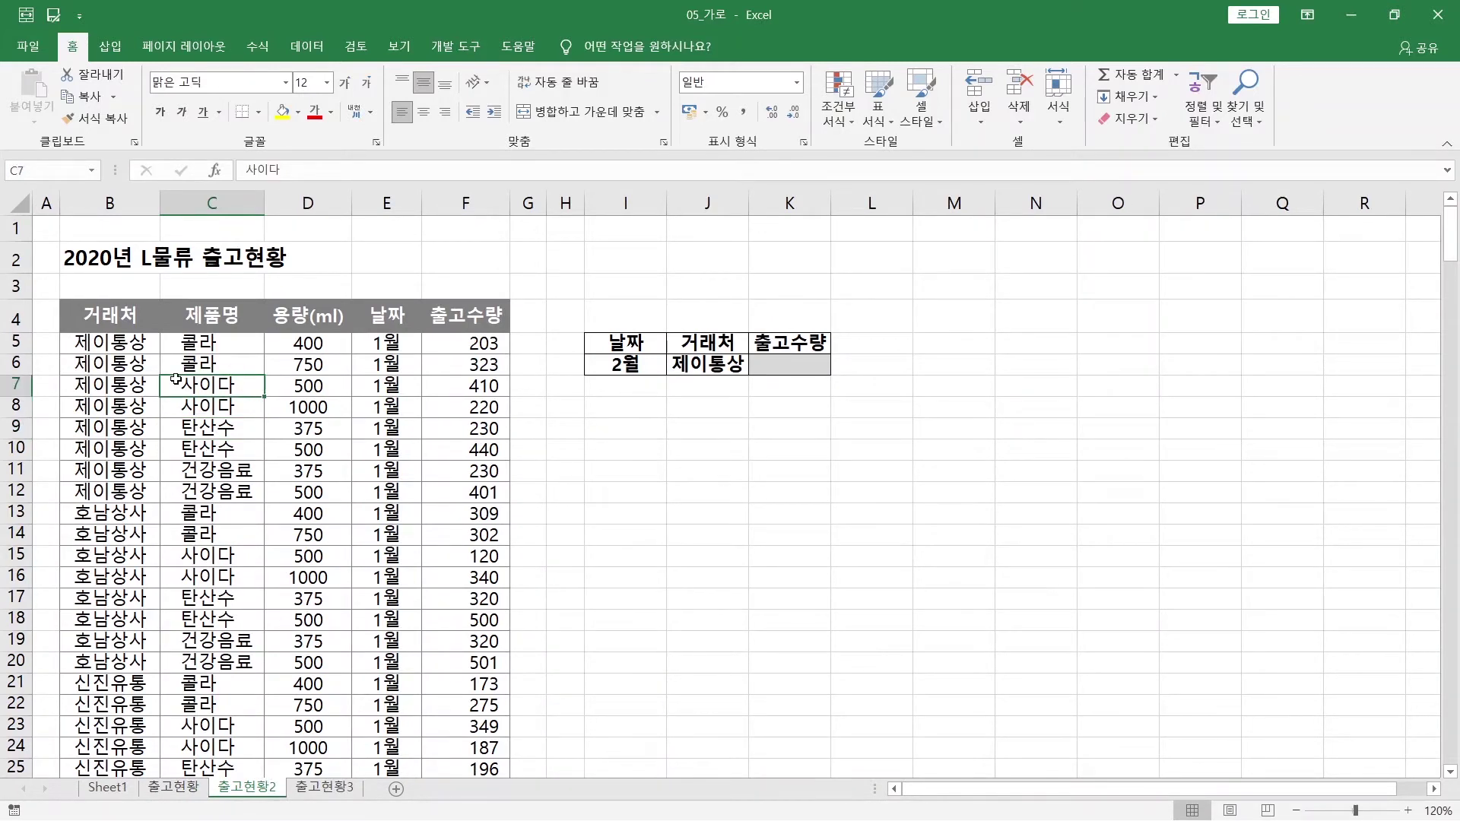
drag(114, 347, 121, 593)
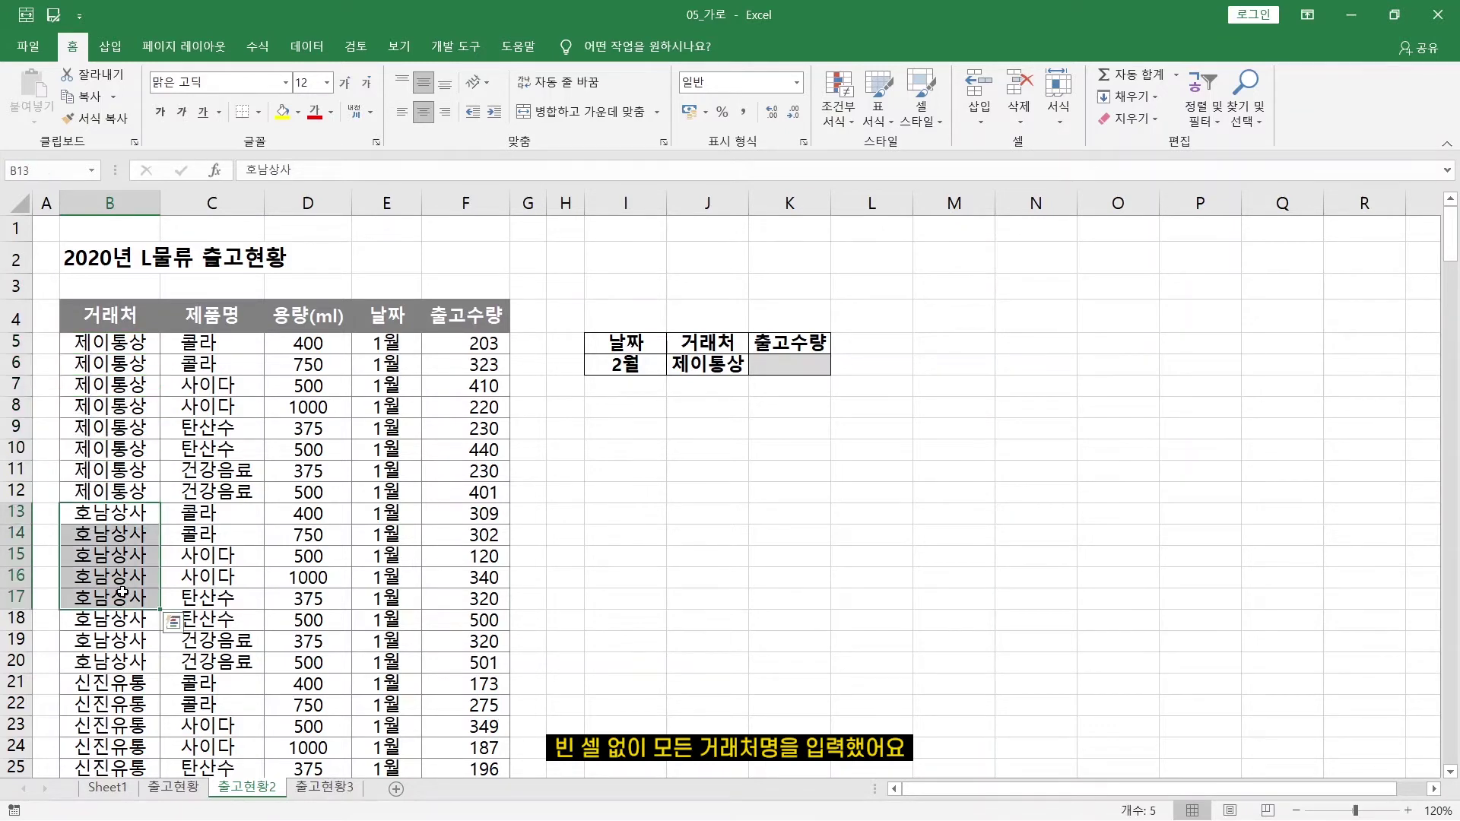
- Examine the 날짜 column of 출고현황2 from its header down through the 1월, 2월 and 3월 records
click(400, 315)
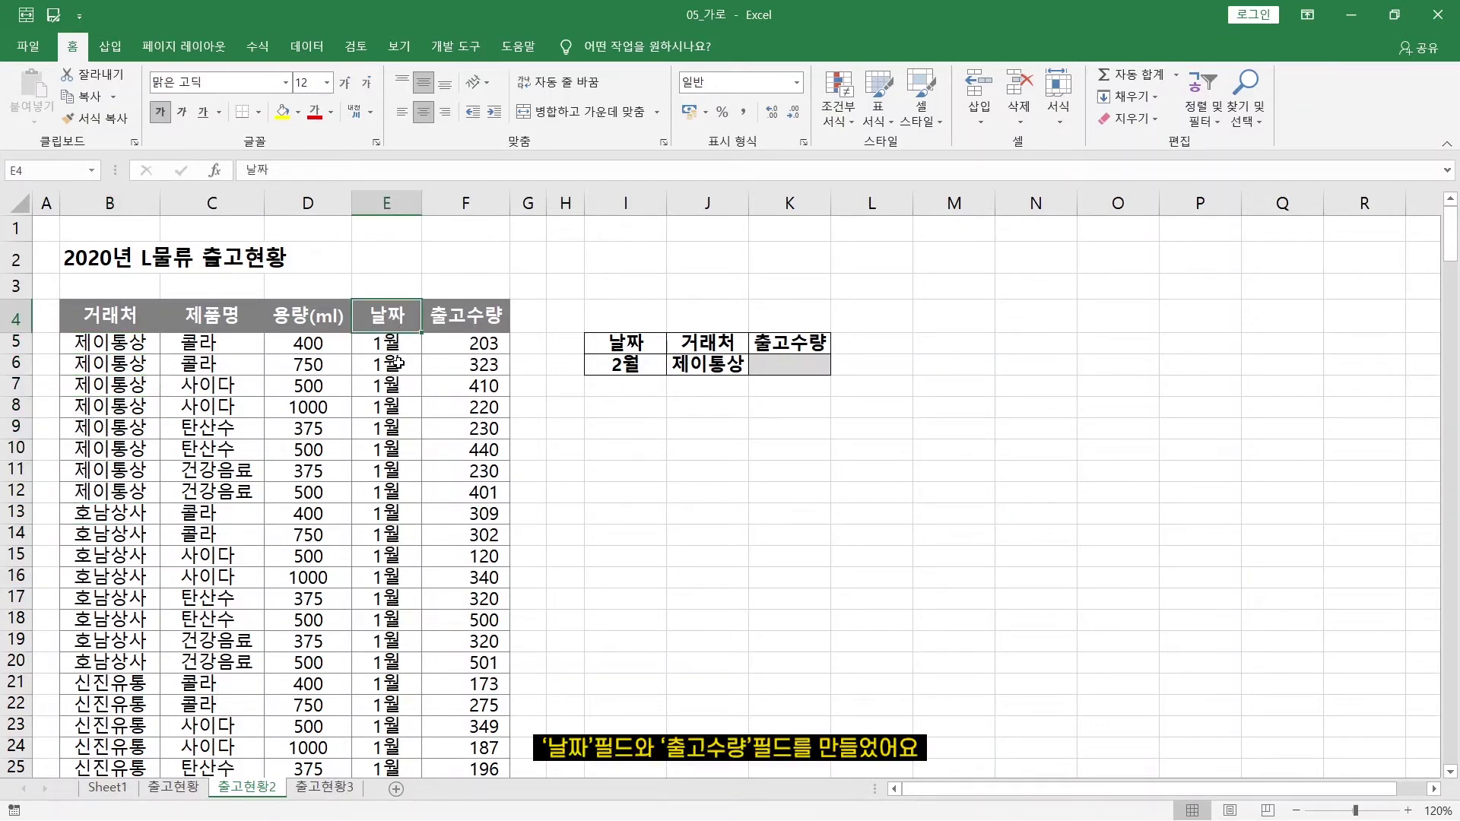
drag(373, 356, 386, 684)
scroll(386, 685, down, 7)
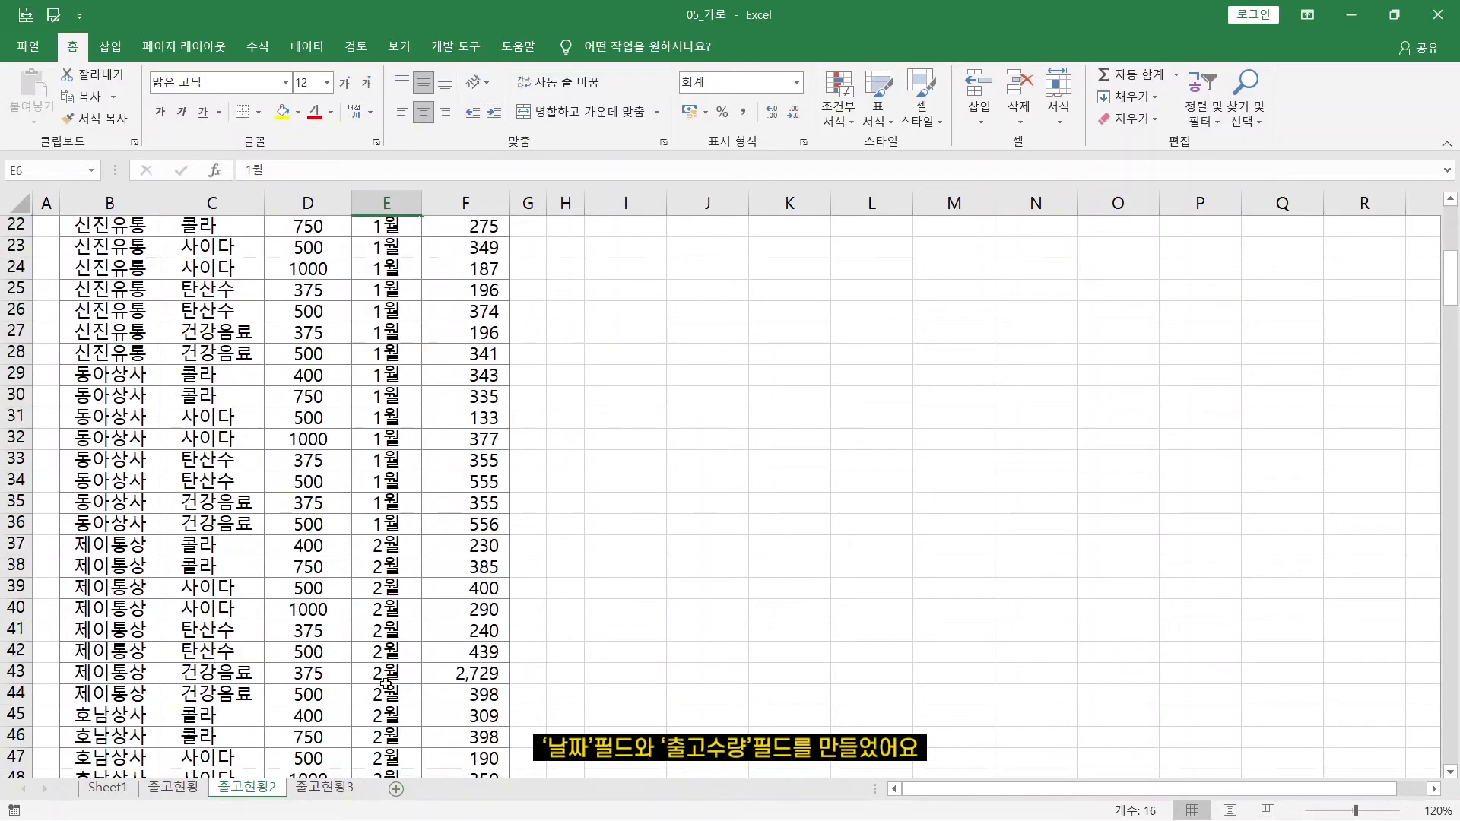
drag(388, 610, 388, 694)
scroll(378, 652, down, 7)
scroll(378, 651, down, 7)
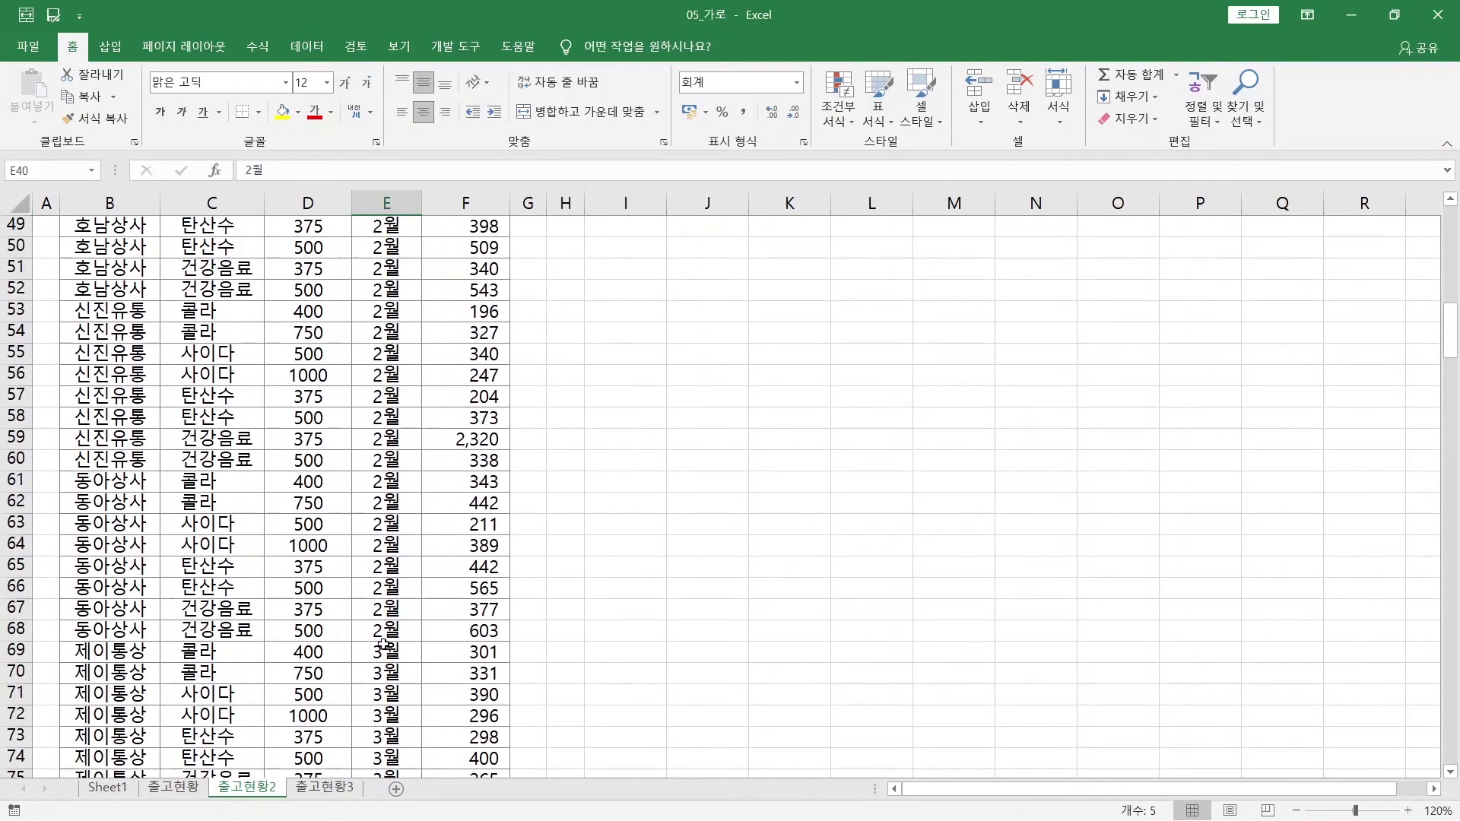
drag(386, 417, 386, 578)
scroll(386, 578, up, 20)
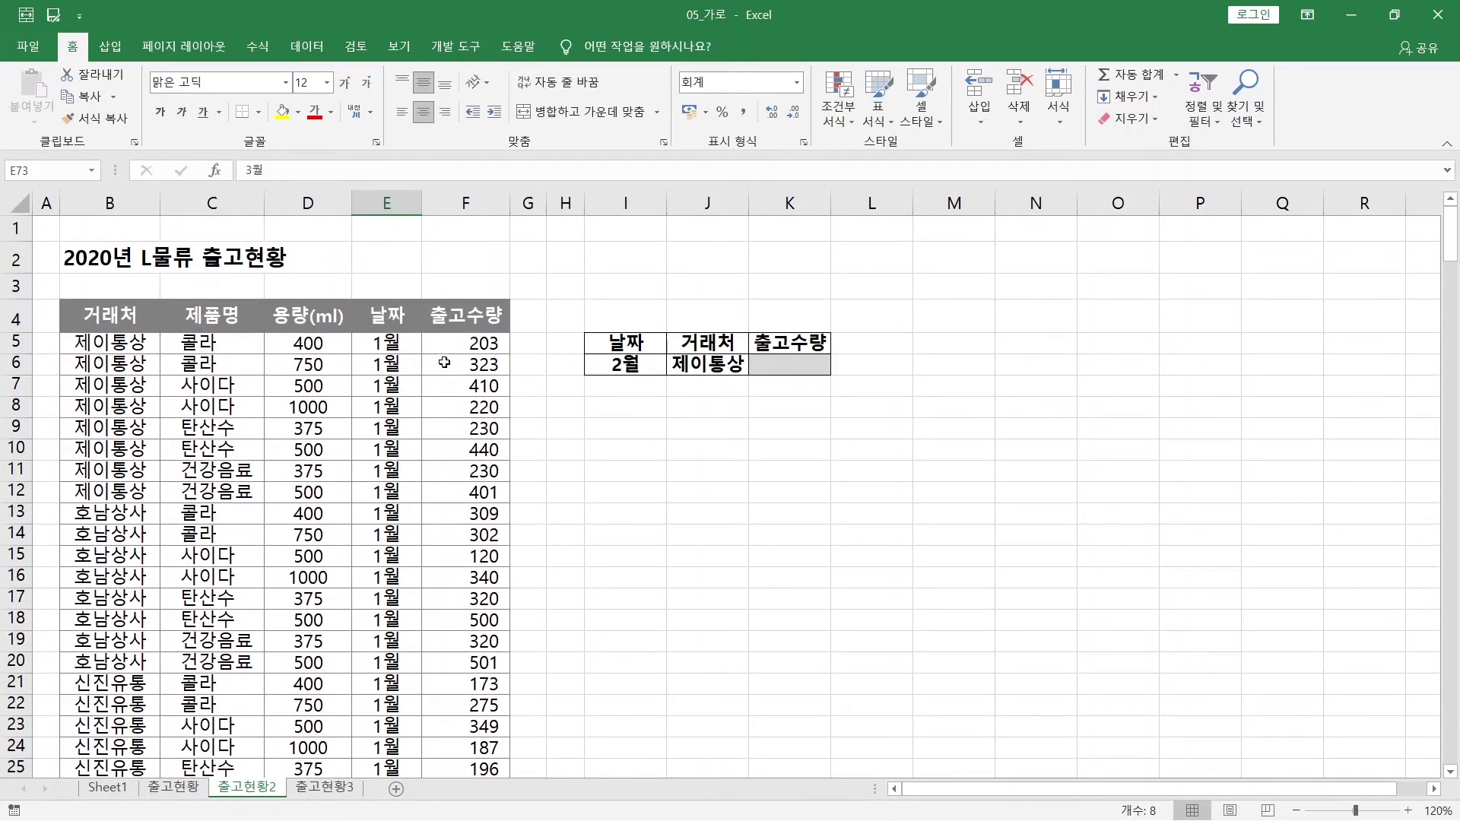
- Examine the 출고수량 header and compare the first 날짜 entries with their shipment quantities
click(463, 314)
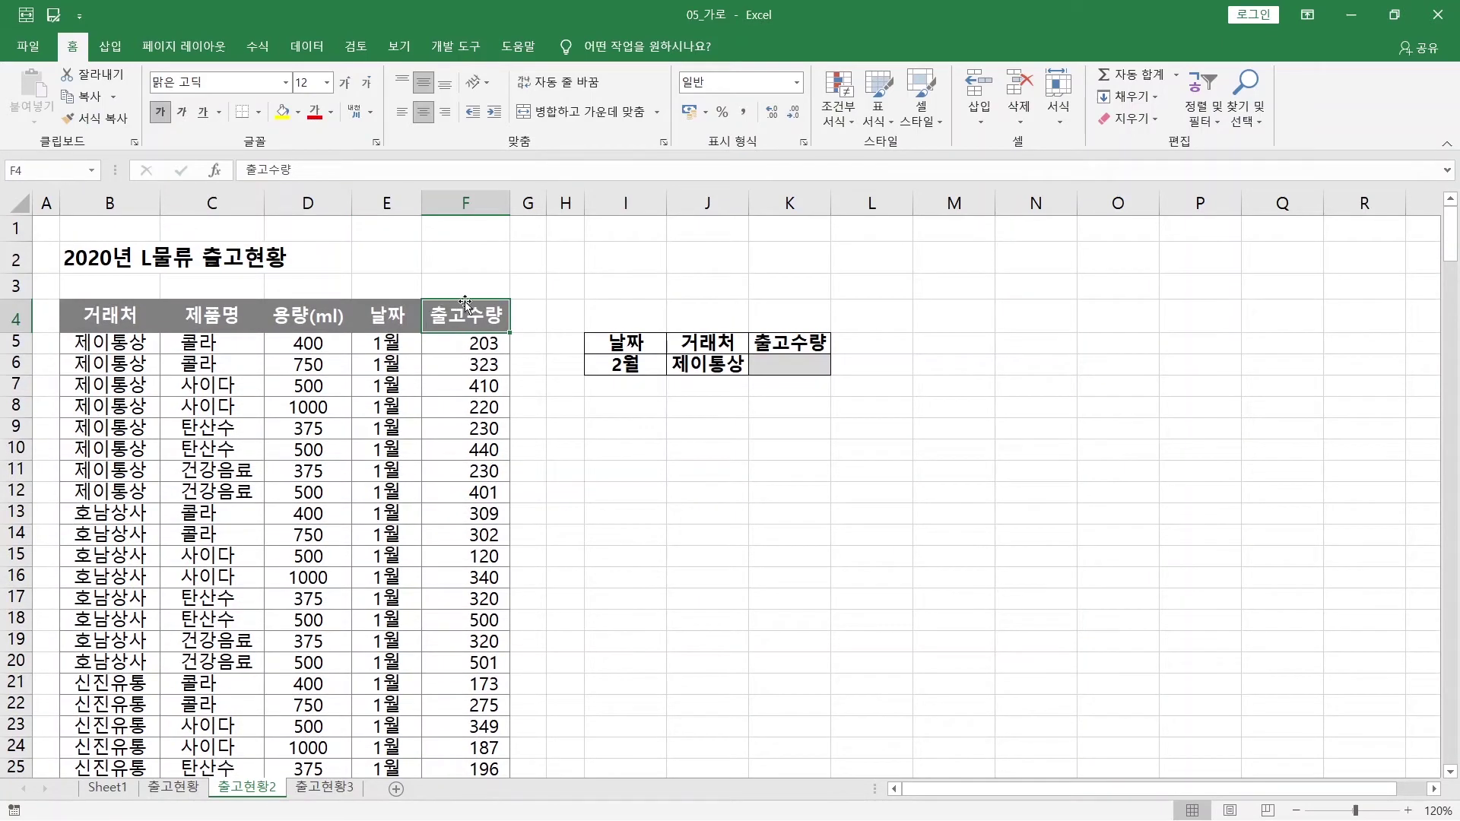
drag(395, 365, 392, 429)
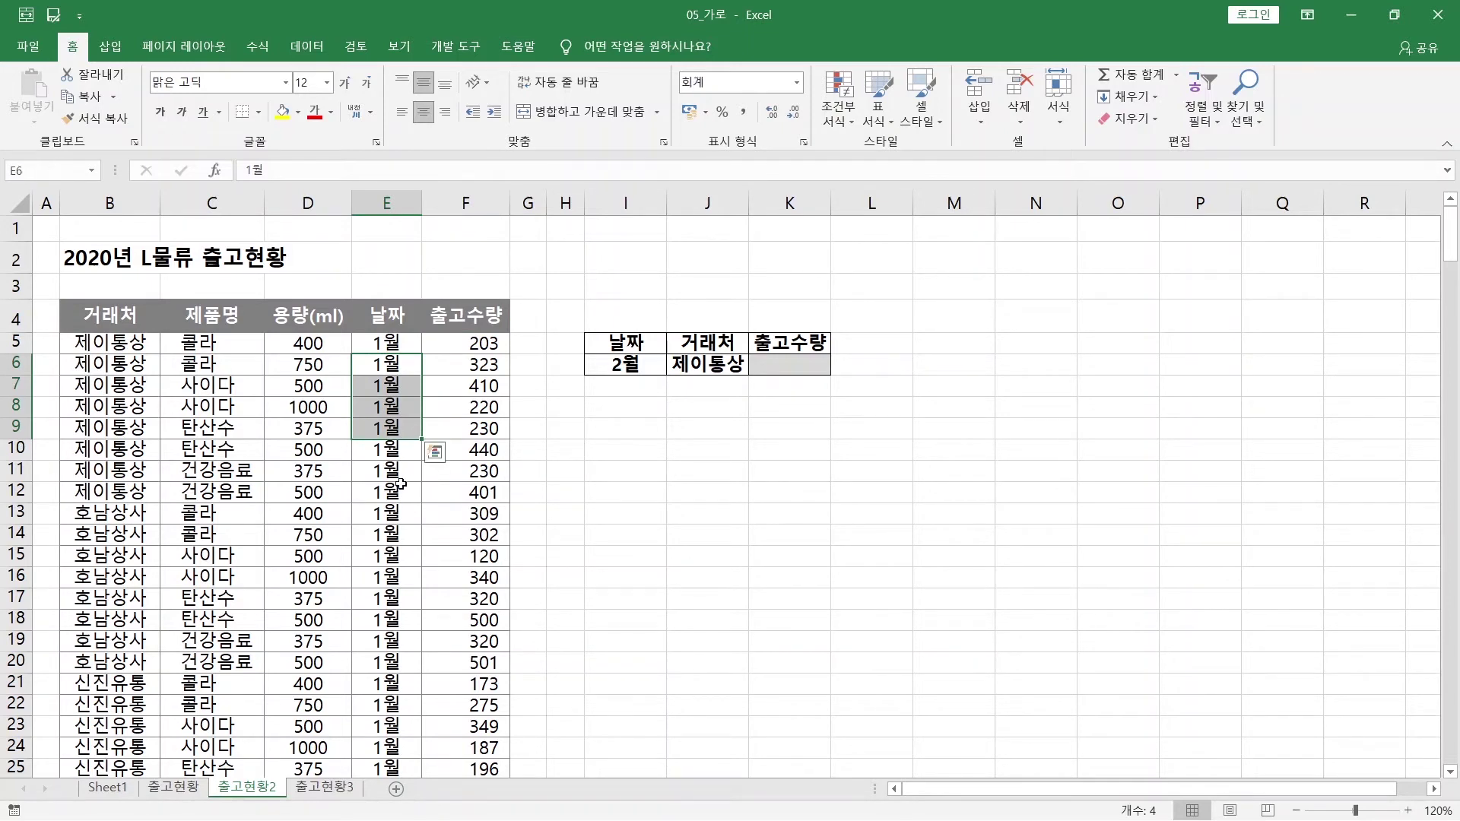
drag(481, 344, 479, 427)
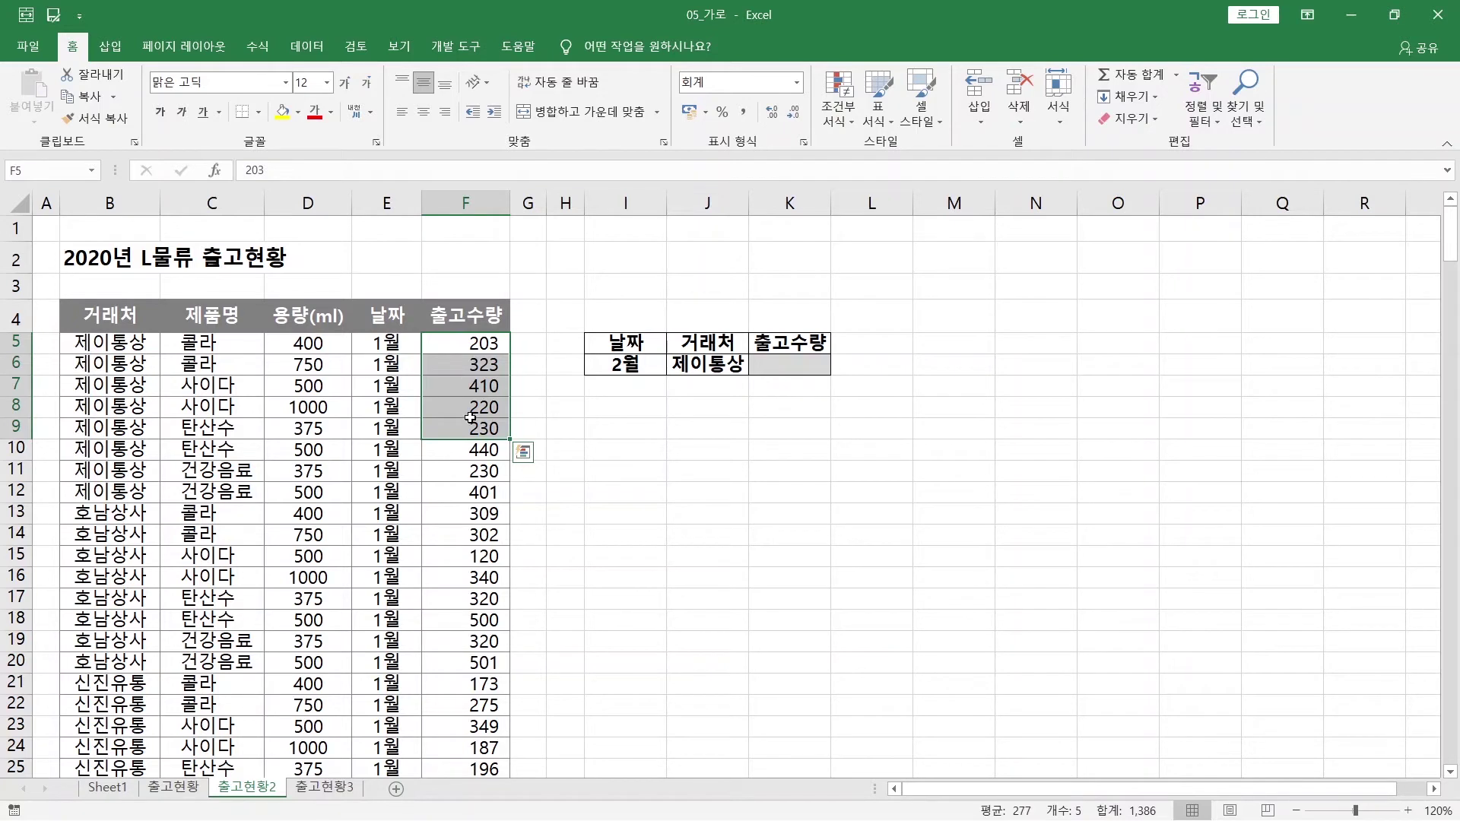
click(470, 417)
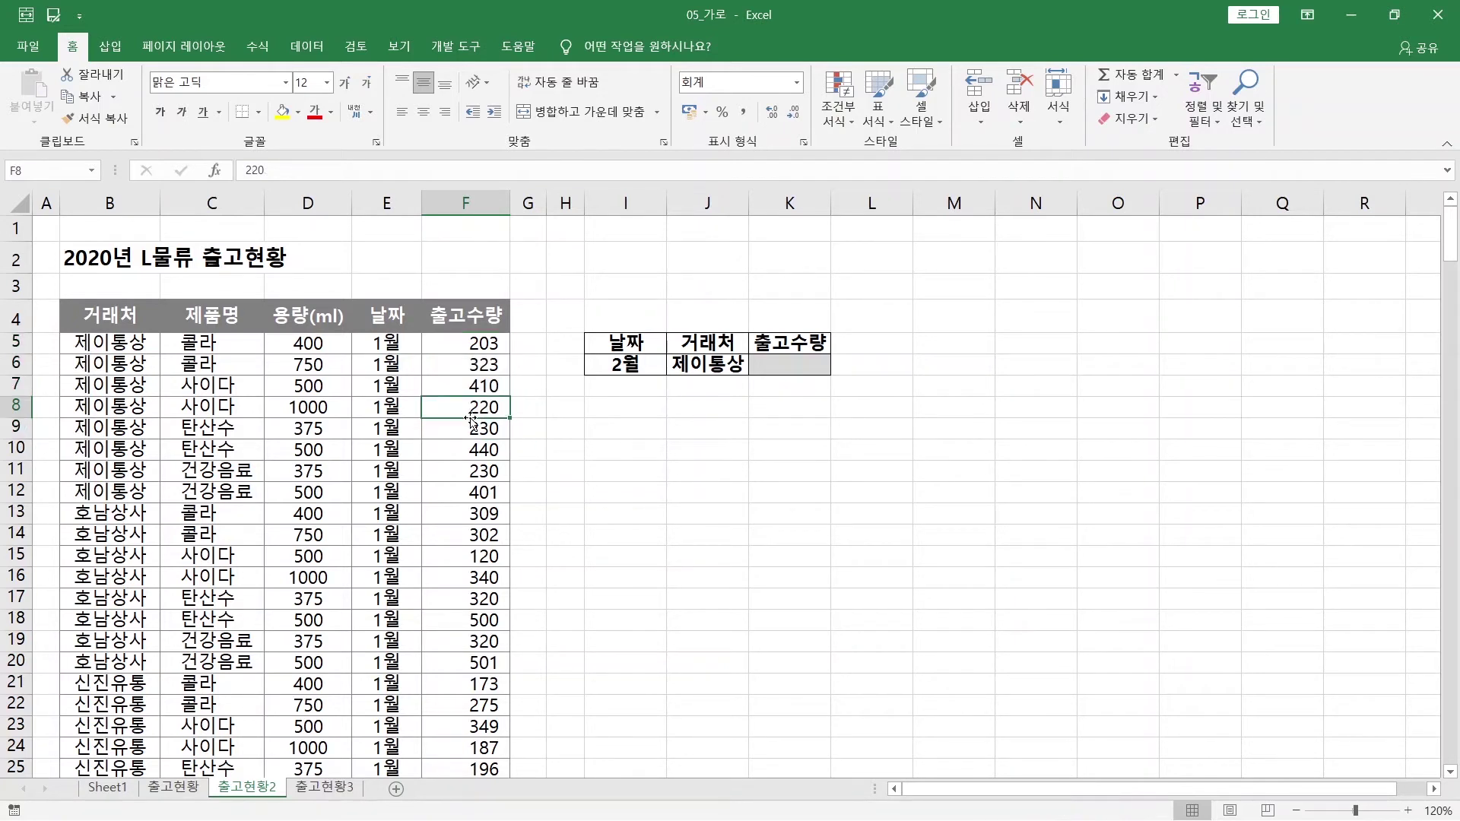
- Create a pivot table on a new worksheet from the 출고현황2 range B4:F260
click(475, 320)
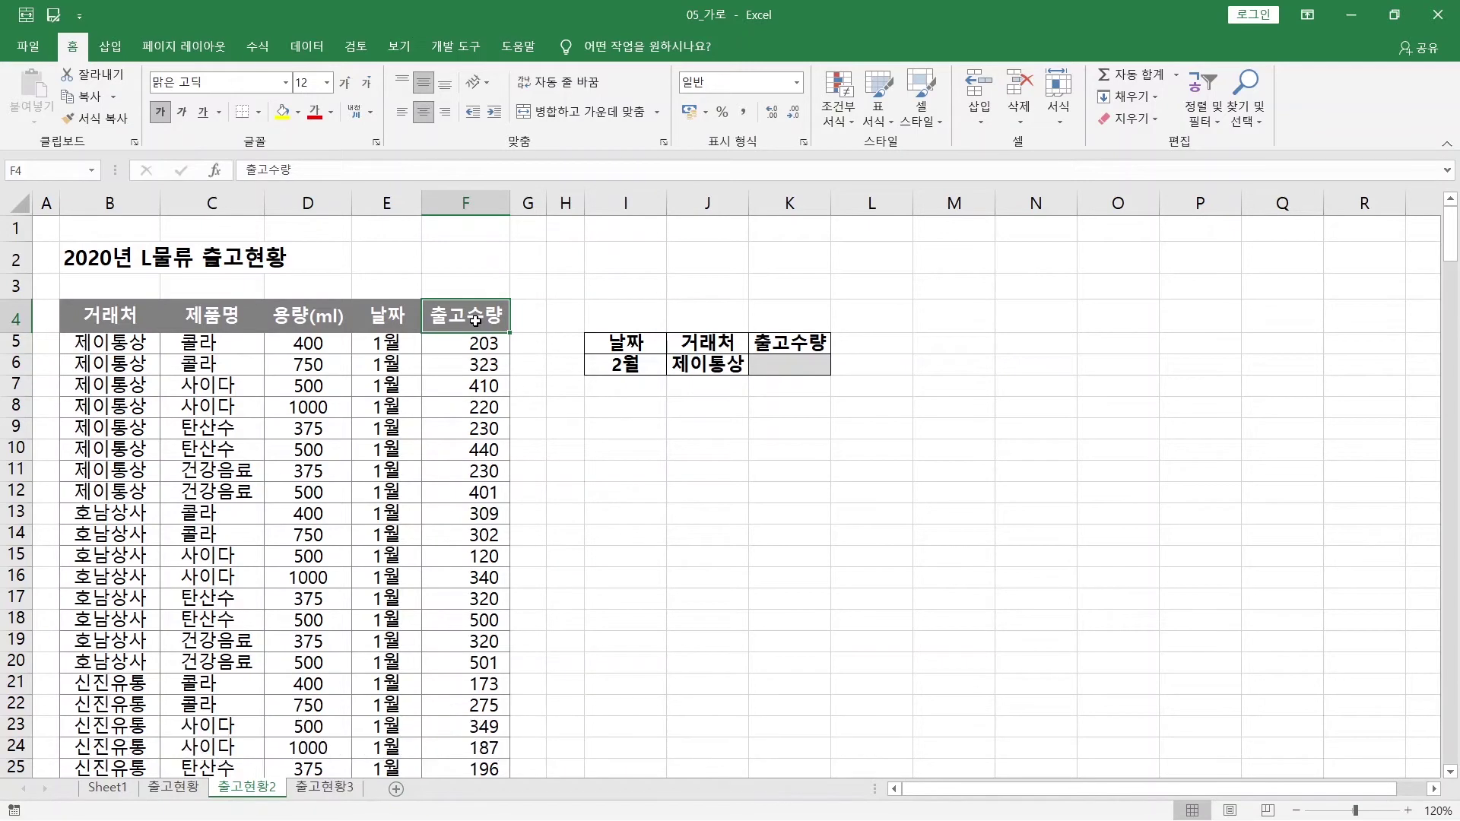
key(ctrl+shift+Left)
key(ctrl+shift+Down)
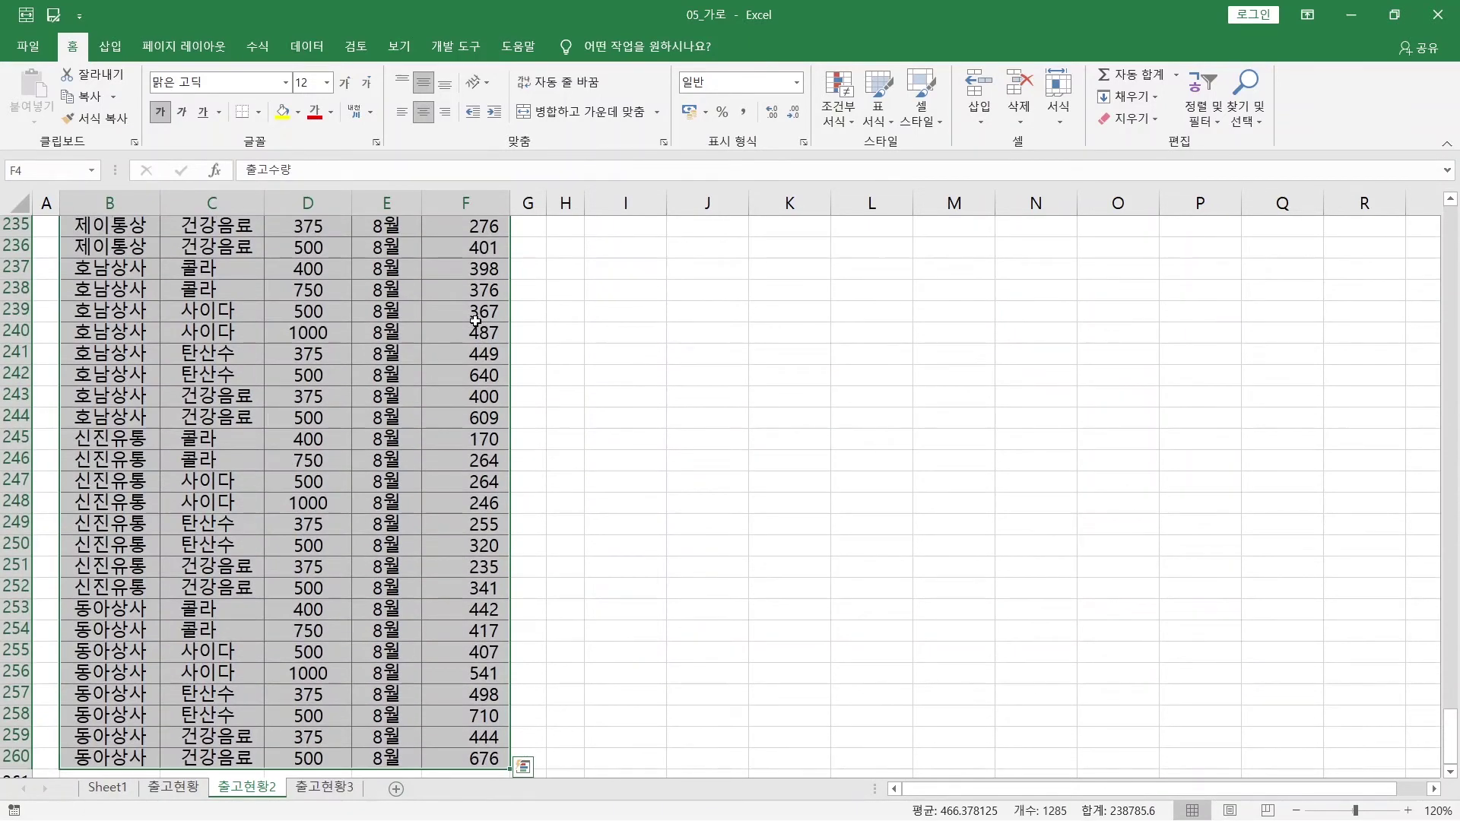
click(110, 47)
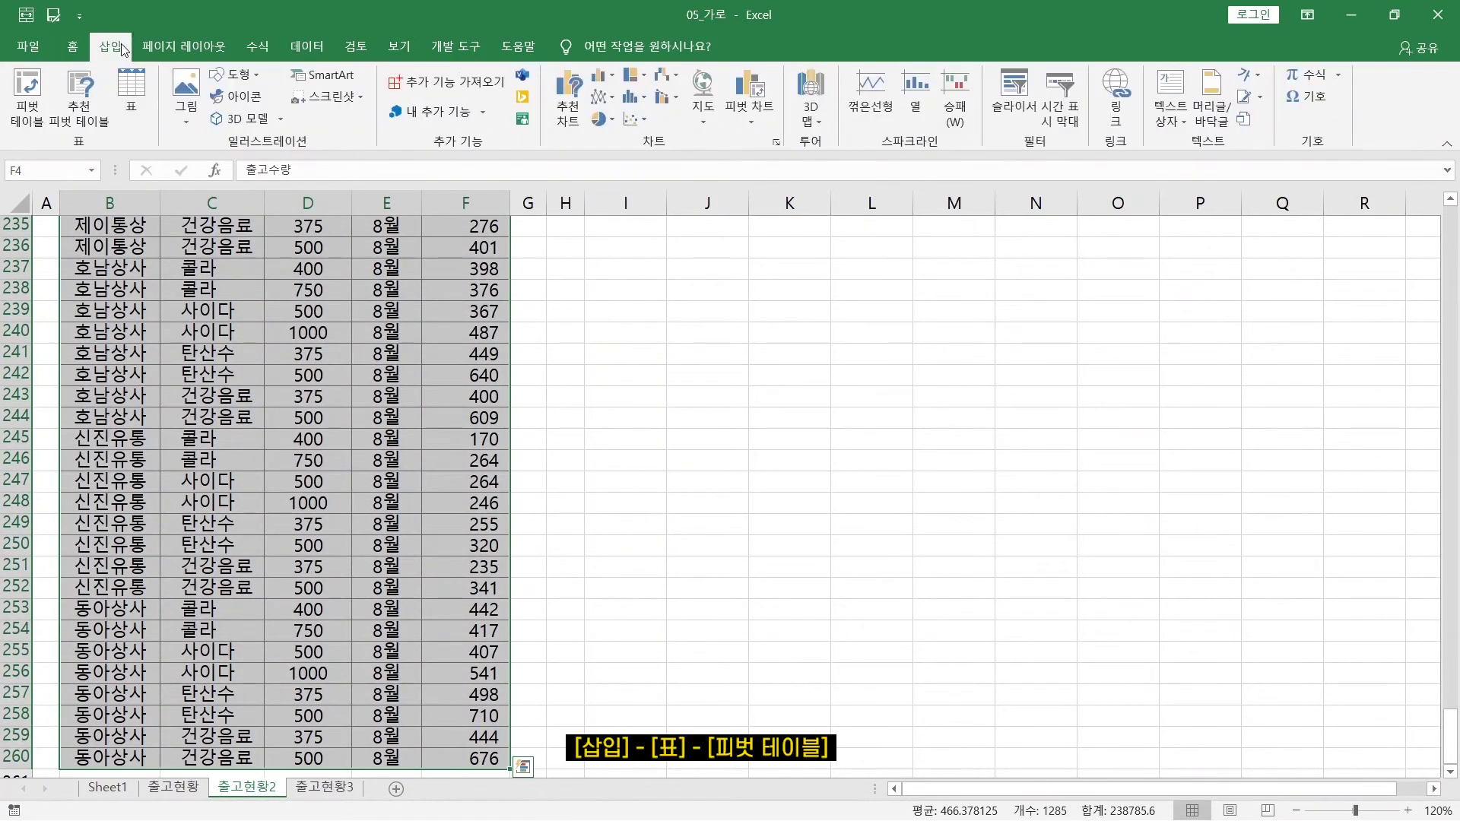
click(27, 114)
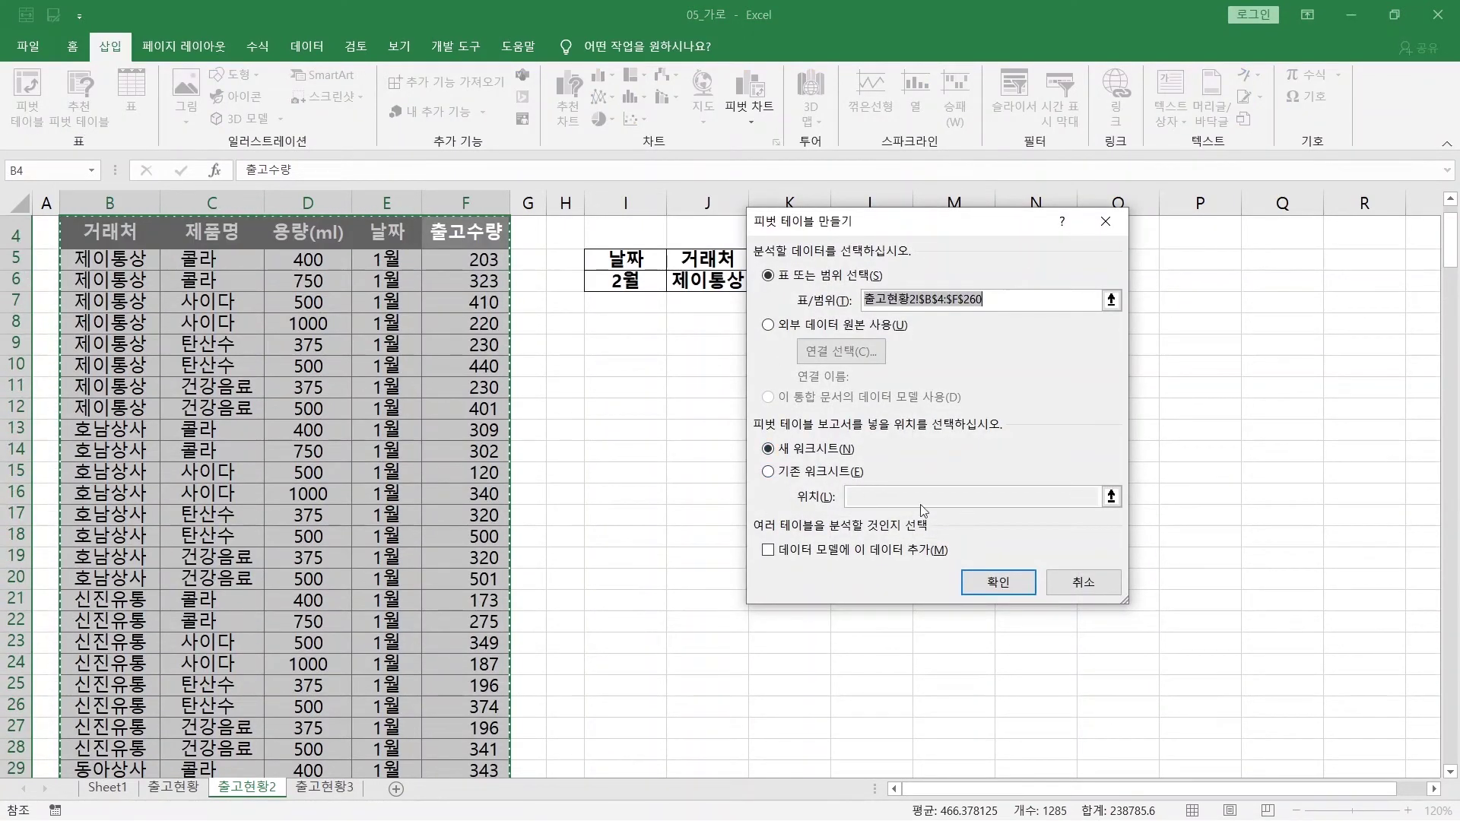
click(998, 582)
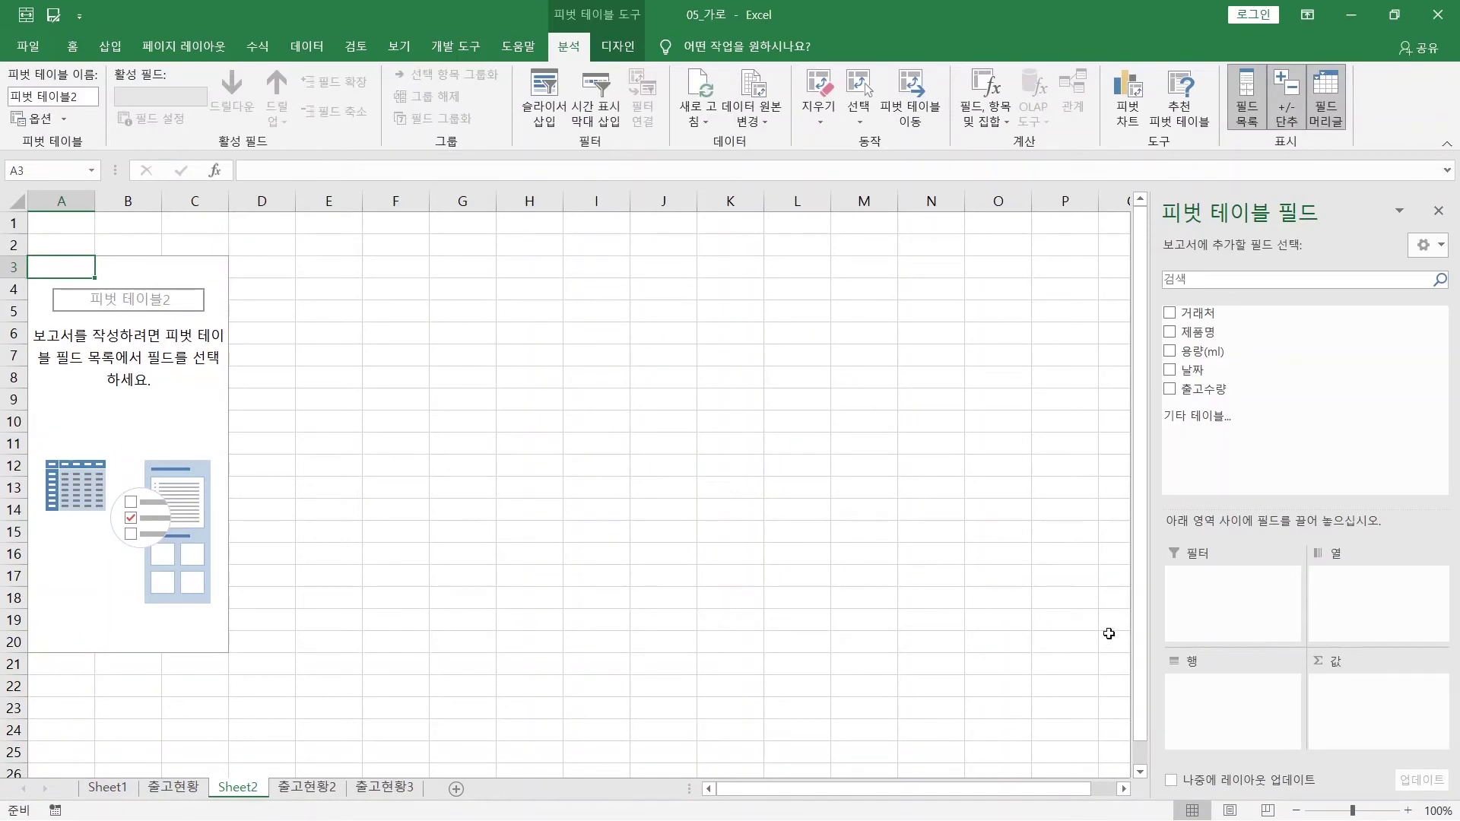
- Lay out the pivot table with 거래처 as rows, 날짜 as columns and 출고수량 as summed values
click(1408, 811)
click(1407, 811)
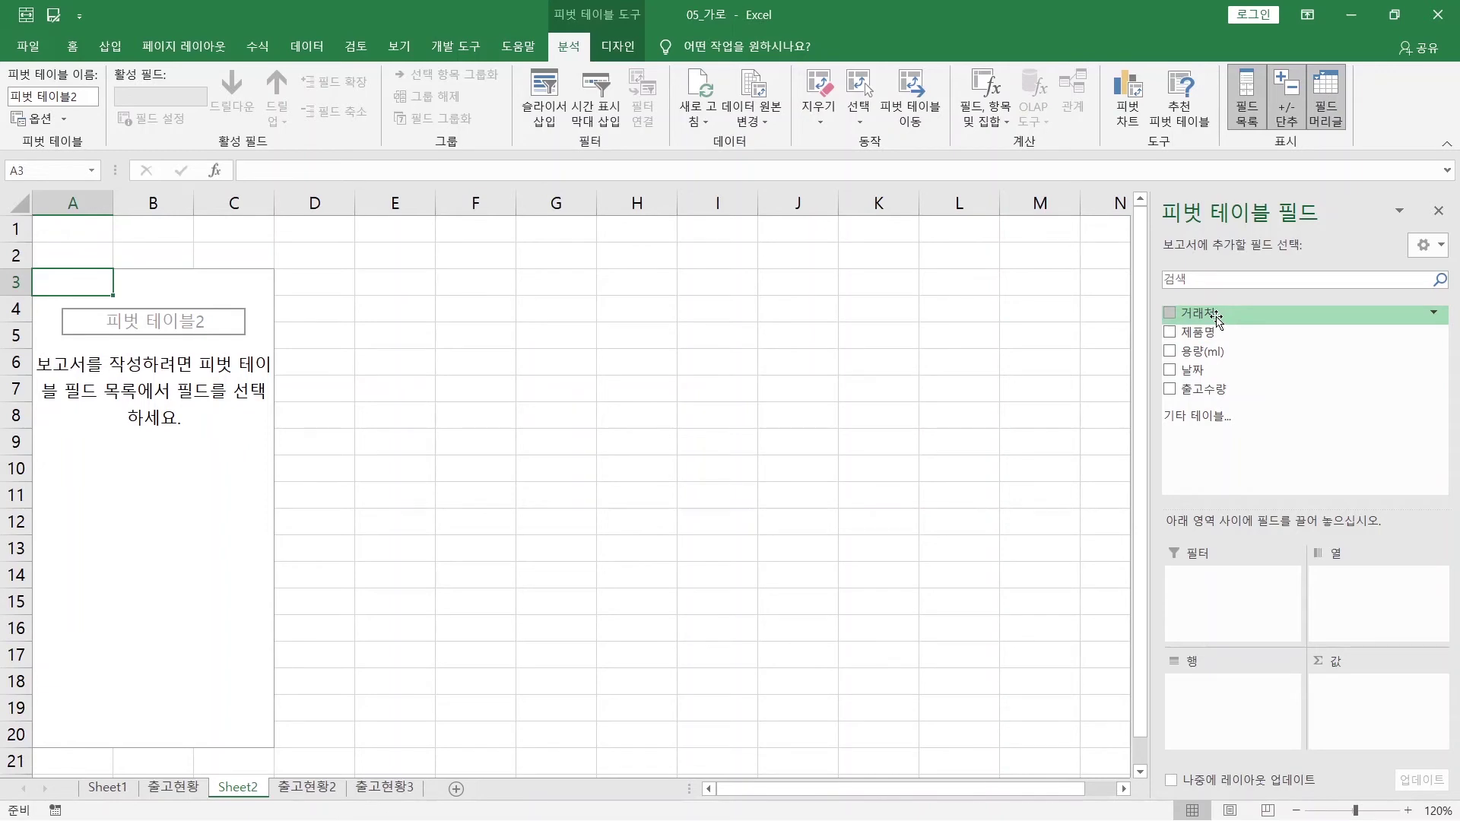
drag(1217, 318, 1223, 707)
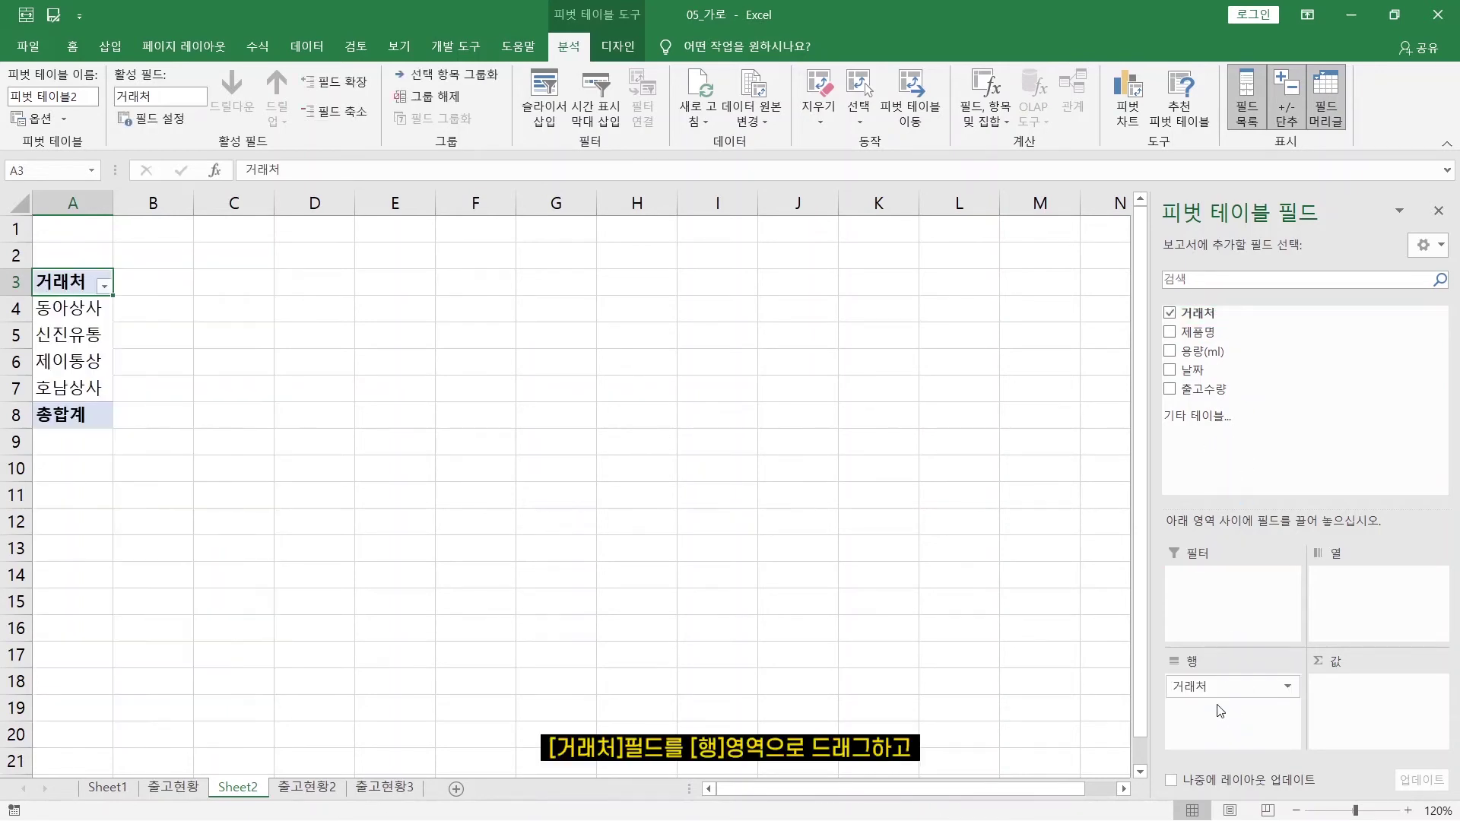
drag(1251, 369, 1364, 598)
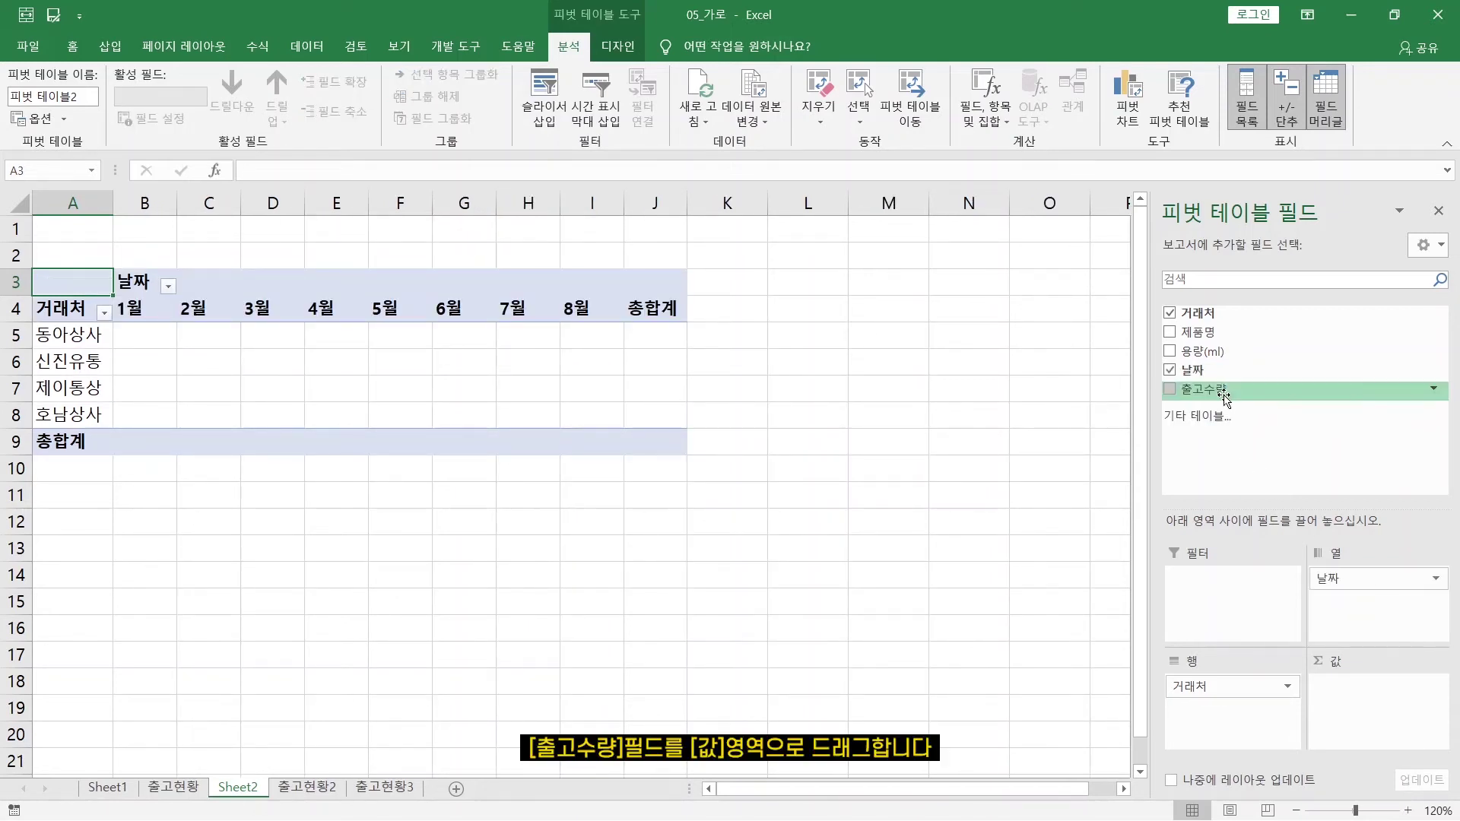
drag(1217, 389, 1346, 701)
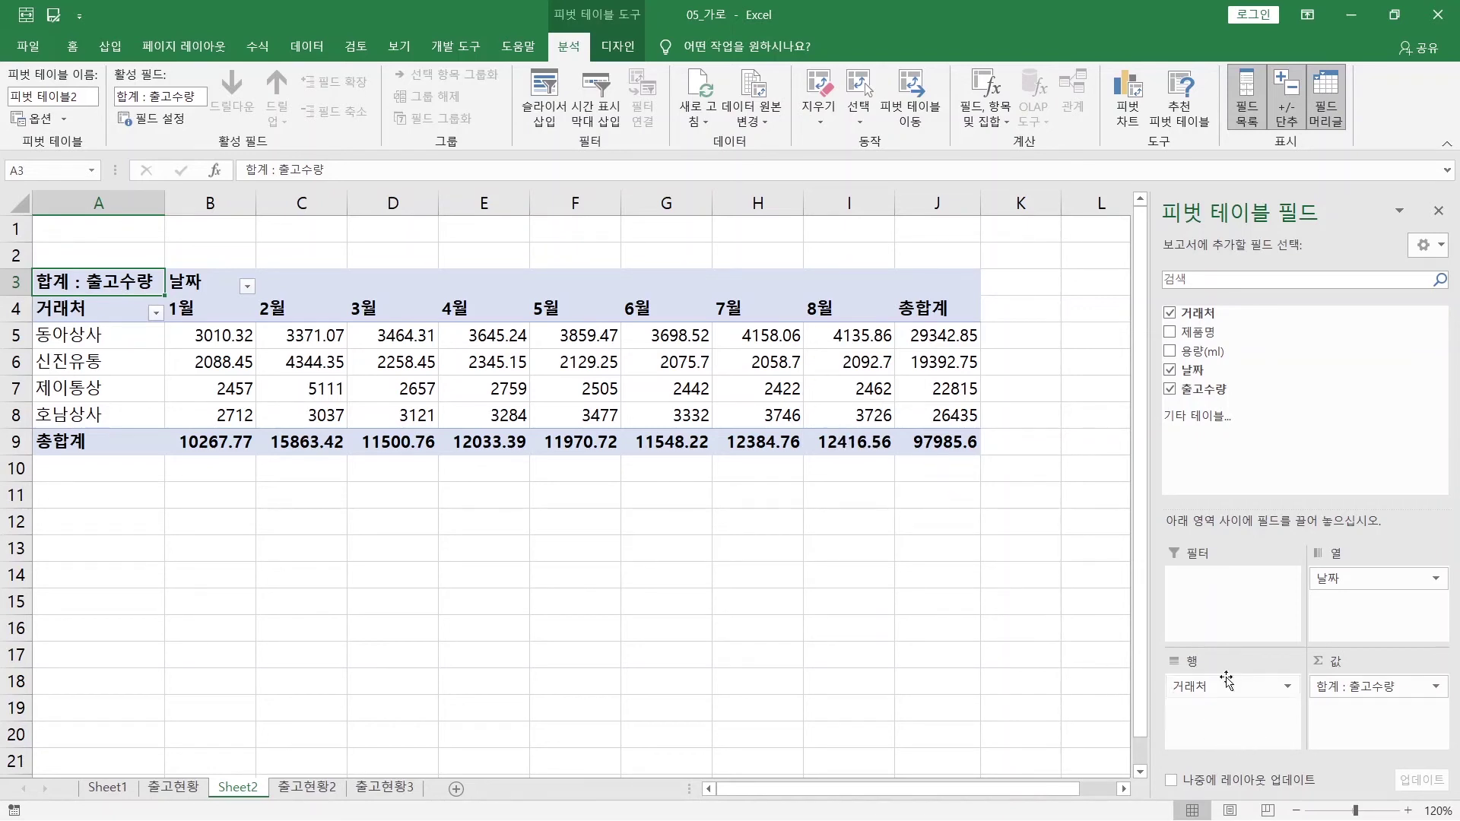
- Replace 거래처 with 제품명 in the pivot table's row area and examine the product rows
drag(1248, 686, 916, 672)
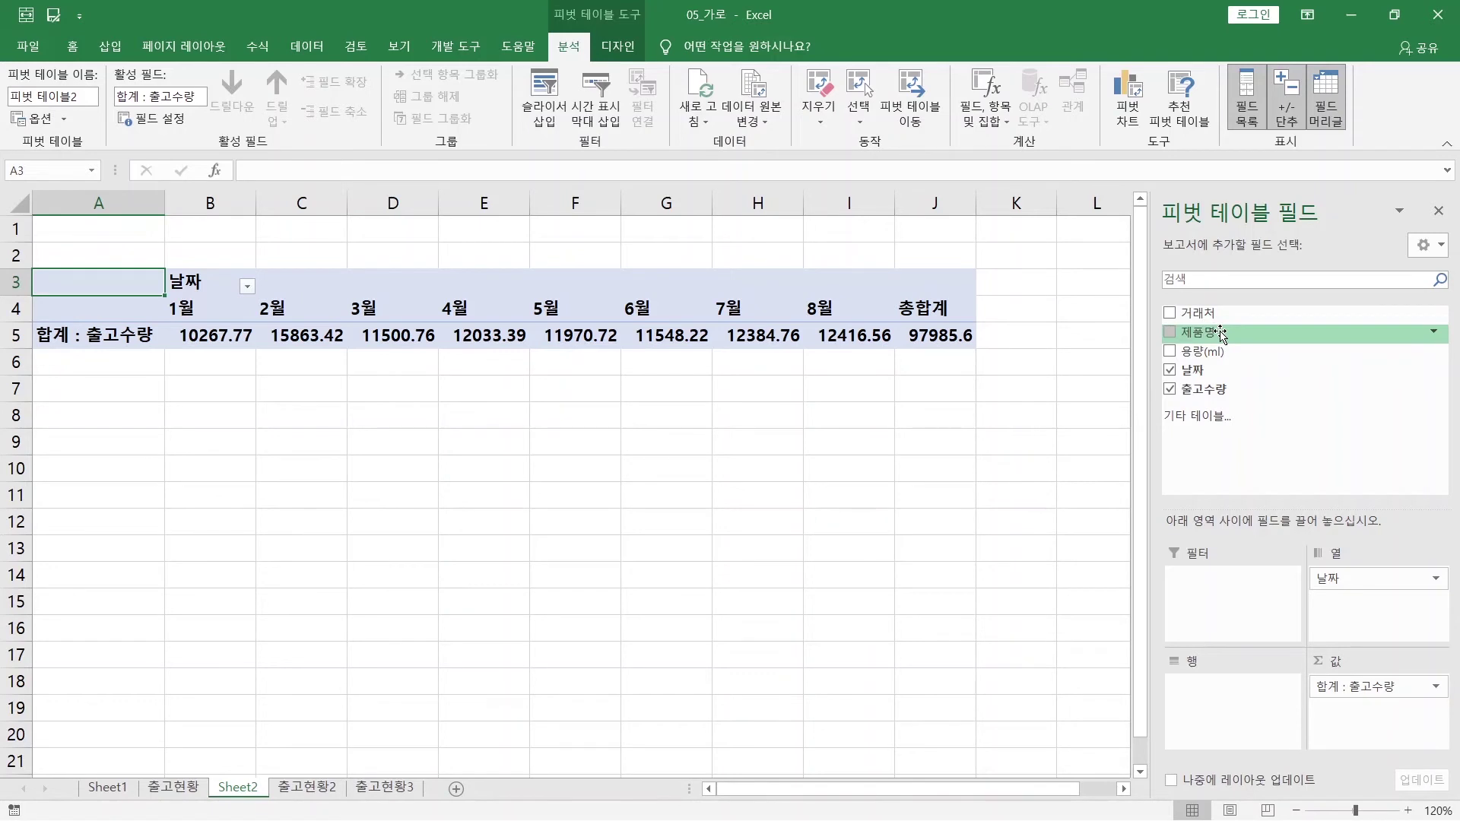
drag(1221, 335, 1247, 719)
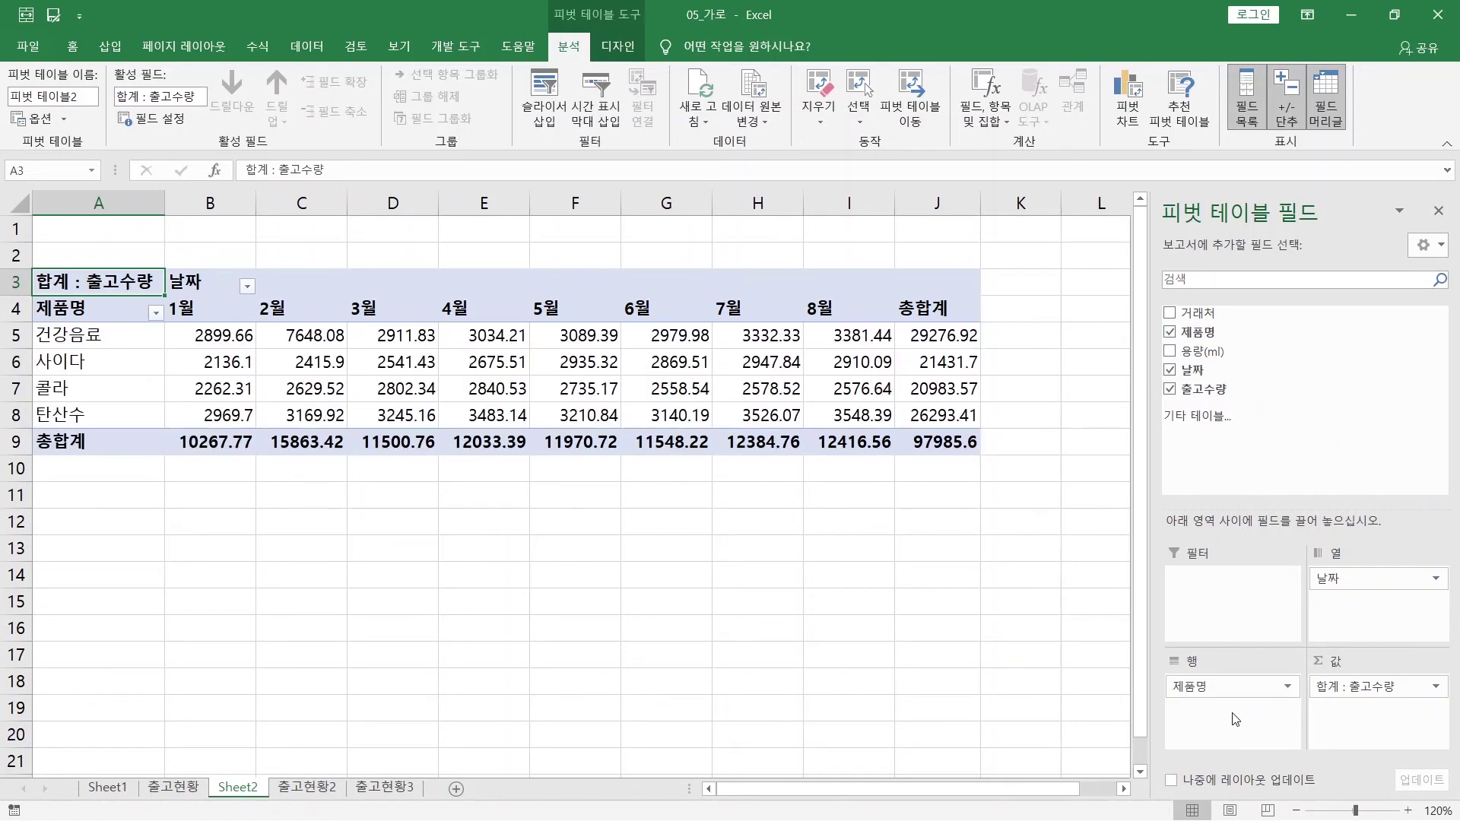
drag(131, 346, 131, 412)
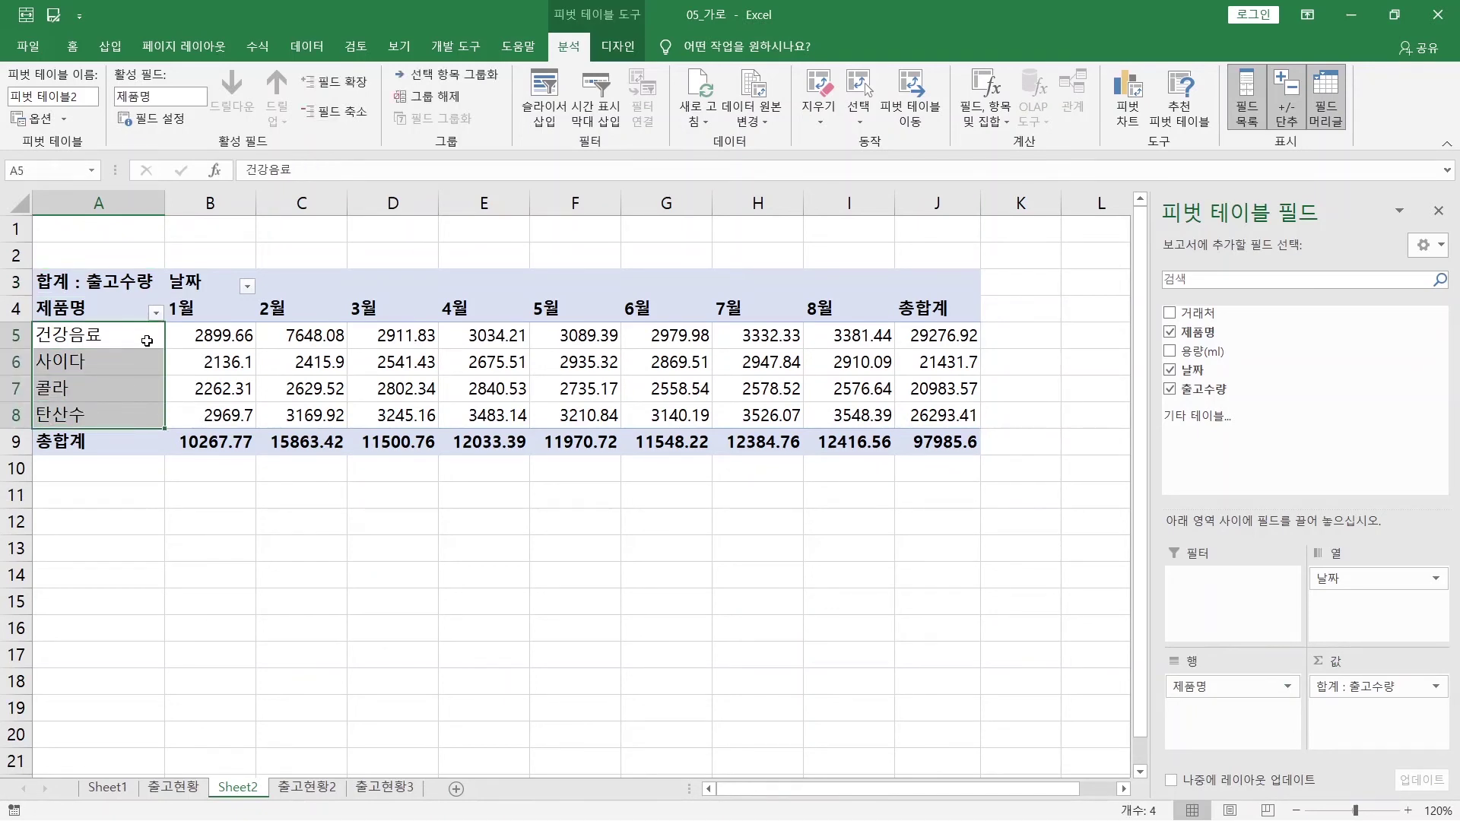
click(146, 341)
click(266, 351)
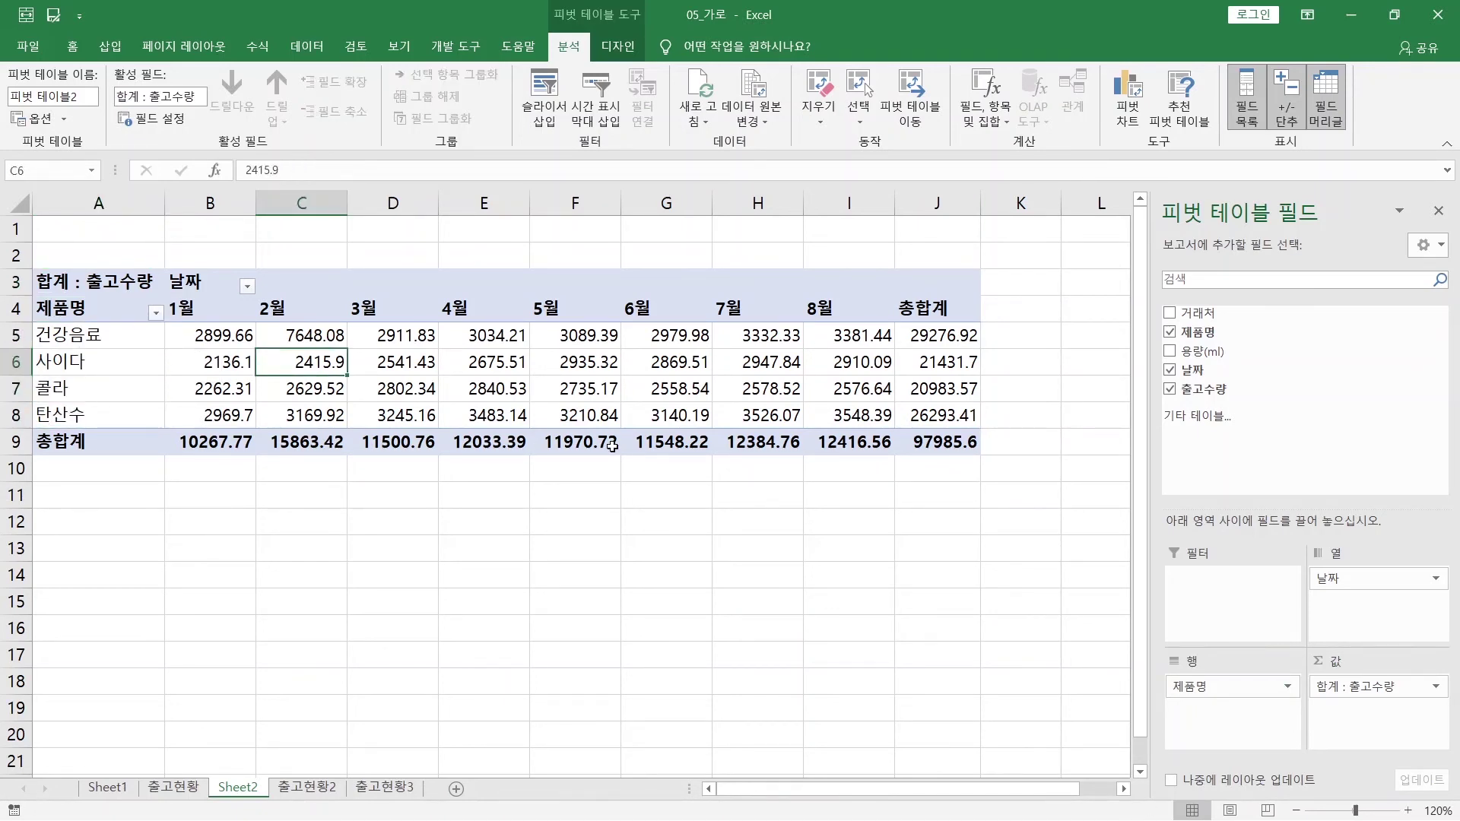
- Move the 날짜 field from the pivot table's columns area to its filters area
mouse_move(612, 447)
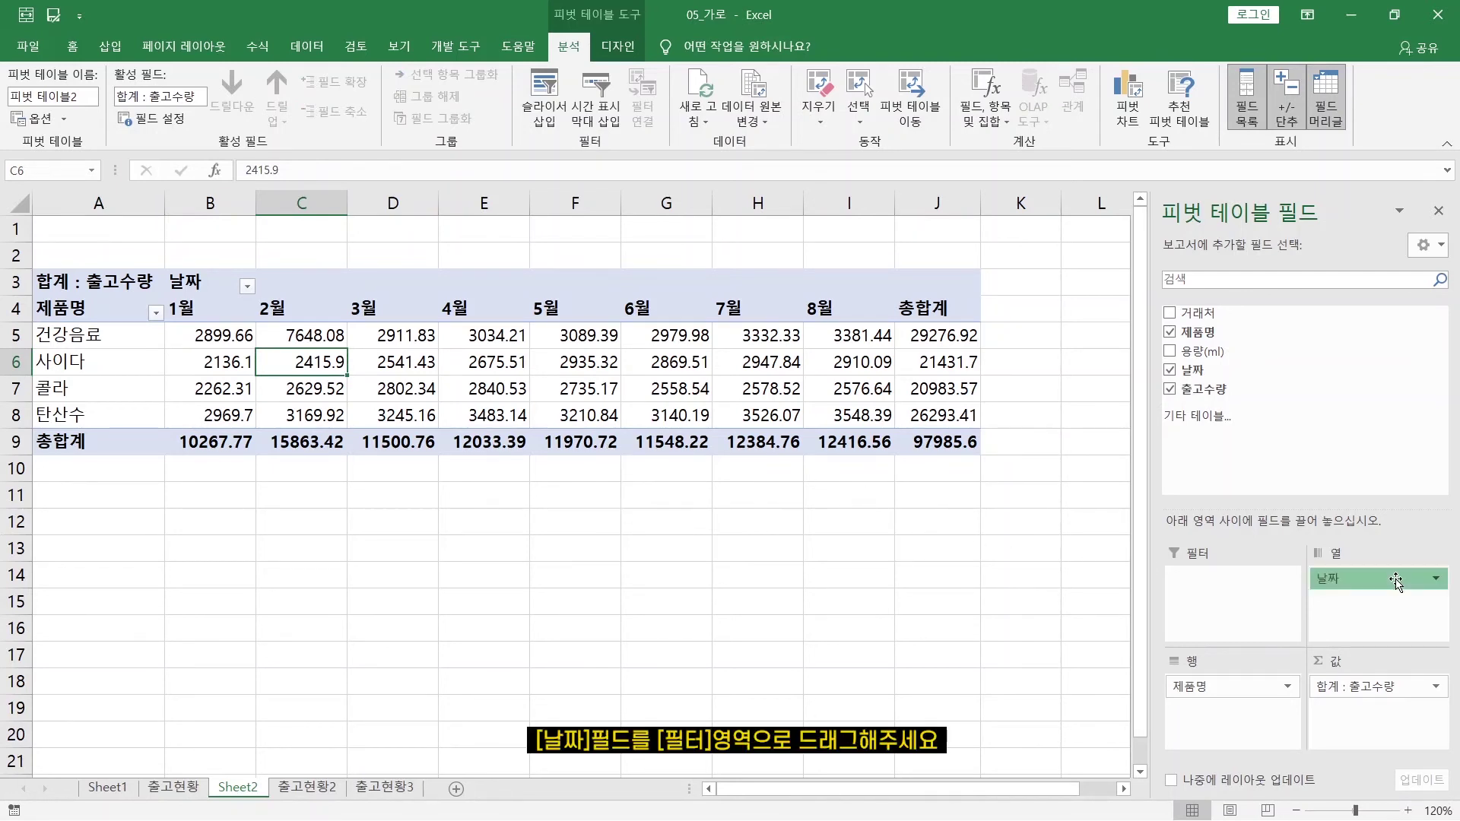
drag(1396, 582, 1228, 602)
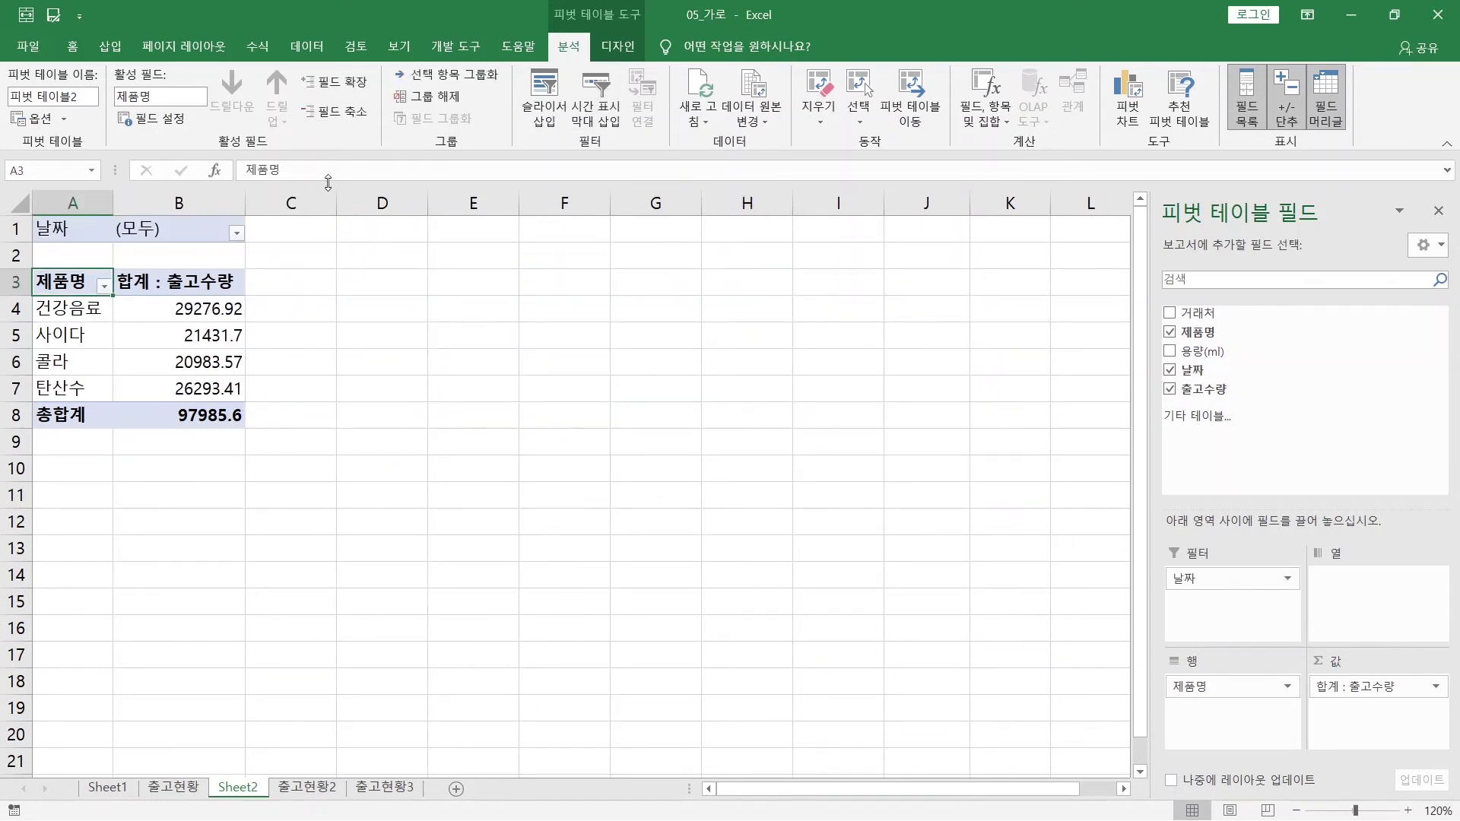
- Filter the pivot table's 날짜 report filter to 5월 and review the product rows
click(237, 233)
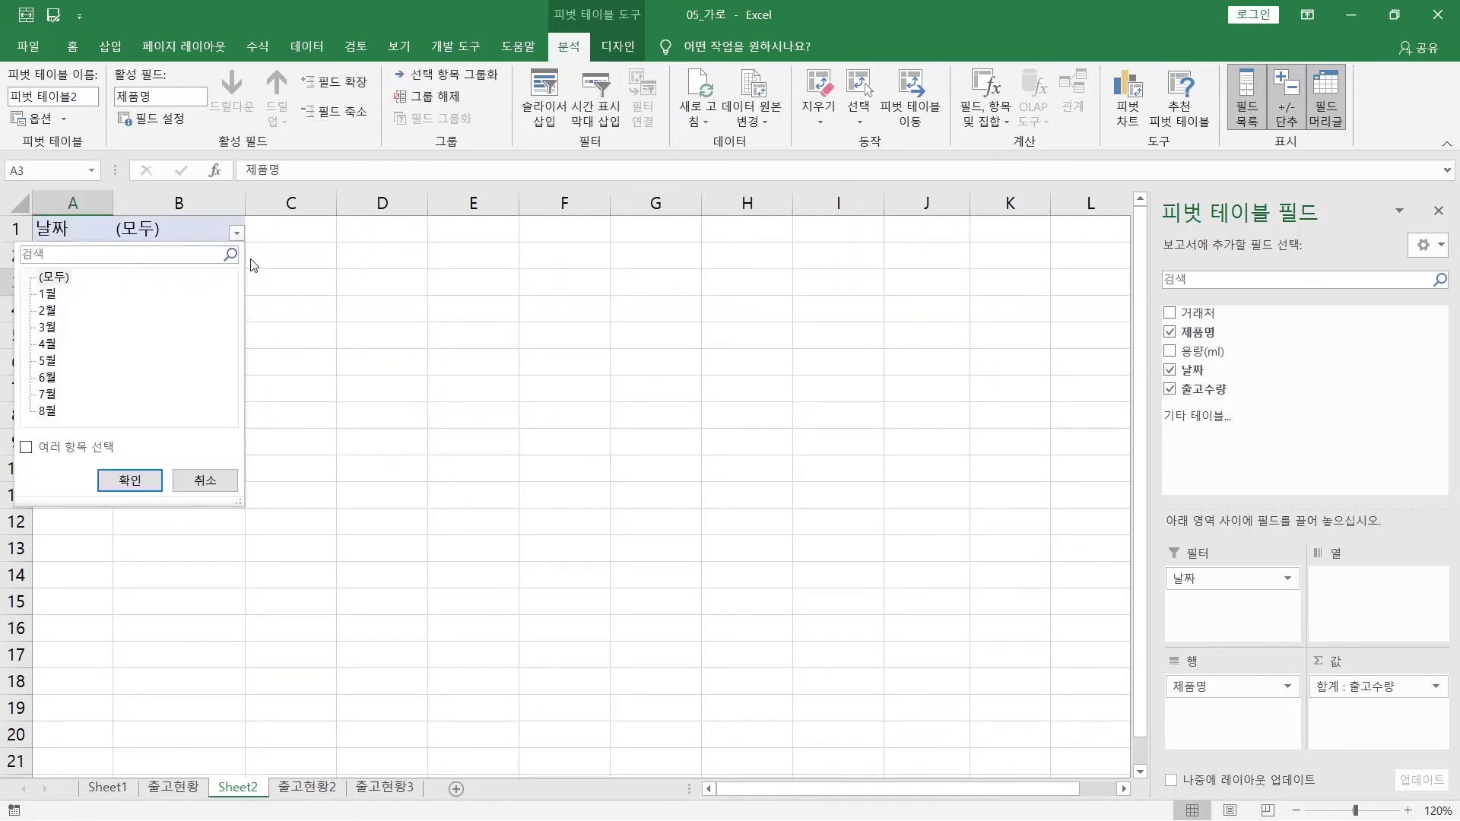
click(48, 362)
click(141, 480)
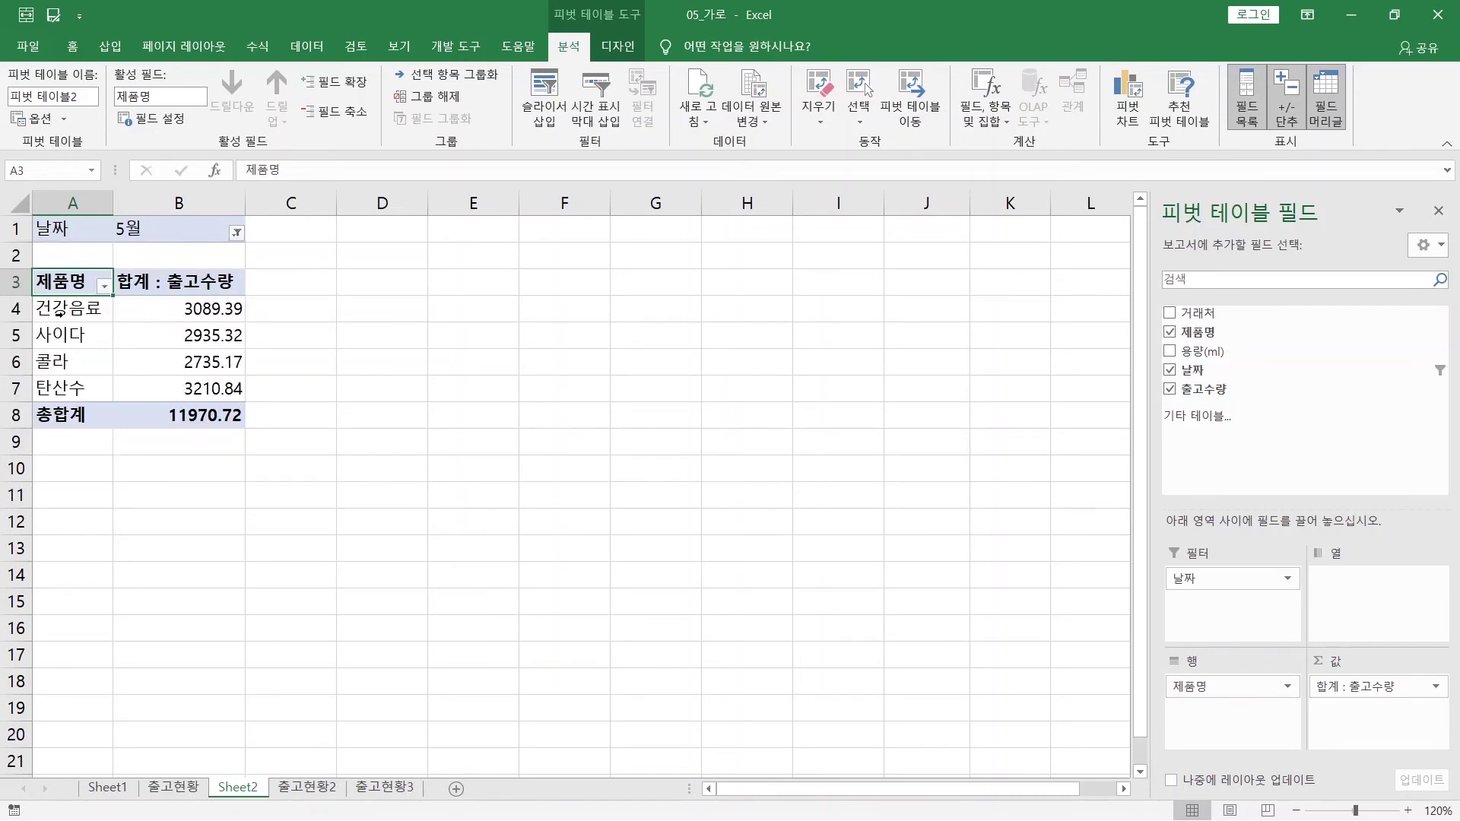
drag(59, 311, 82, 380)
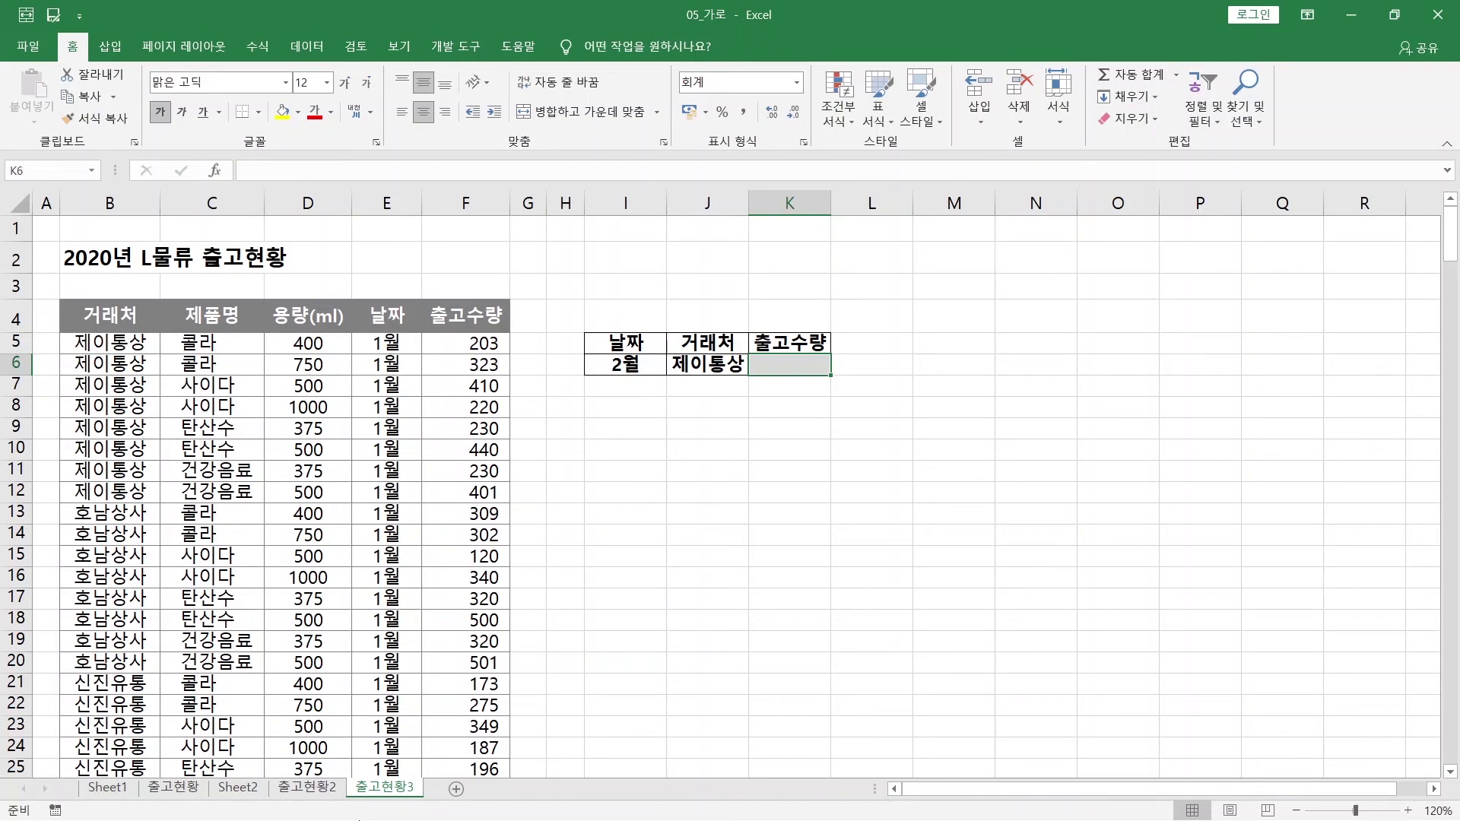
- Begin a SUMIFS formula in the 출고수량 result cell K6 of sheet 출고현황3 with $F:$F as the sum range
click(401, 364)
click(612, 368)
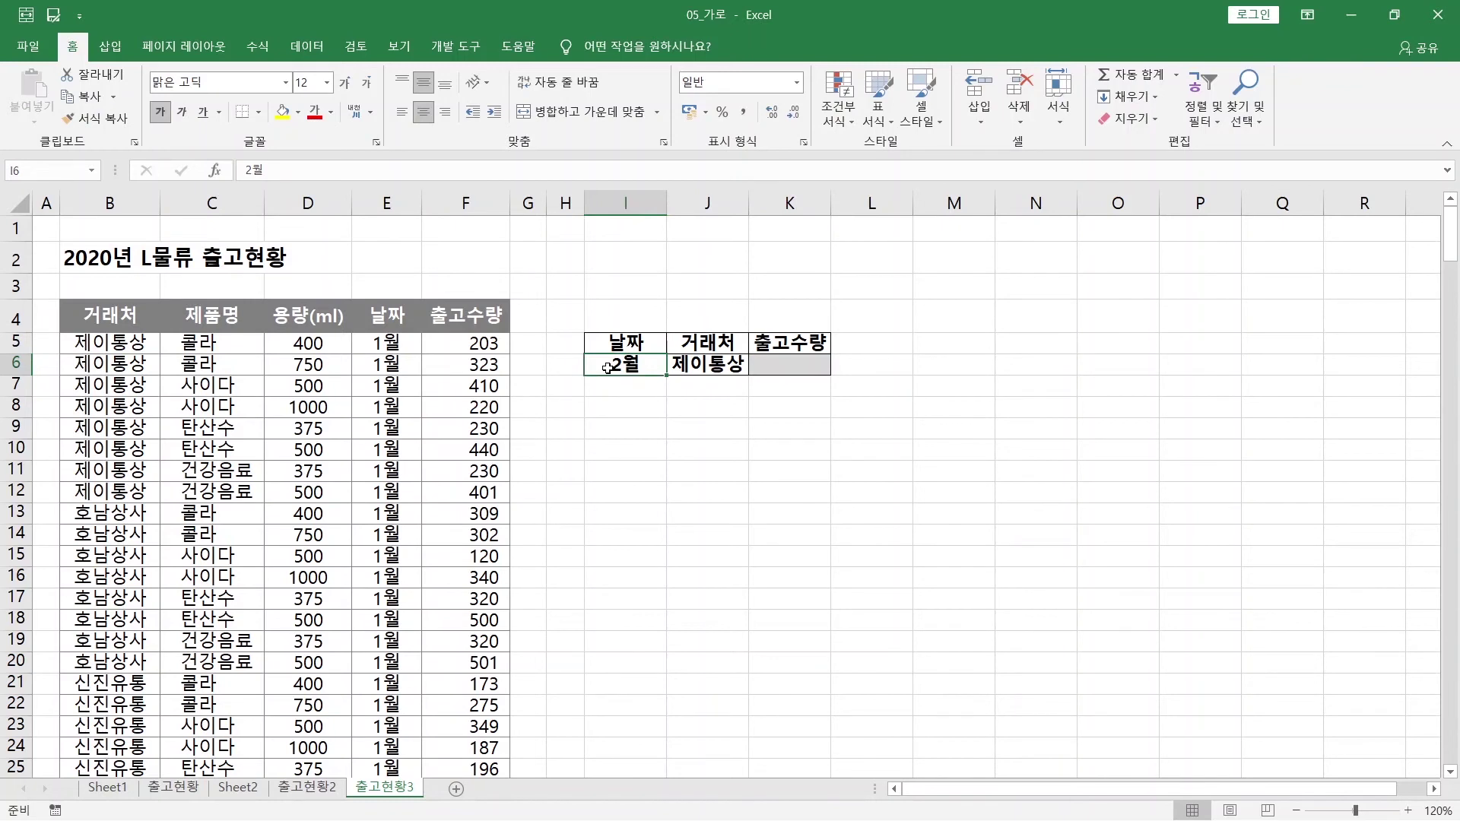
click(687, 367)
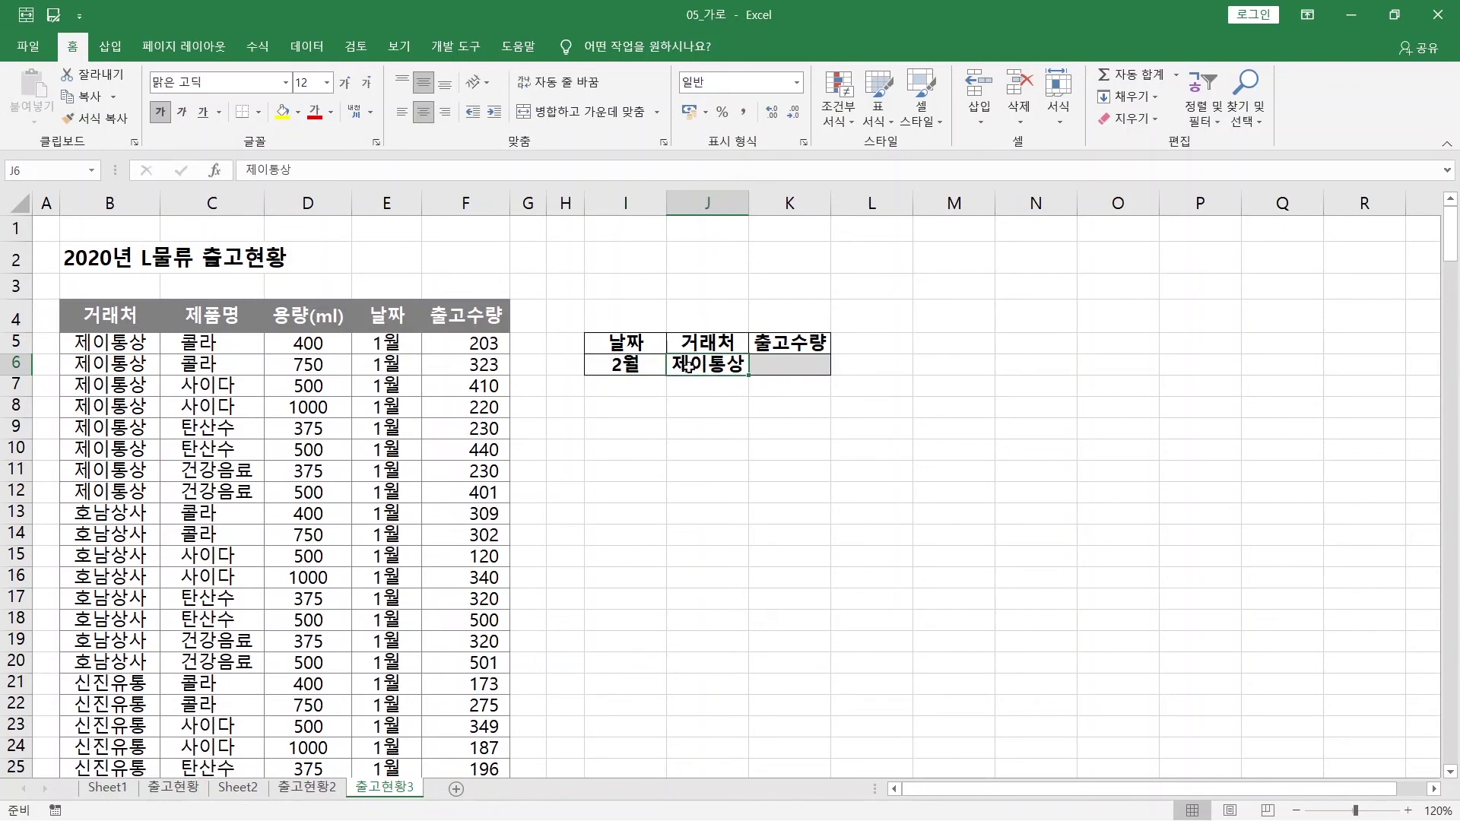
click(781, 366)
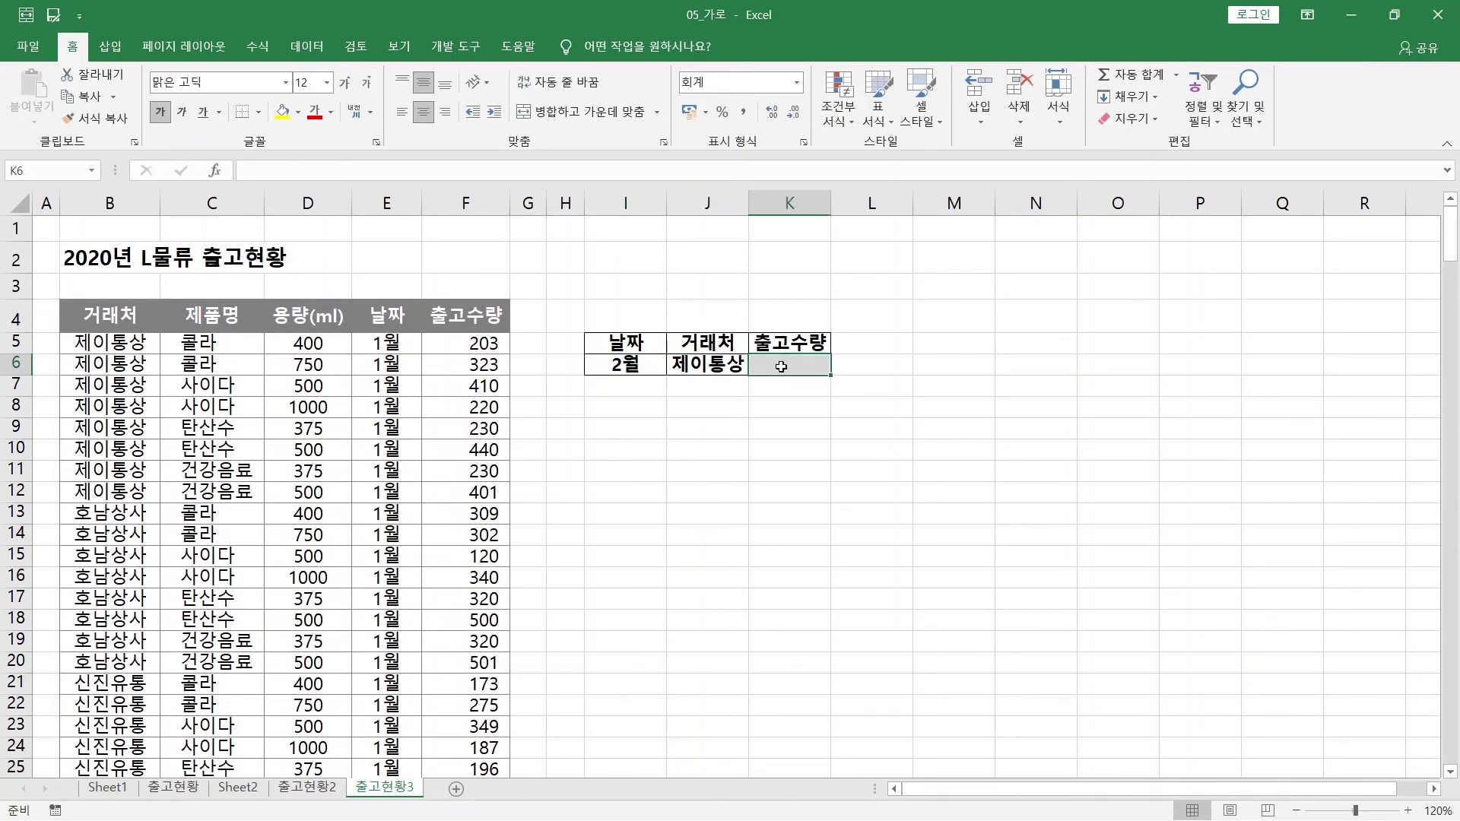
text(=)
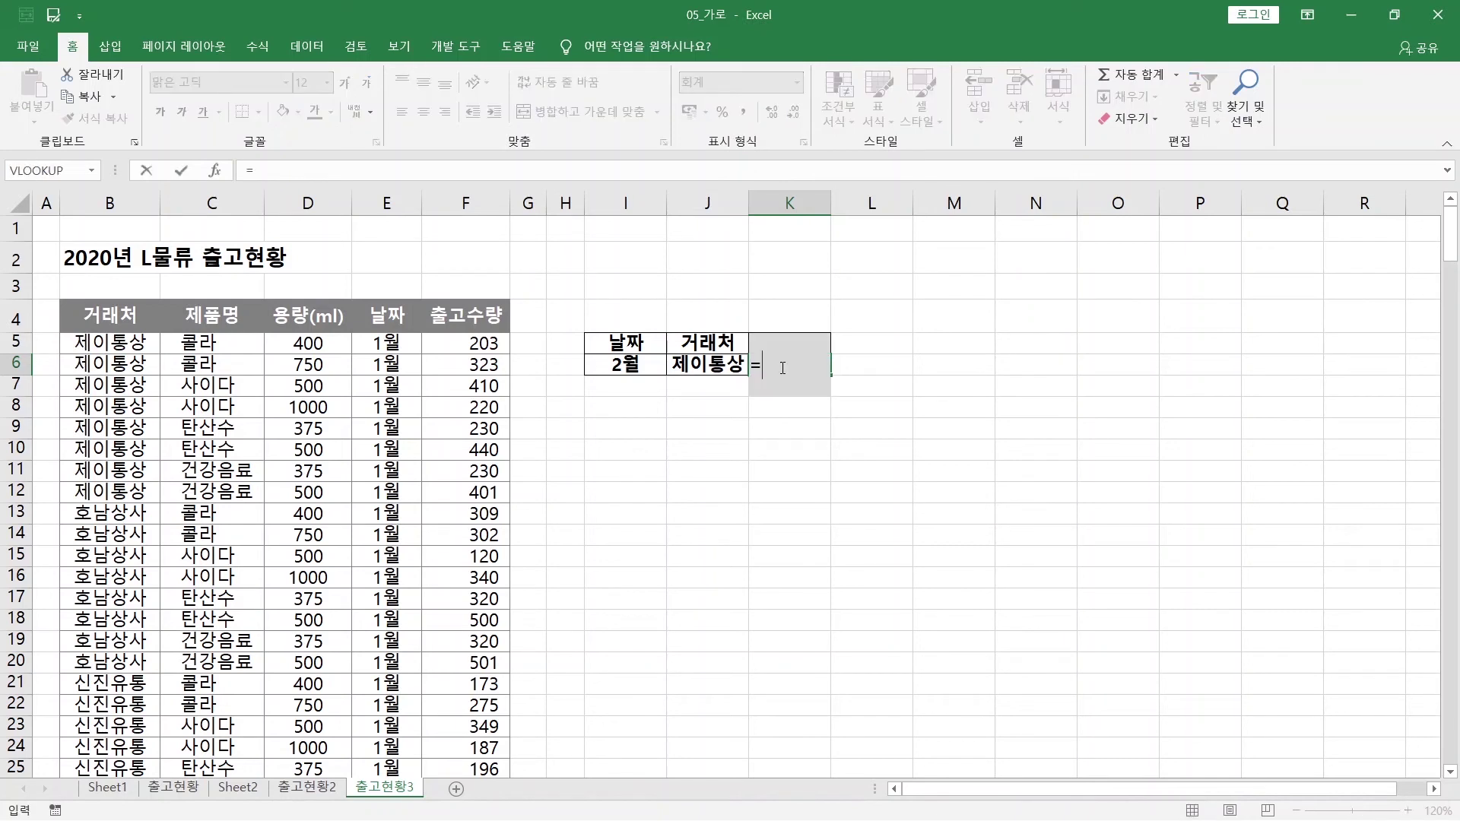
text(SUMIFS()
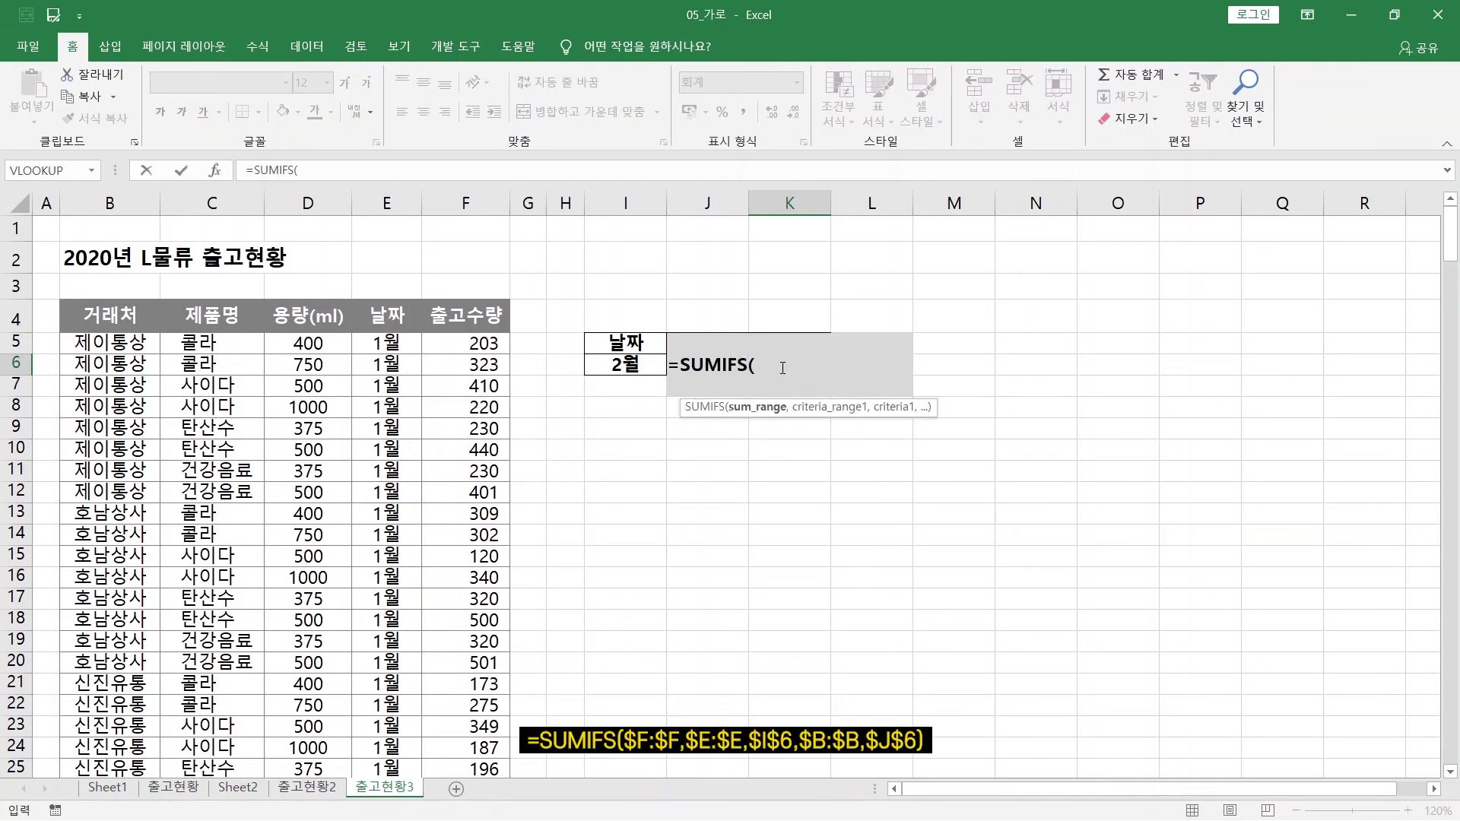
click(468, 204)
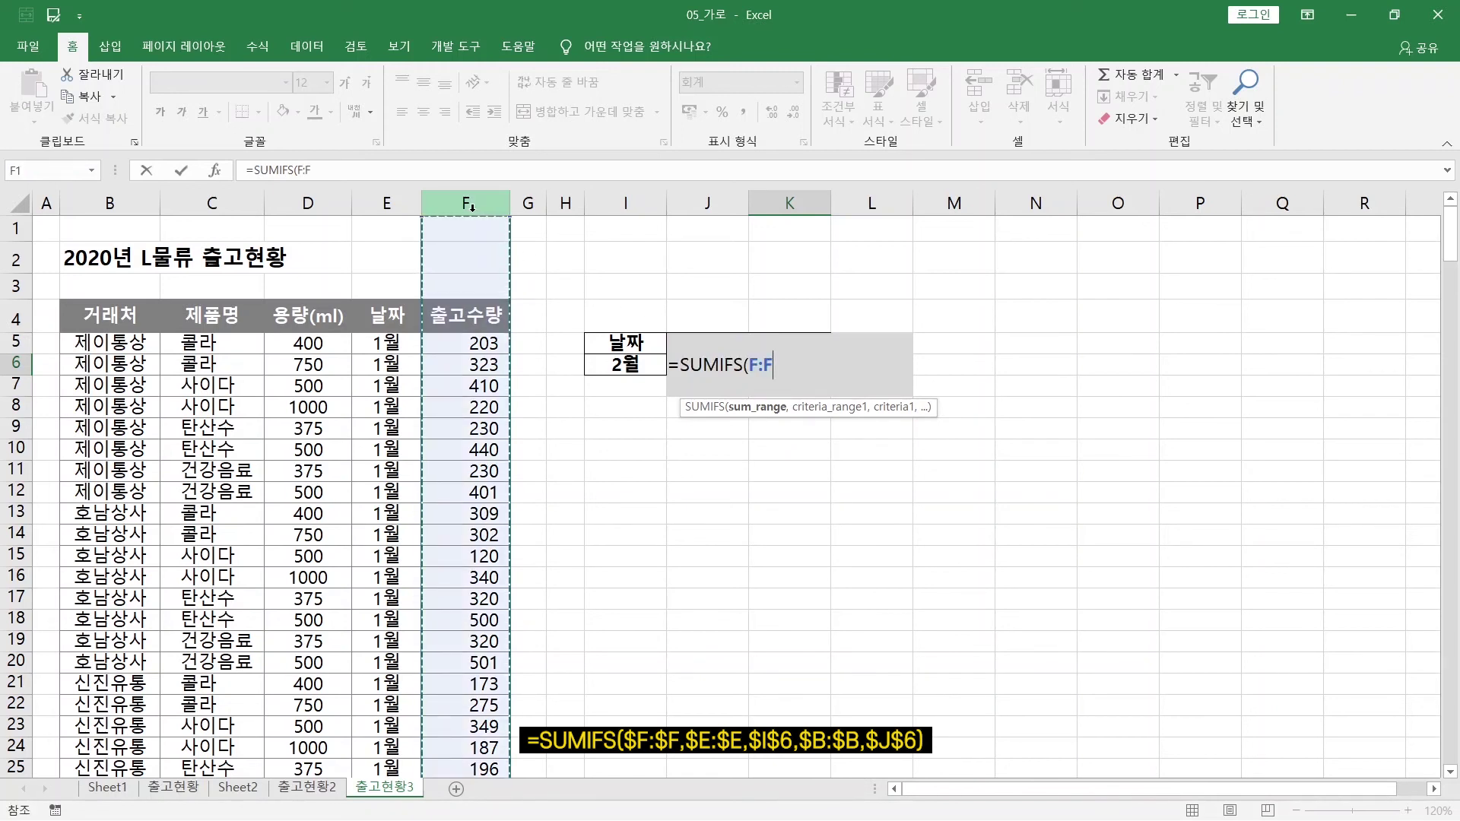
key(F4)
text(,)
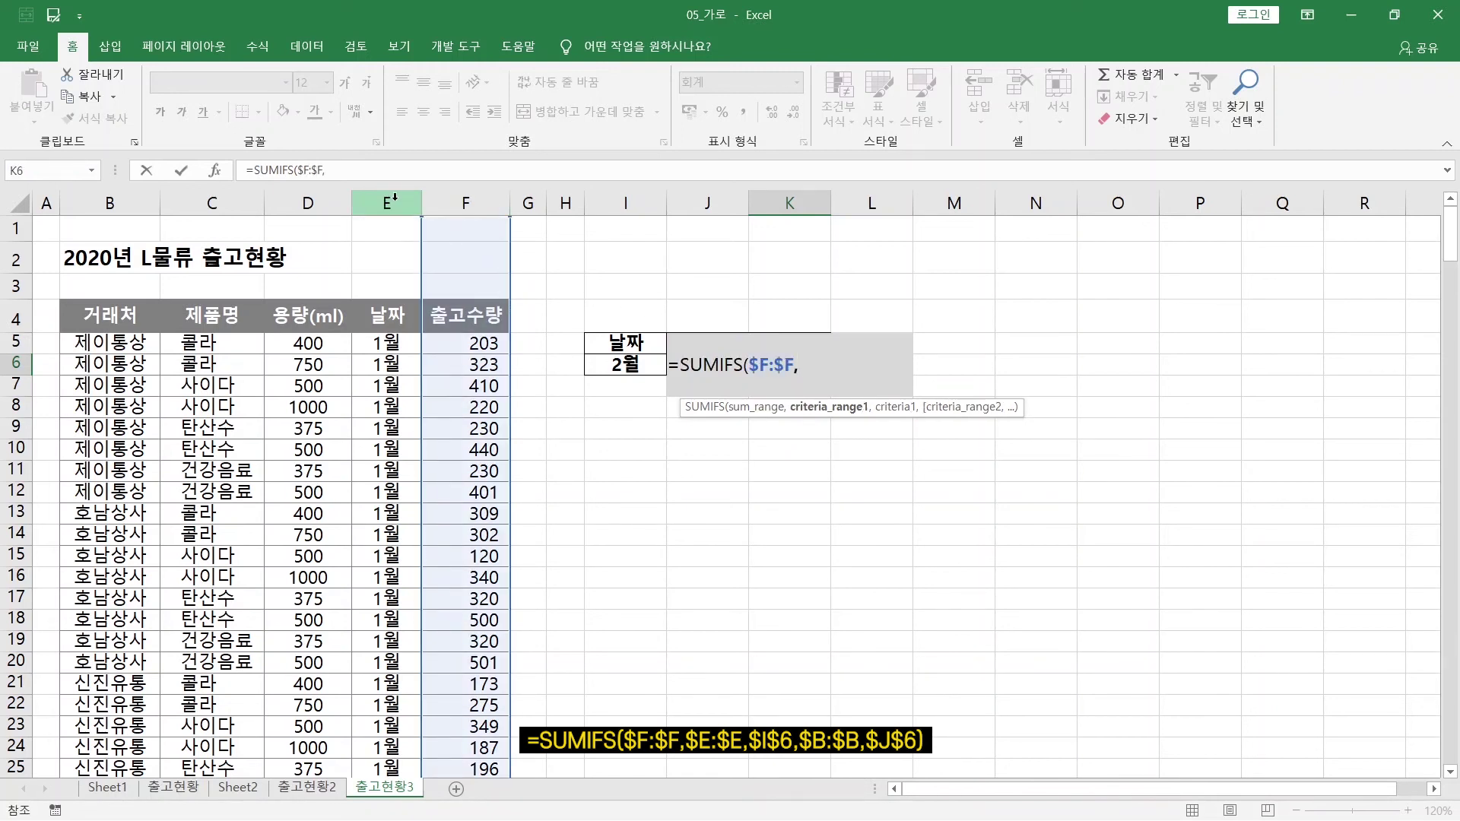
- Add the date condition to the SUMIFS formula, with criteria range $E:$E and criterion $I$6
click(394, 199)
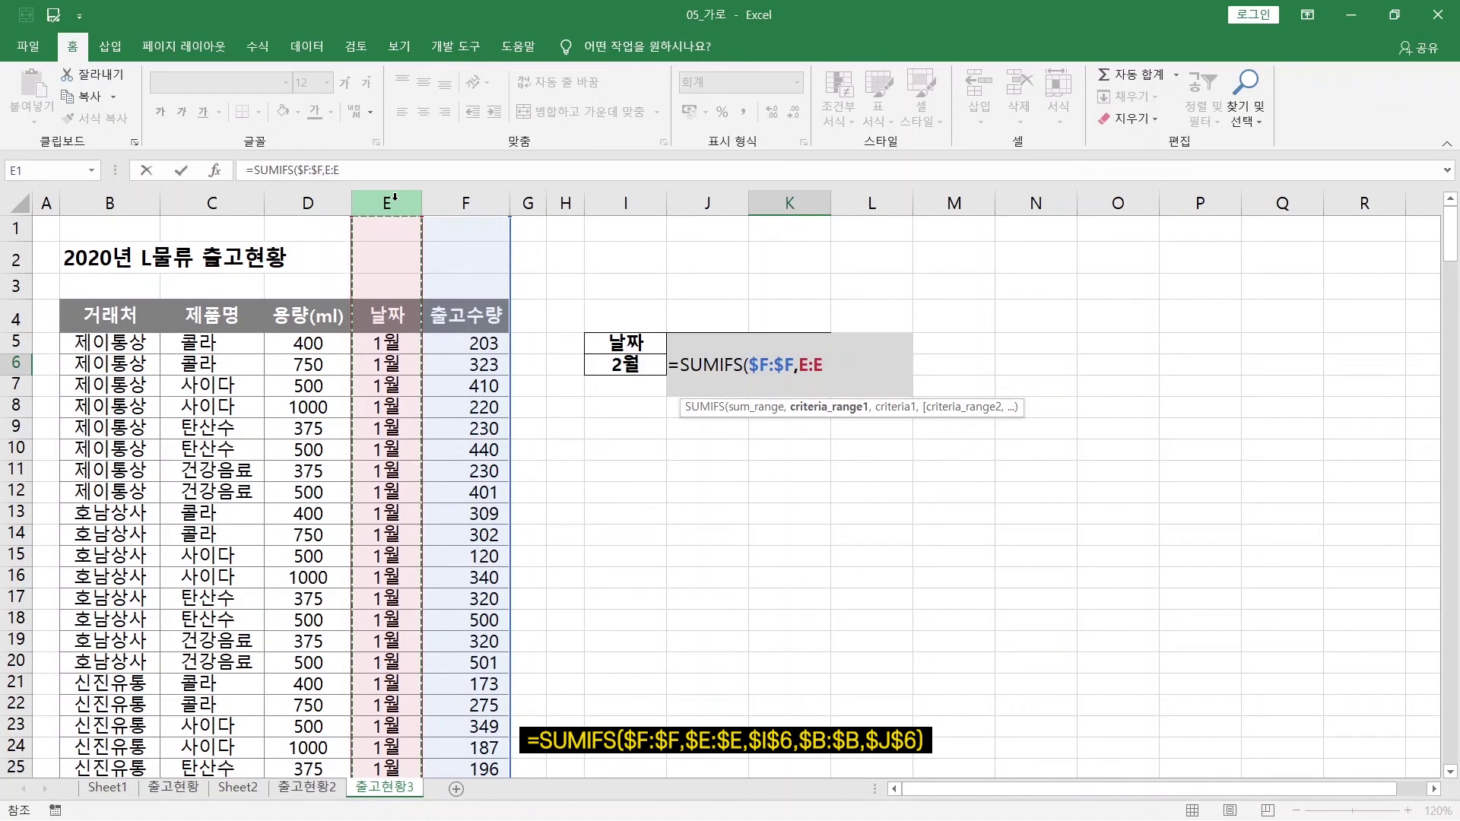
key(F4)
text(,)
click(598, 364)
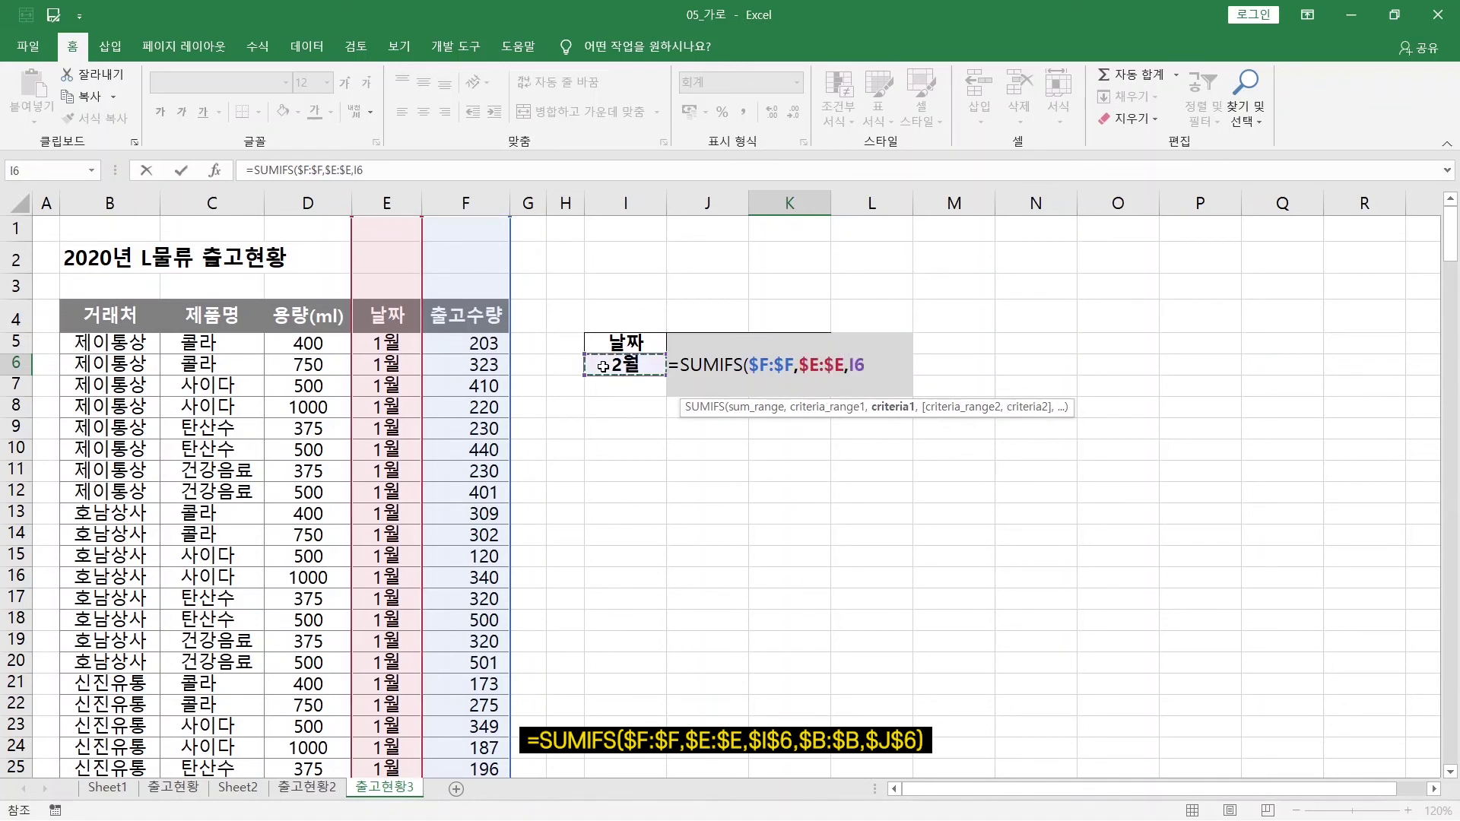
key(F4)
text(,)
- Add the customer condition with range $B:$B and criterion $J$6, and complete the SUMIFS formula in K6
click(155, 204)
key(F4)
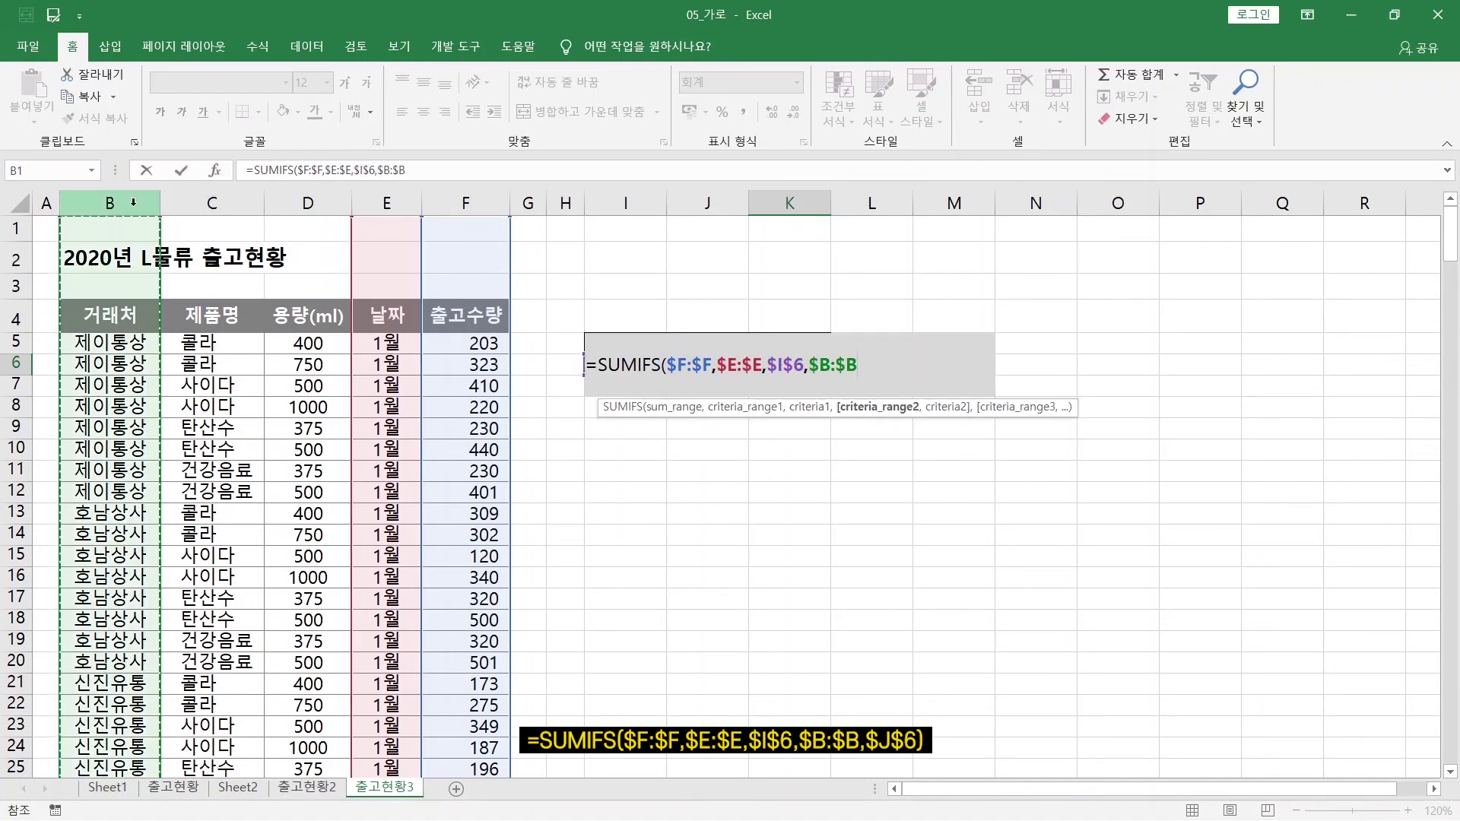
text(,)
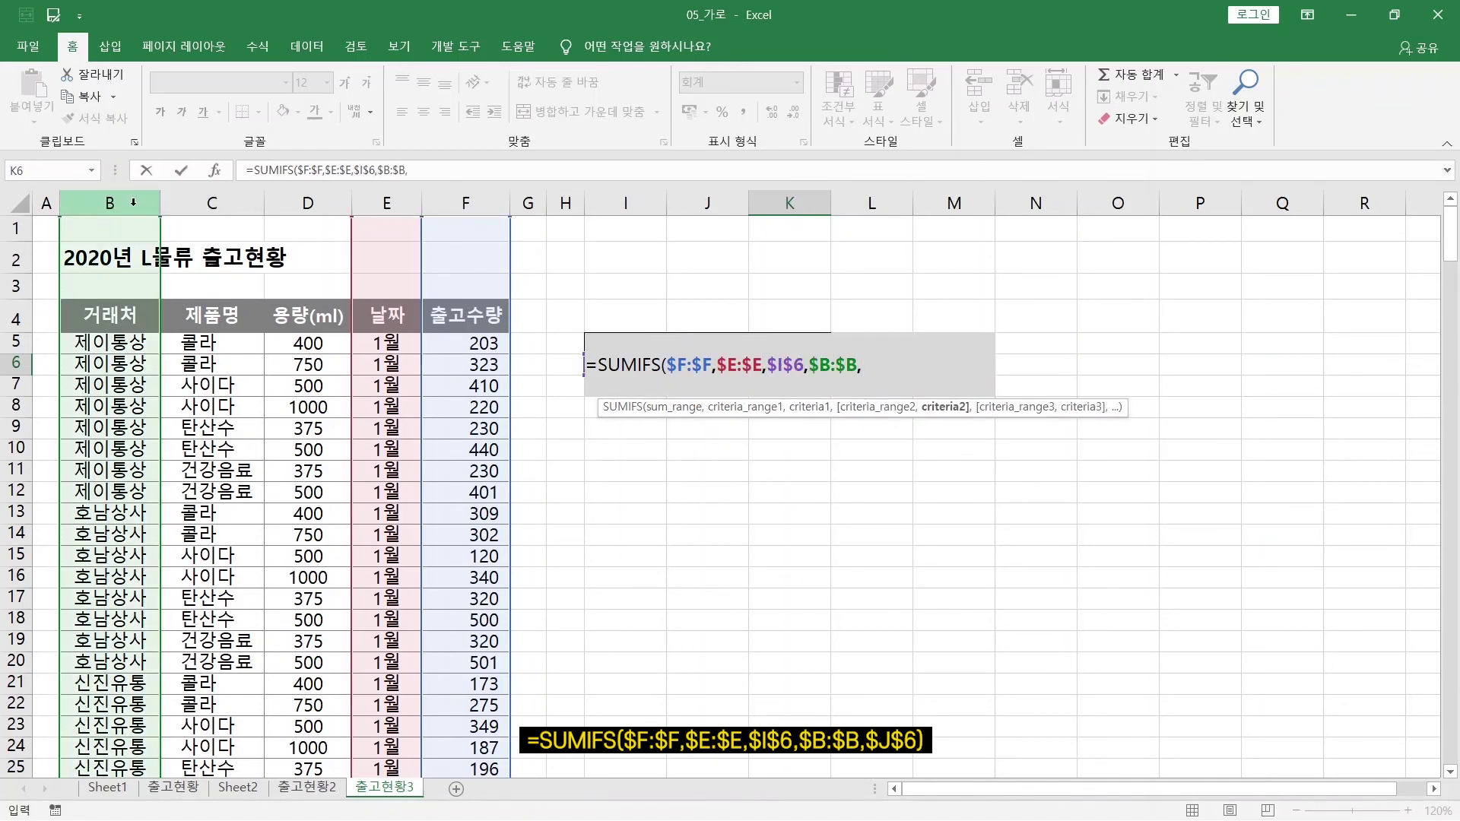
click(707, 319)
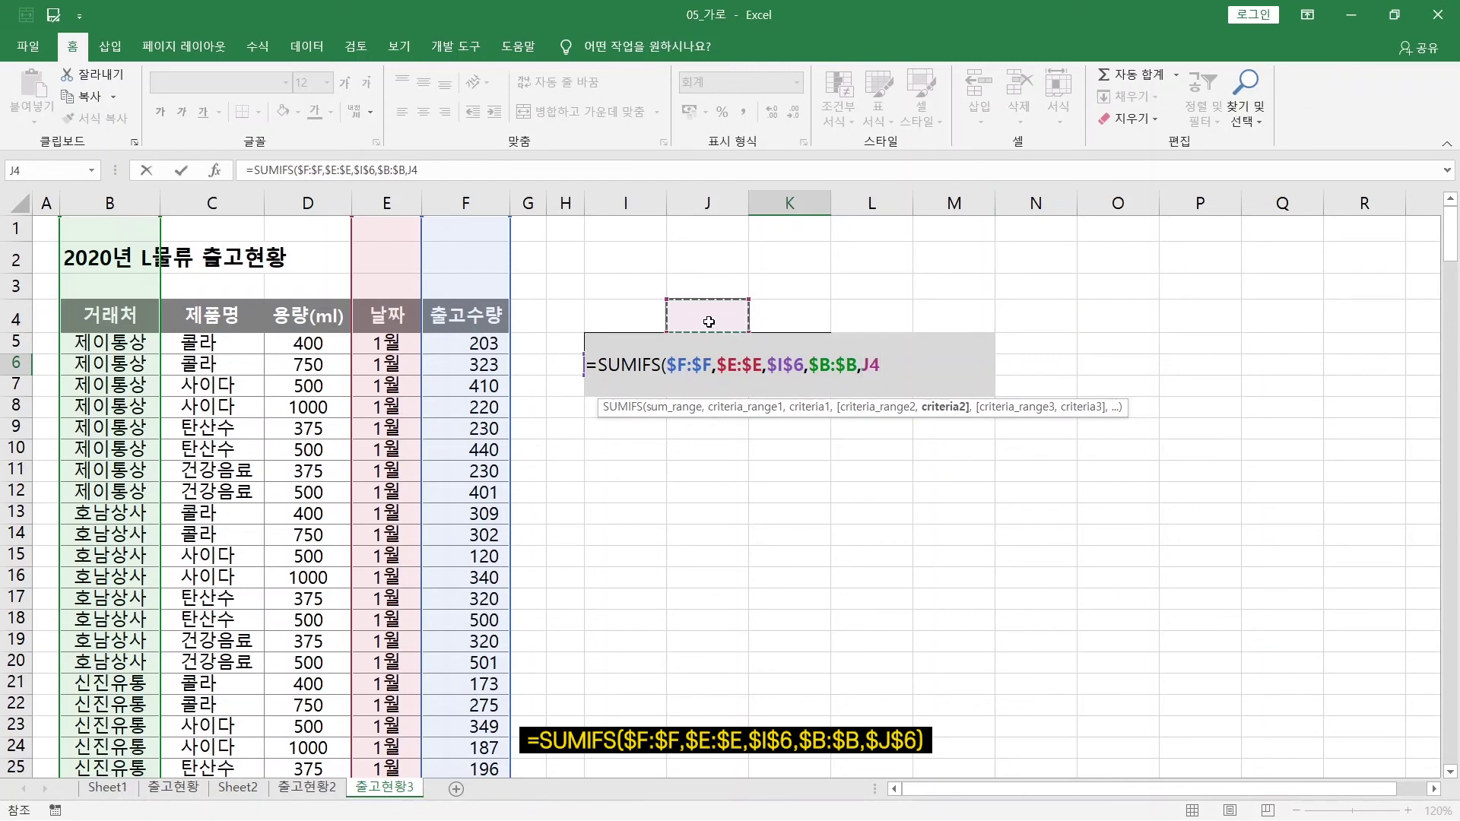
key(Down)
key(Down)
key(F4)
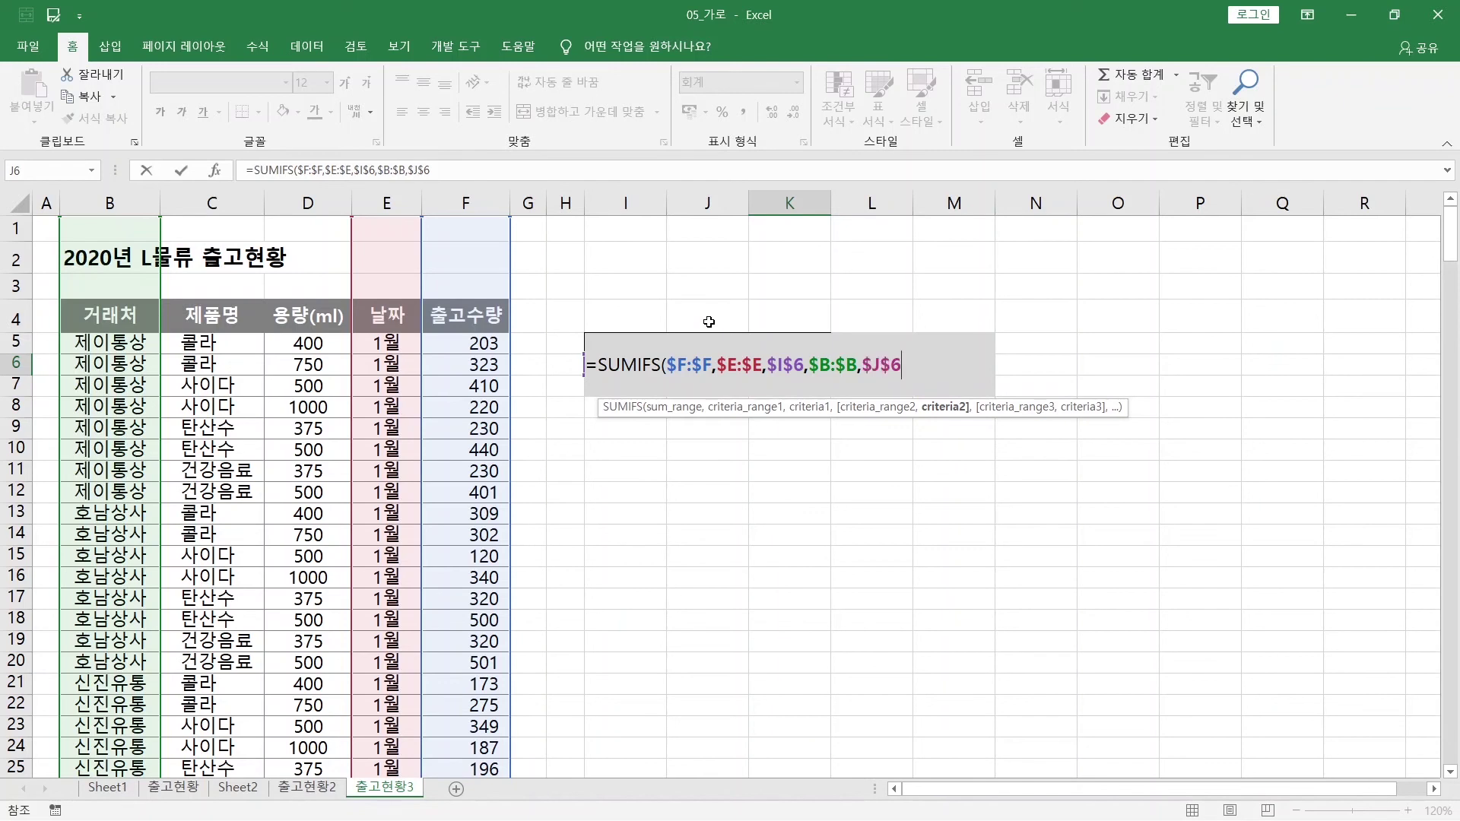
text())
key(ctrl+Return)
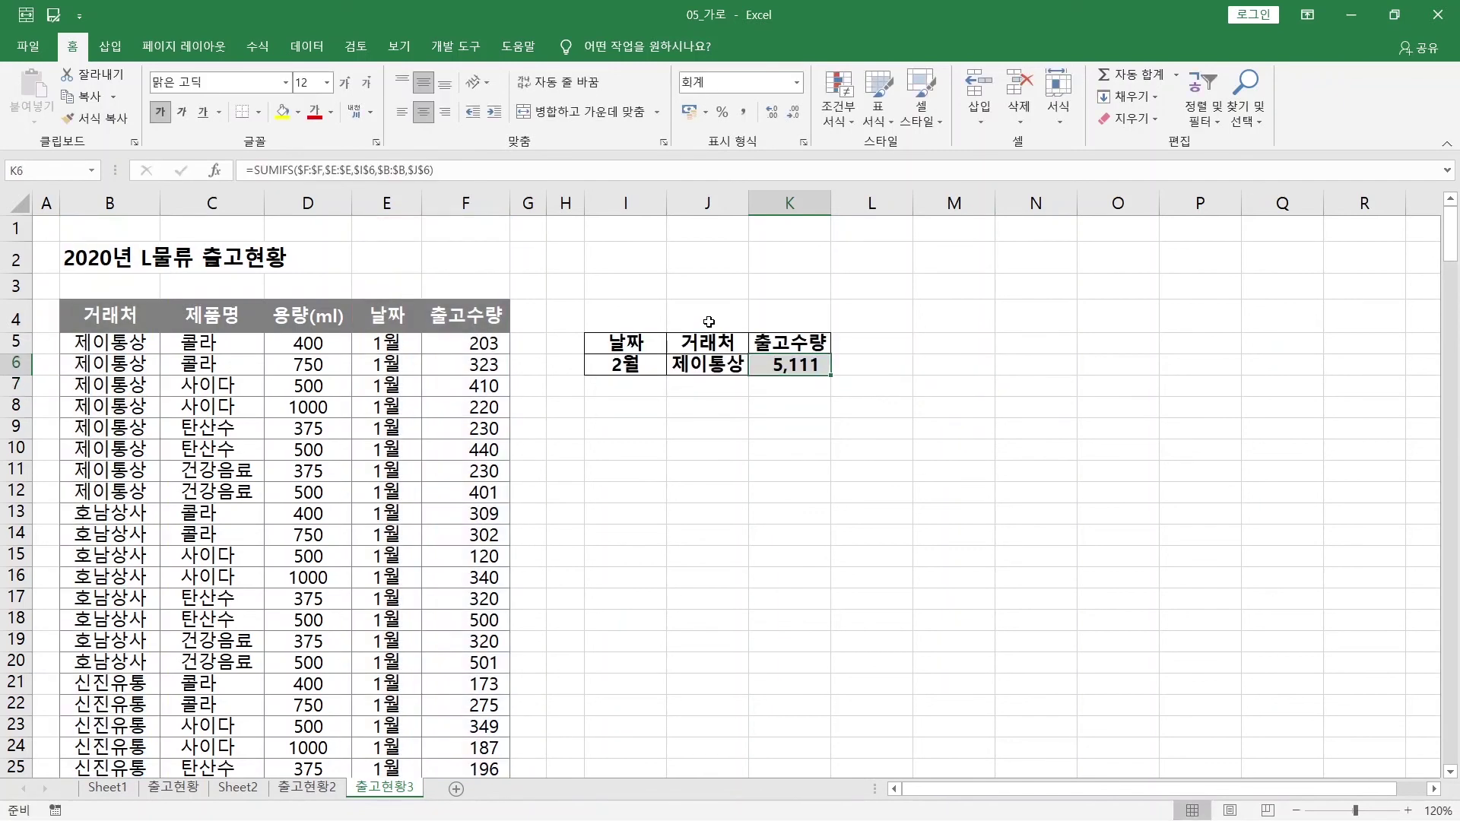
- Change the lookup criteria to 날짜 1월 and 거래처 신진유통, and check the 출고수량 result cell
click(251, 361)
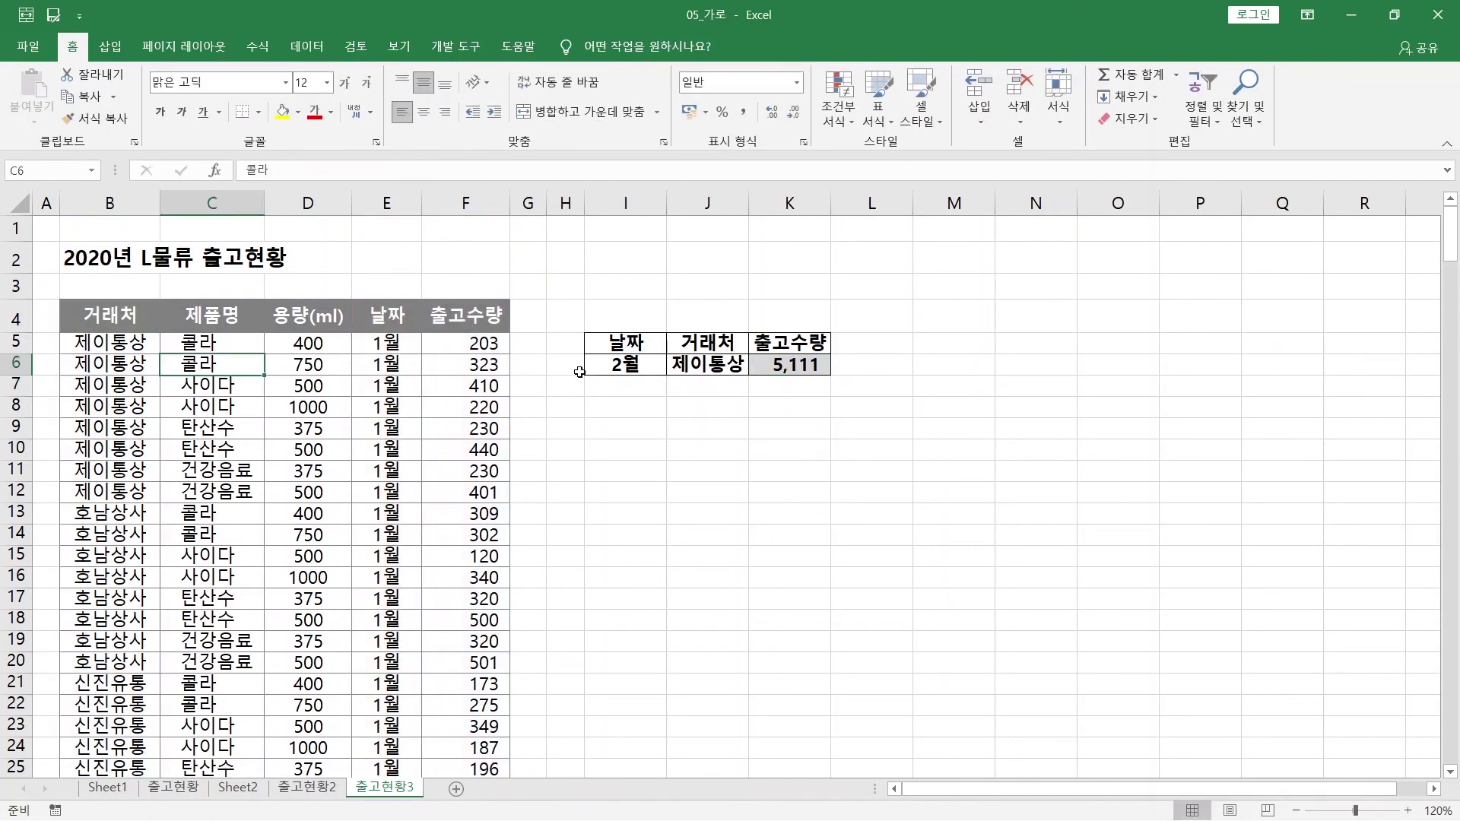
drag(621, 366, 675, 369)
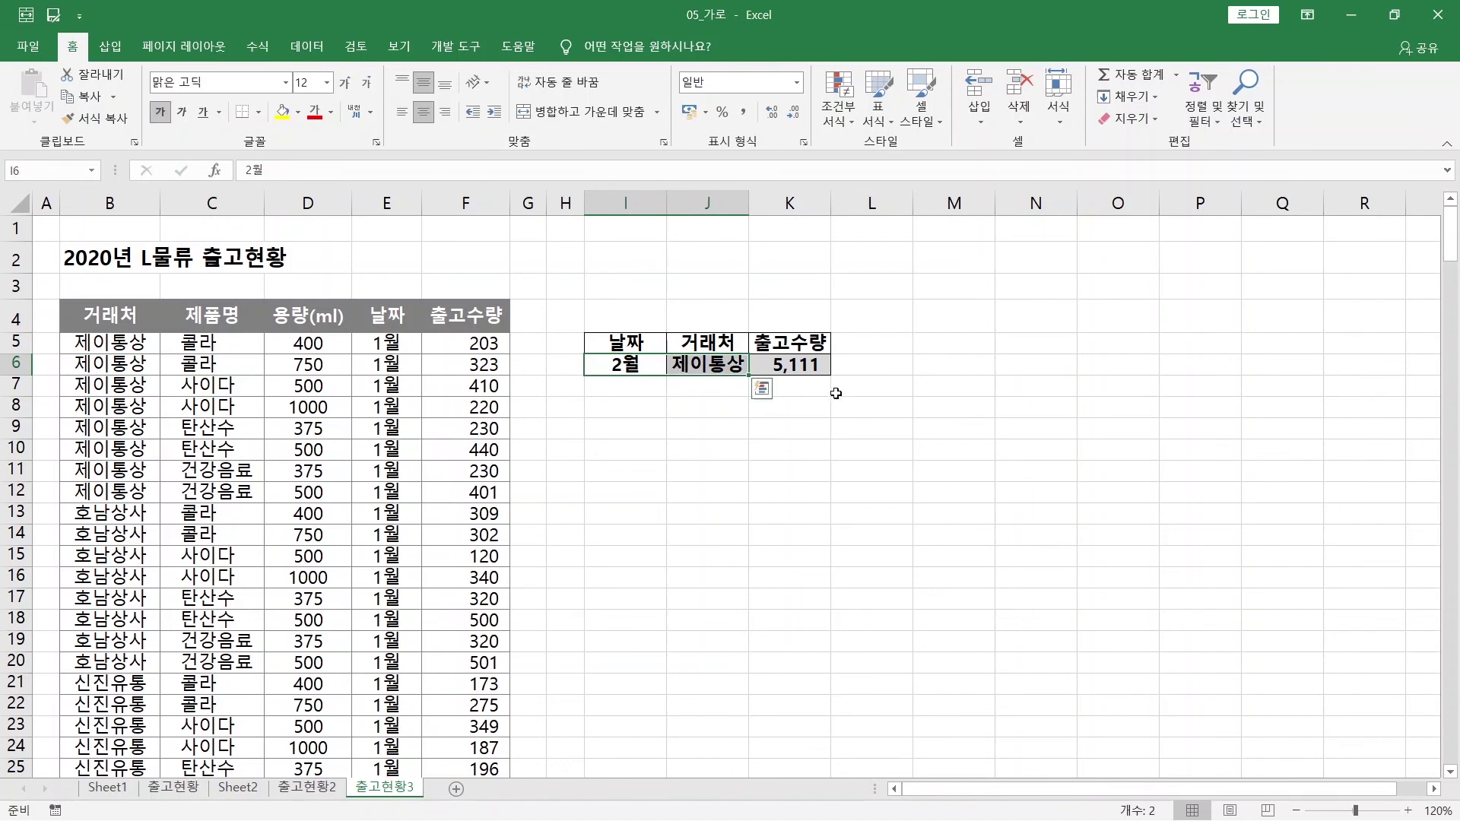
click(800, 364)
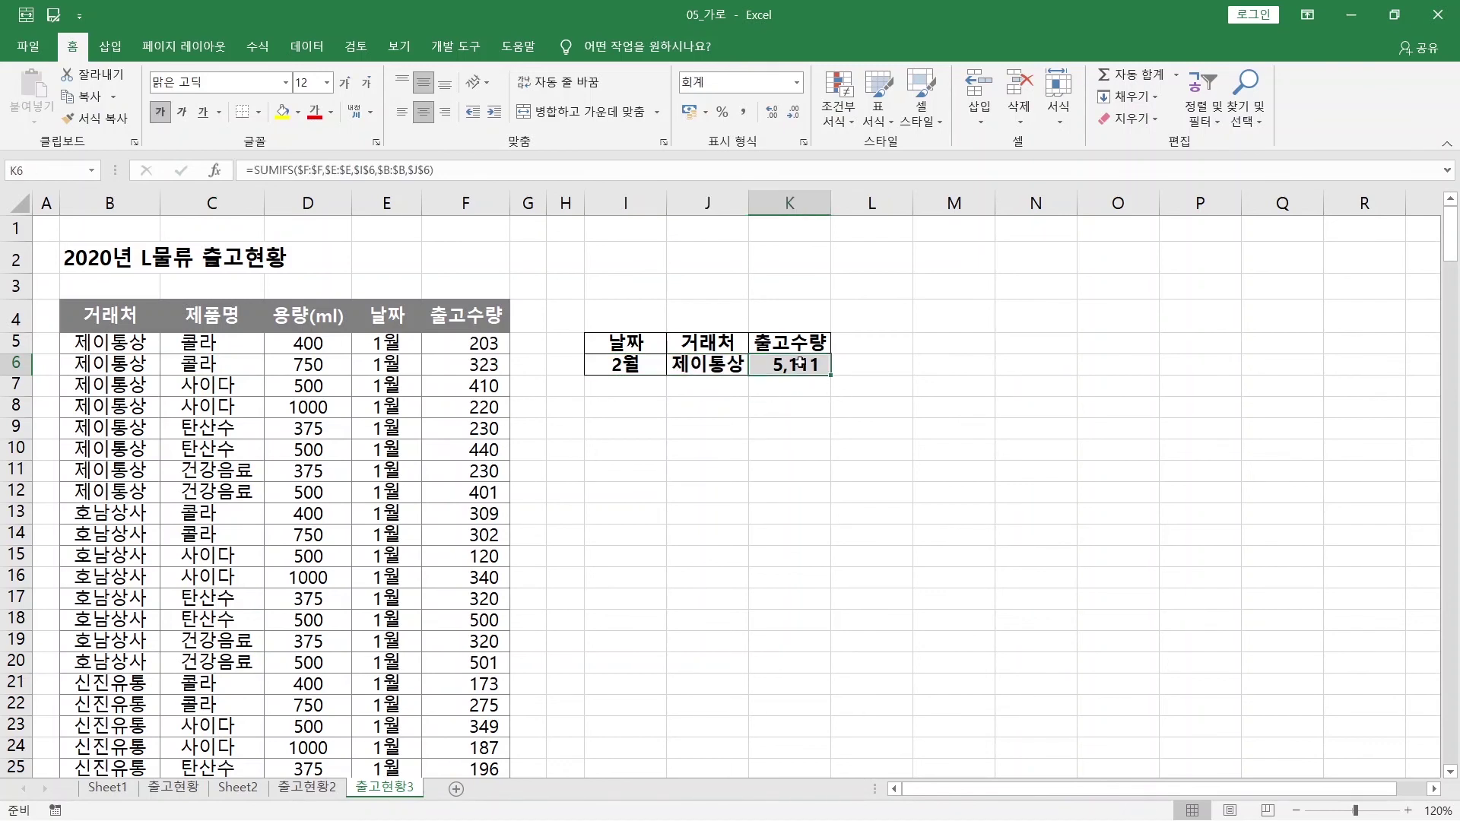
click(624, 364)
text(1워)
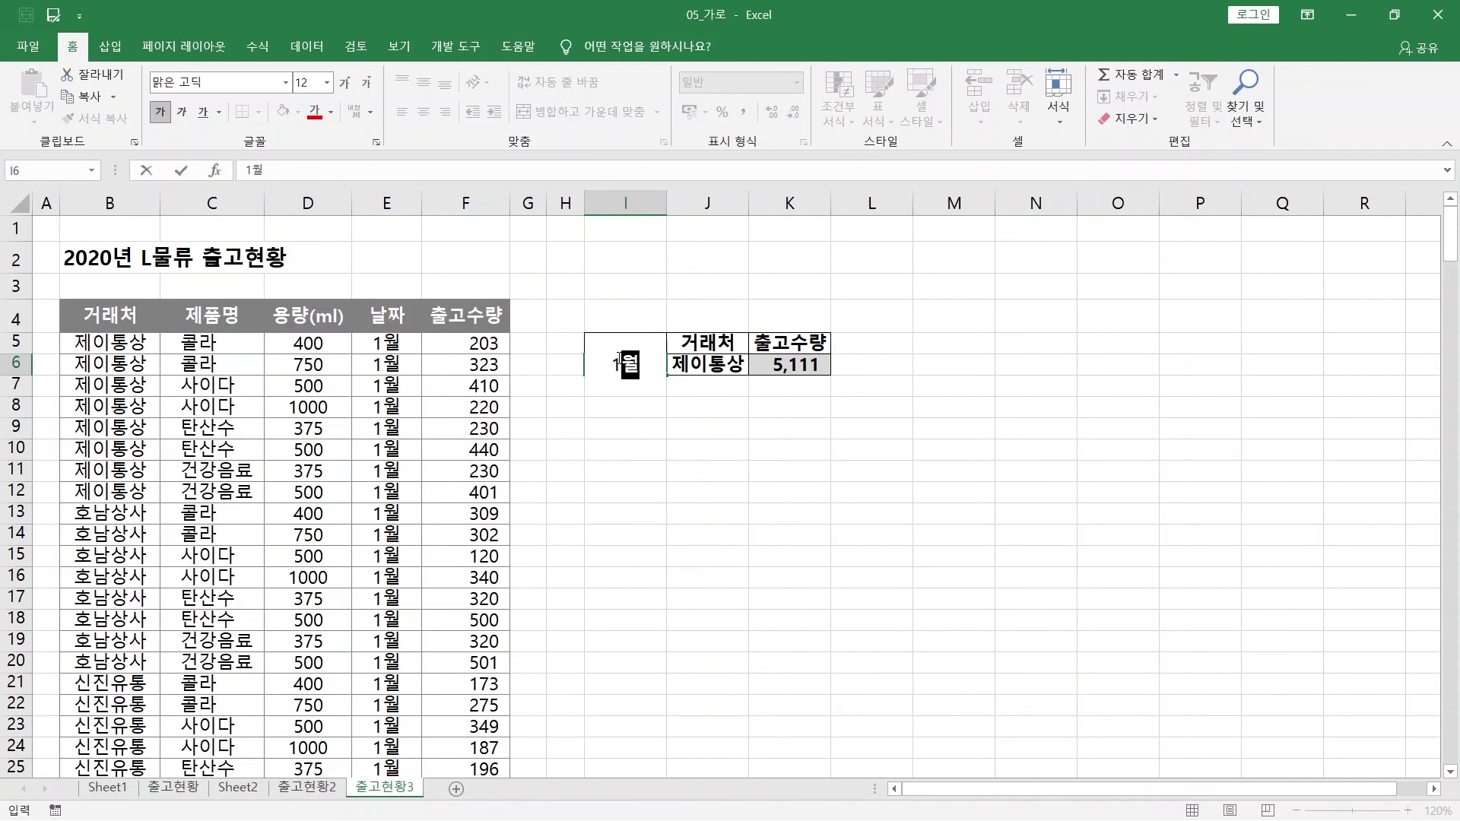
text(ㄹ)
key(Tab)
text(신지)
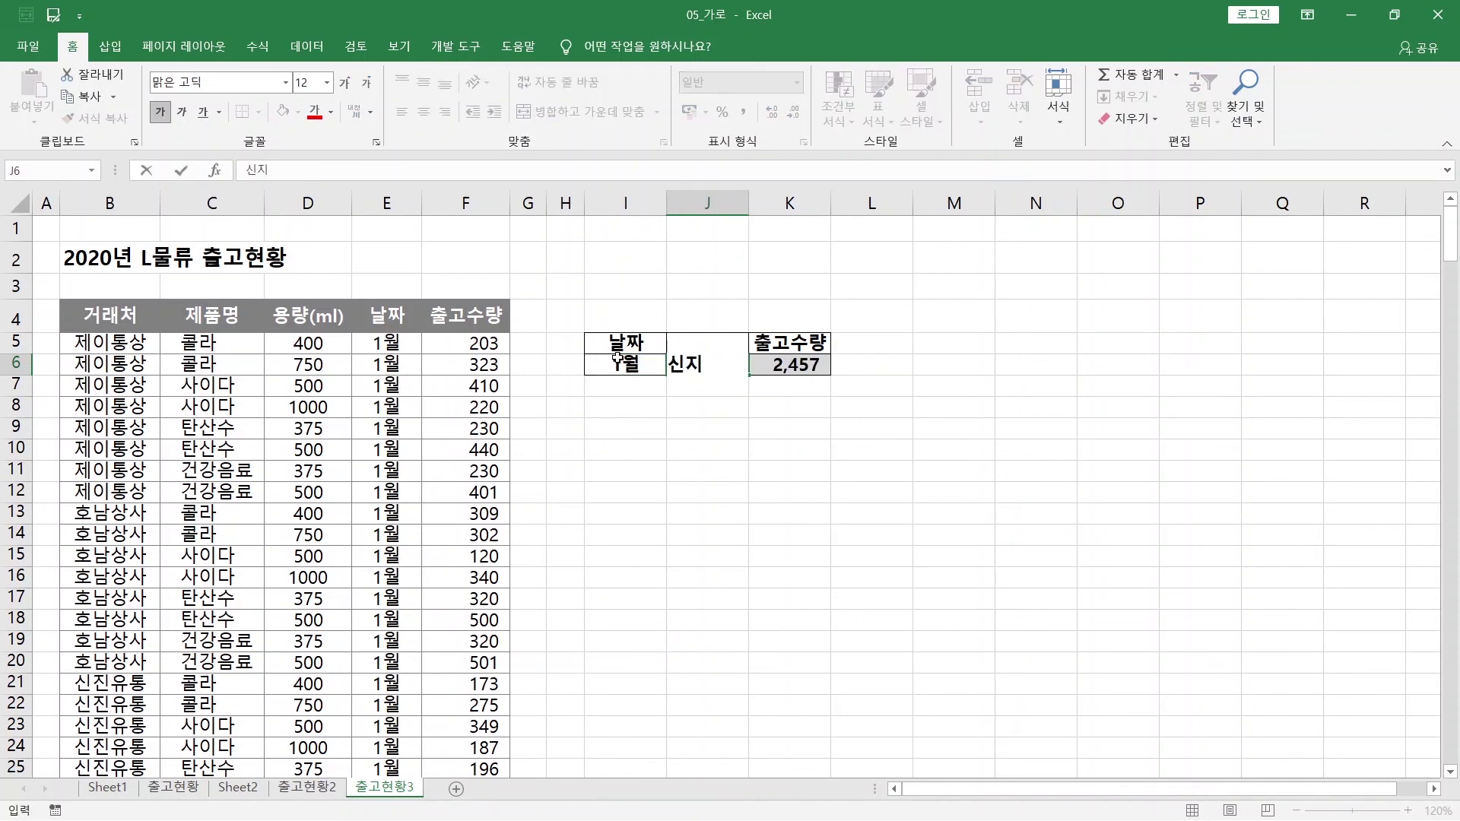
text(ㄴ유통)
key(Return)
key(Up)
key(Right)
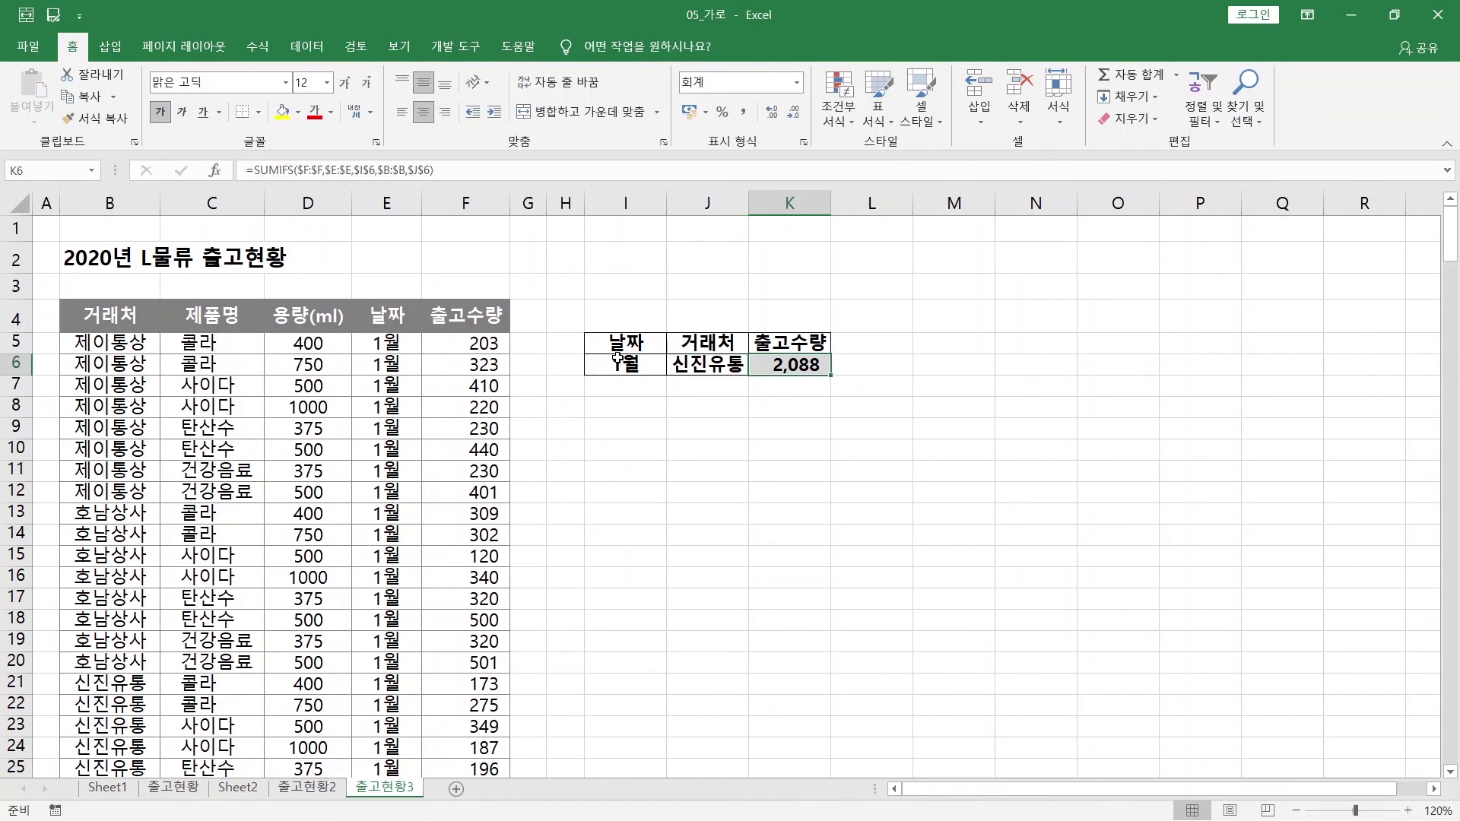